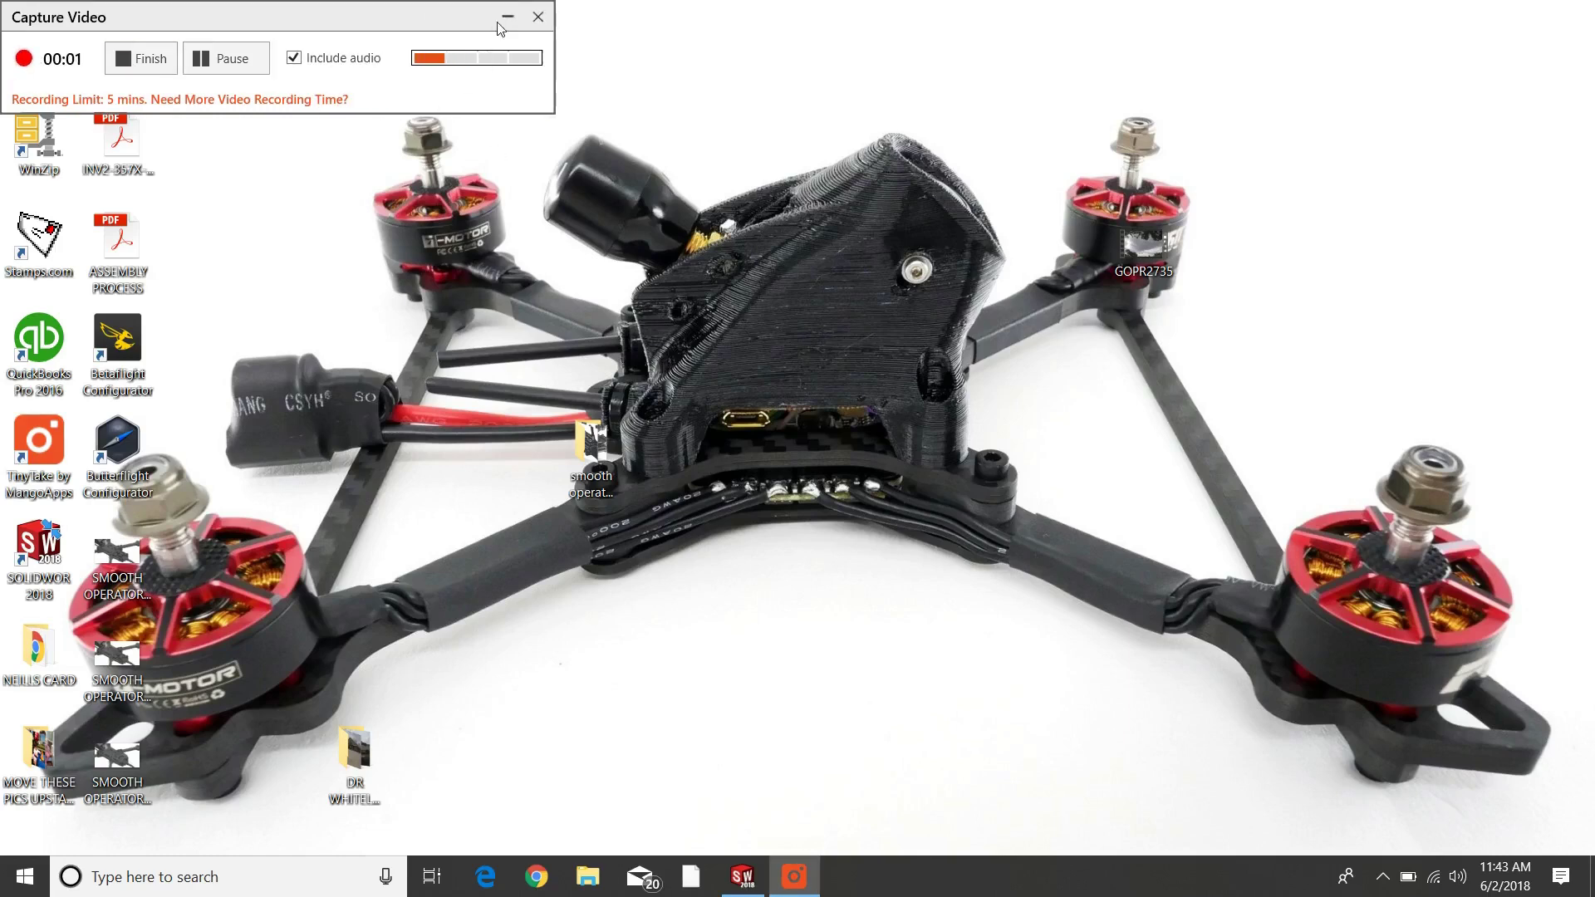
Switch to SOLIDWORKS with the SMOOTH OPERATOR - 5 INCH assembly and minimize the video capture window.
left_click(508, 17)
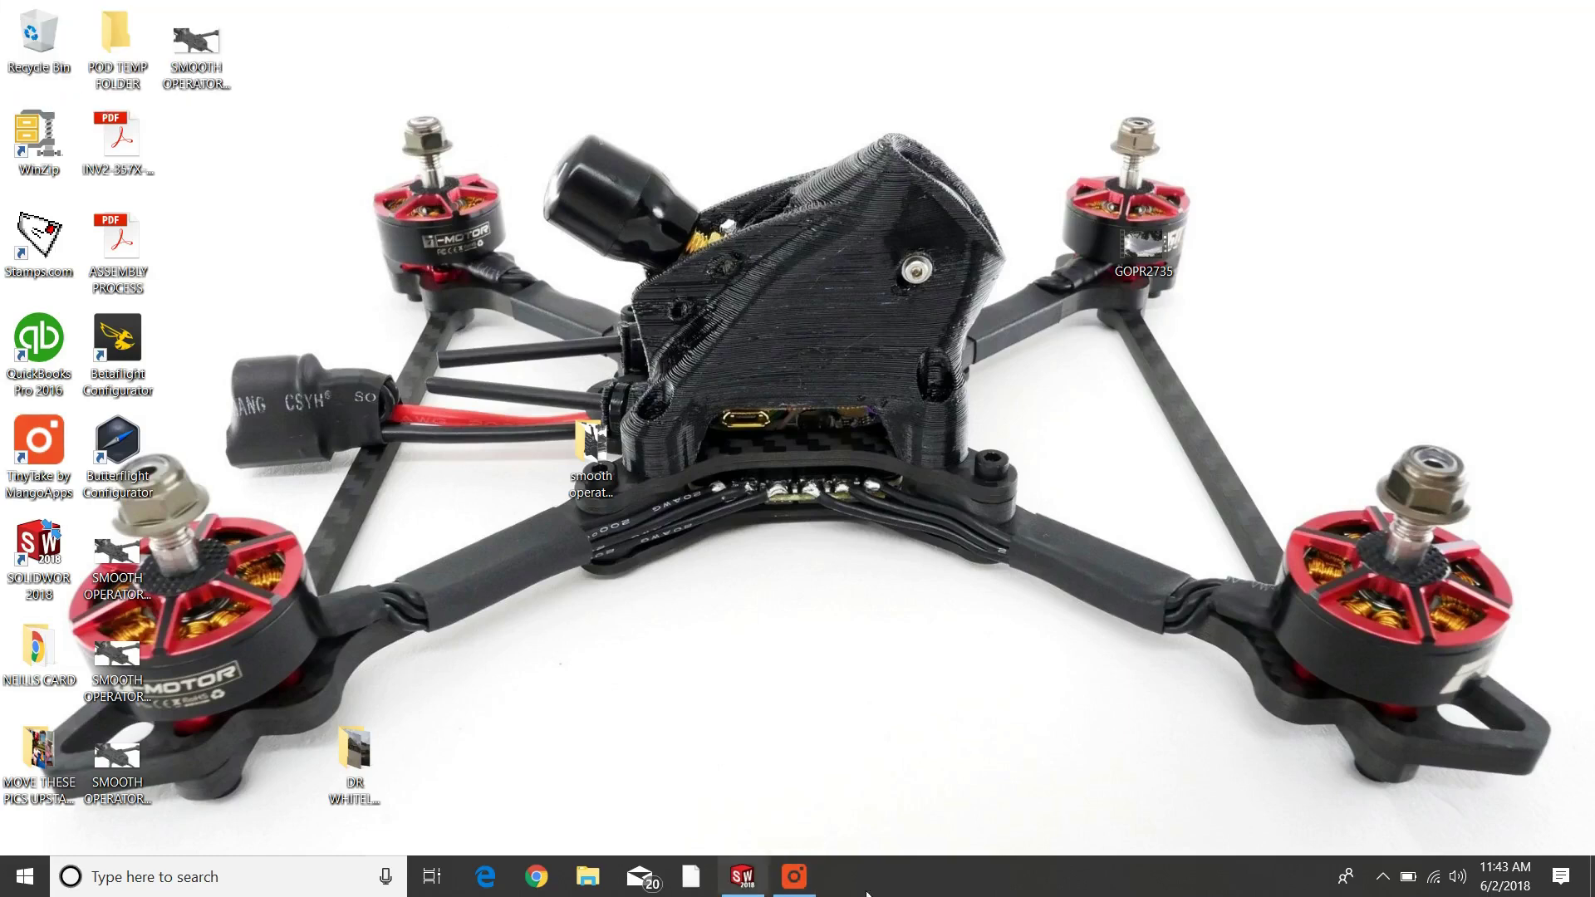
left_click(802, 888)
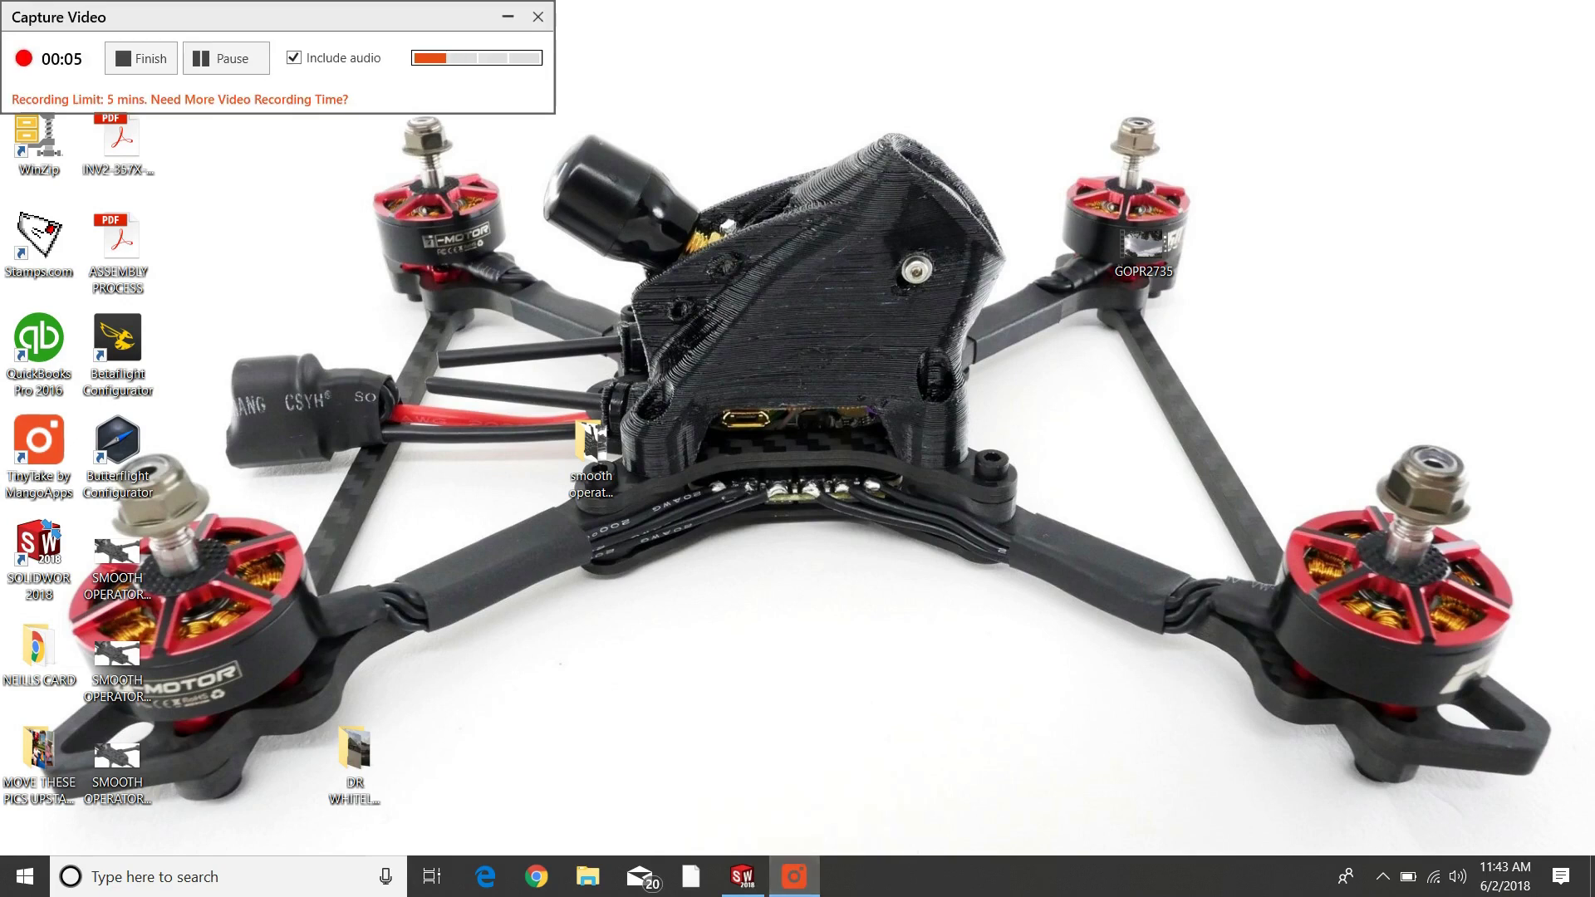
left_click(742, 879)
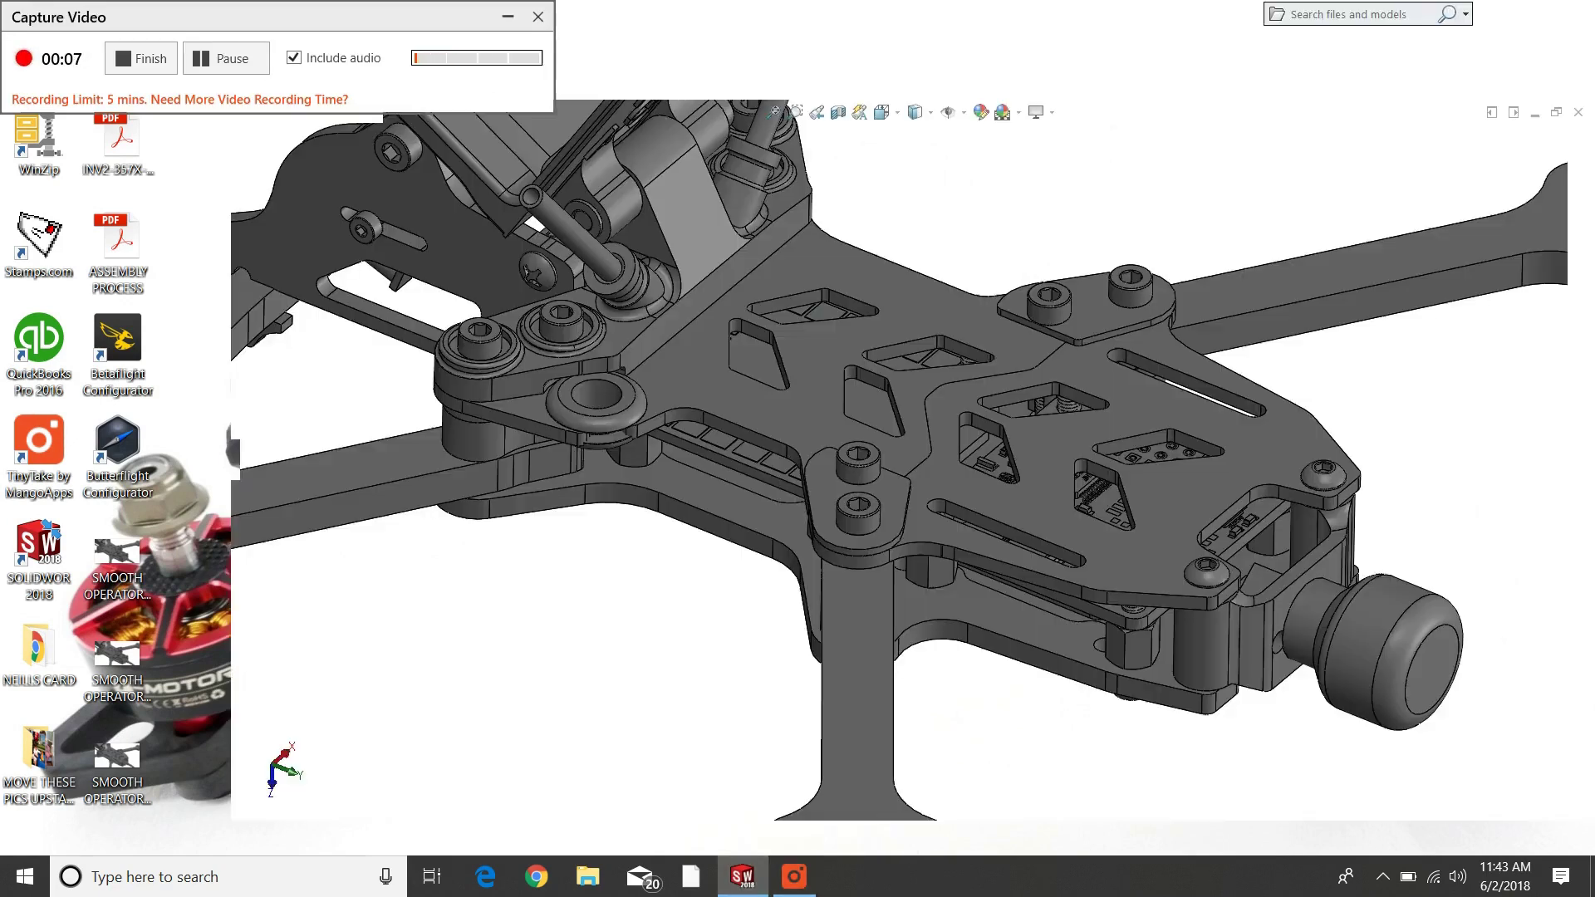
left_click(507, 19)
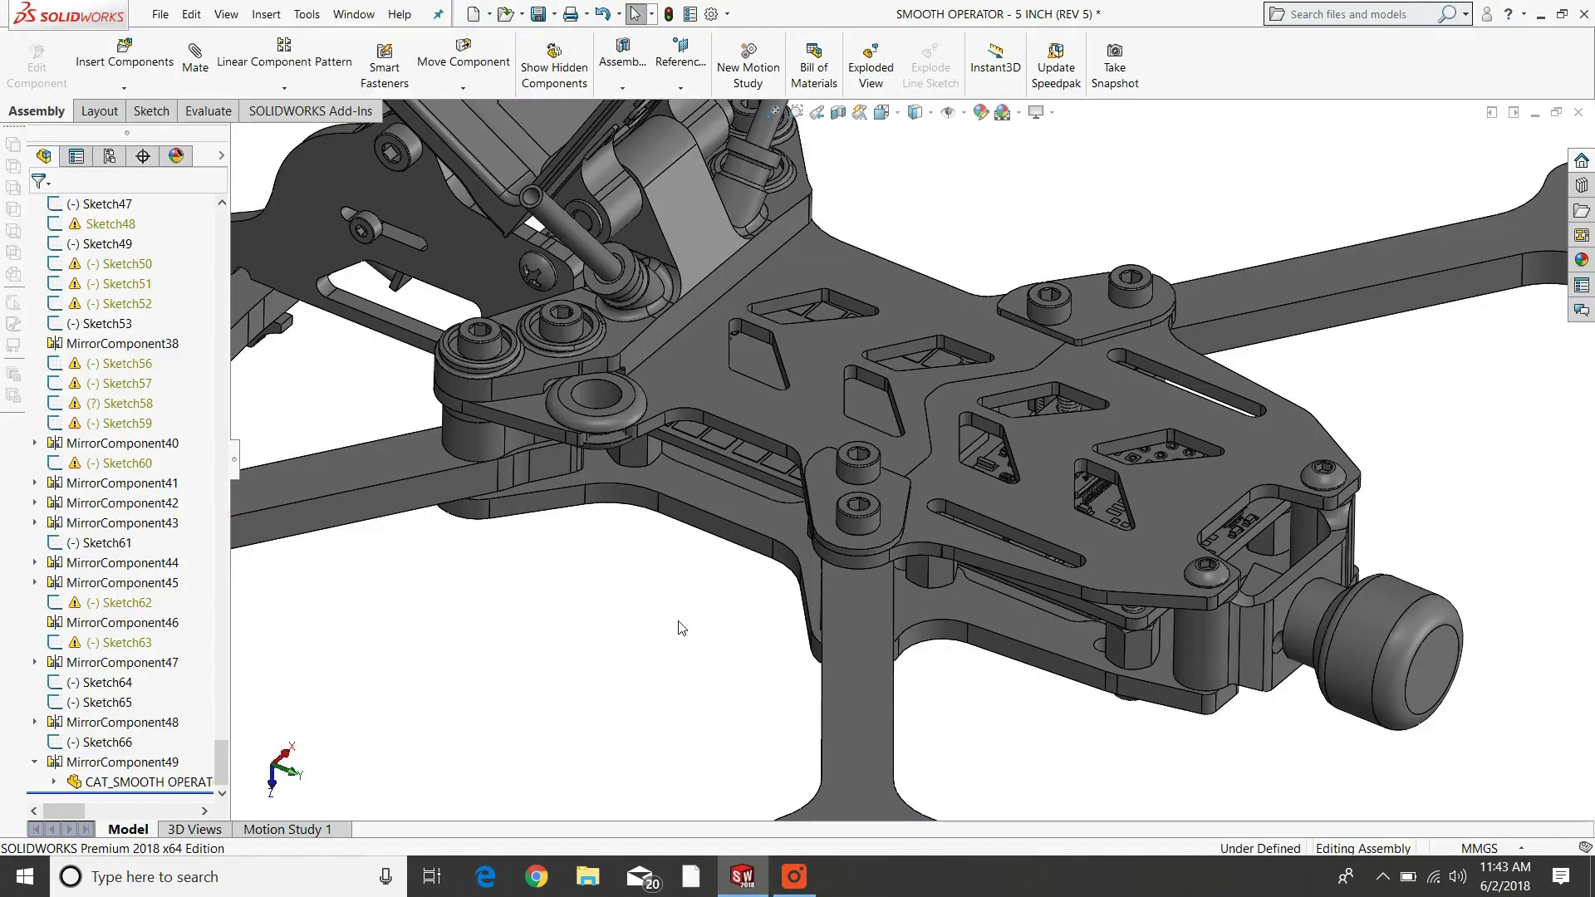
Examine the overall drone frame assembly from both sides, including the arms, camera mount and top plates.
scroll(740, 615, "up", 3)
middle_click_drag(875, 437, 1255, 423)
scroll(1021, 515, "up", 1)
middle_click_drag(962, 431, 874, 505)
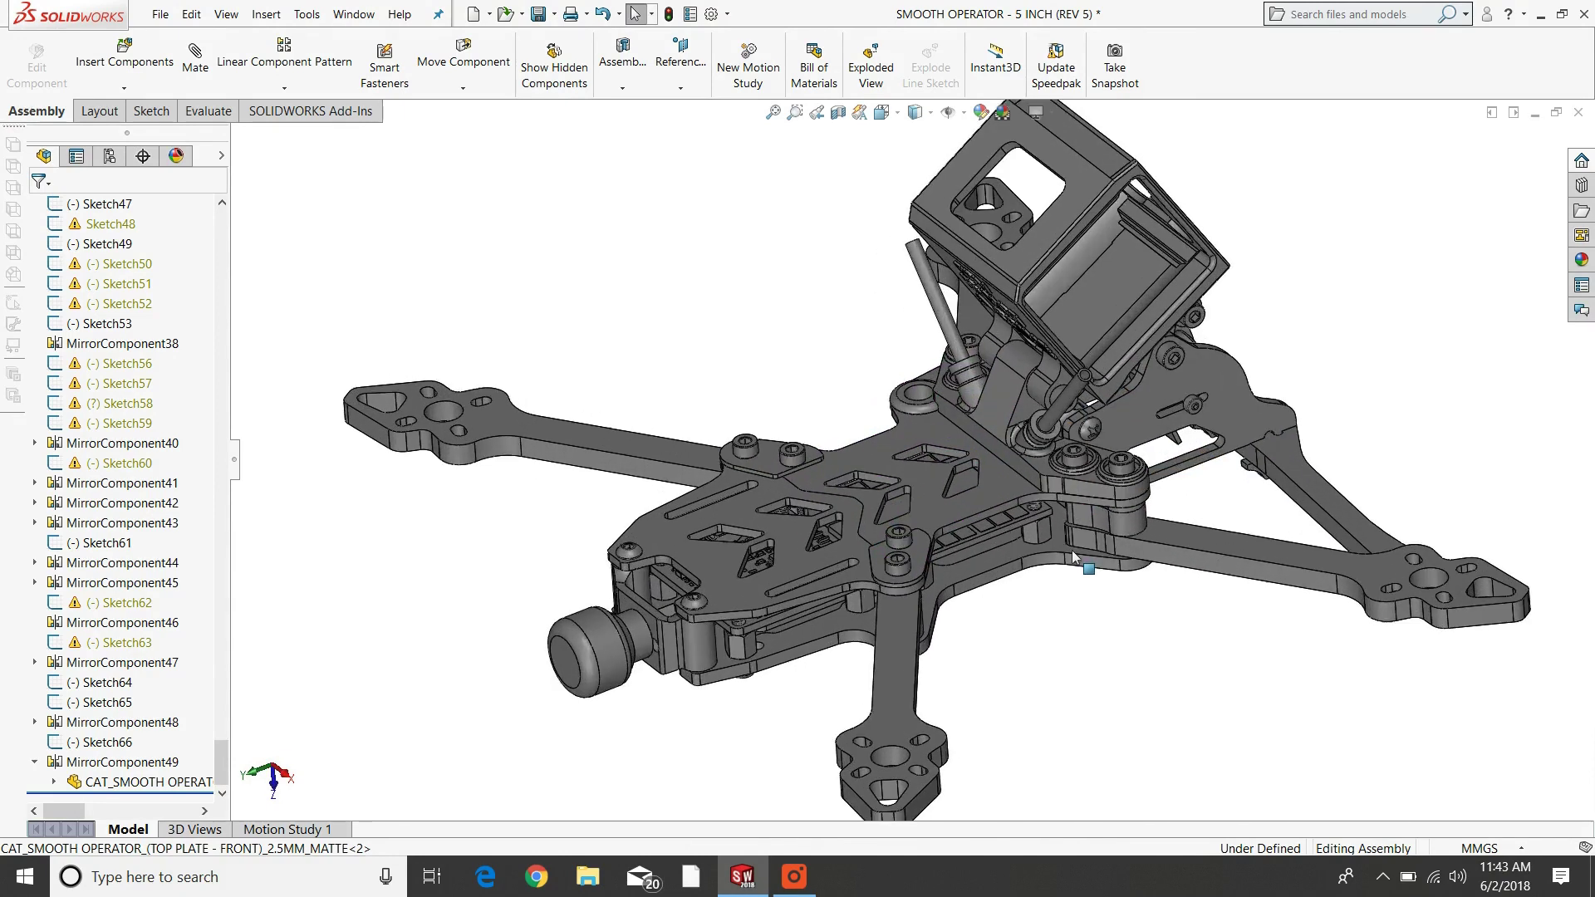
scroll(980, 528, "down", 3)
scroll(1012, 503, "up", 2)
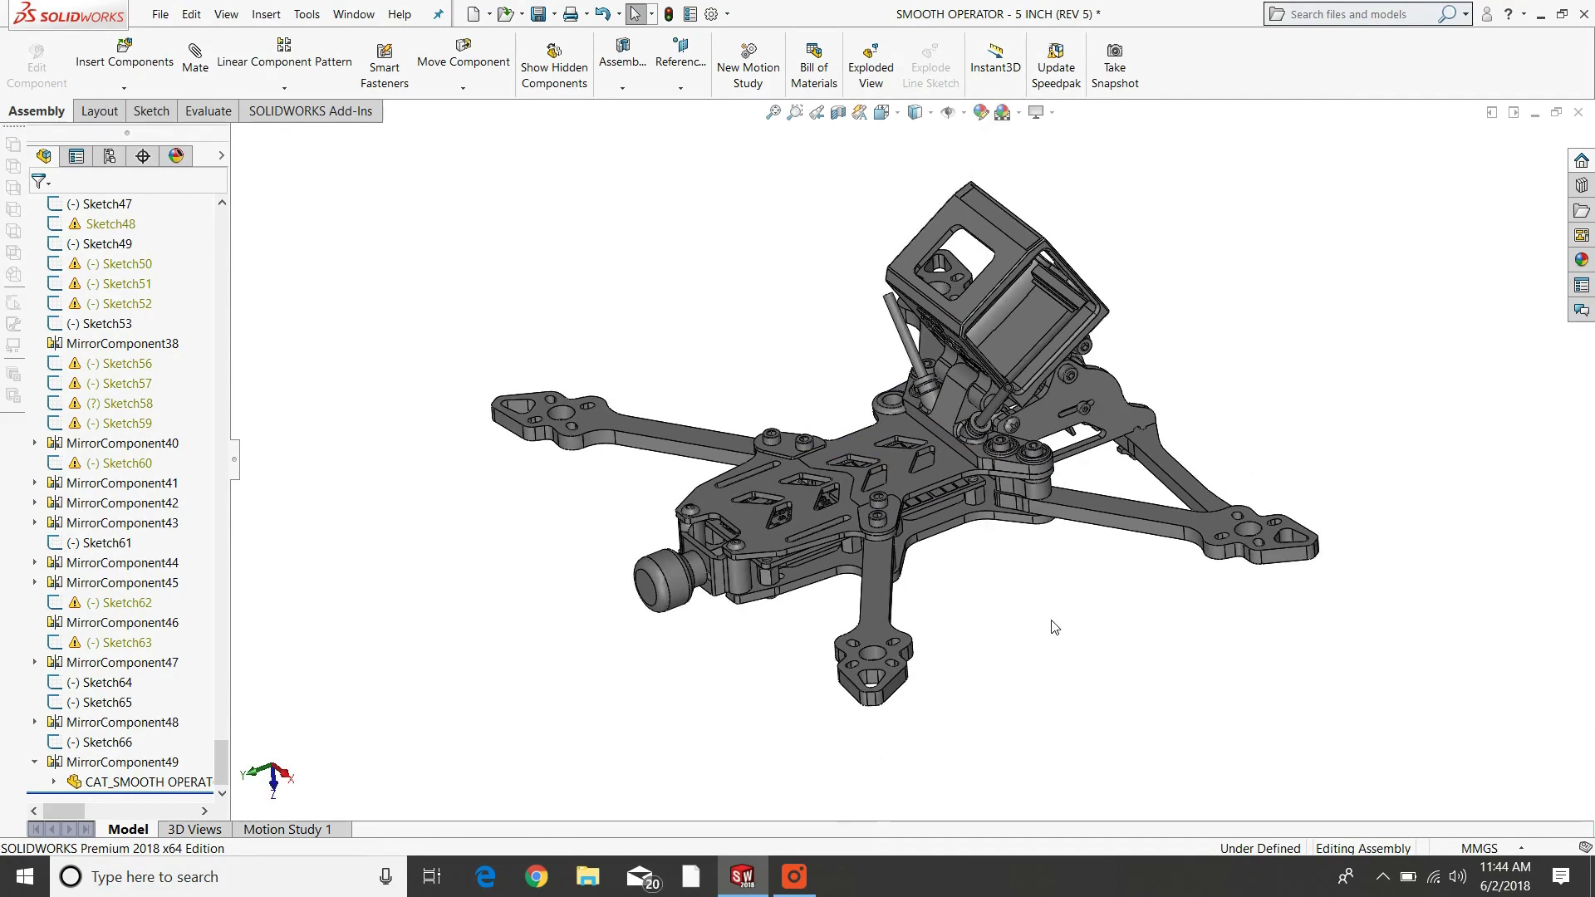
scroll(859, 460, "down", 2)
scroll(944, 499, "up", 2)
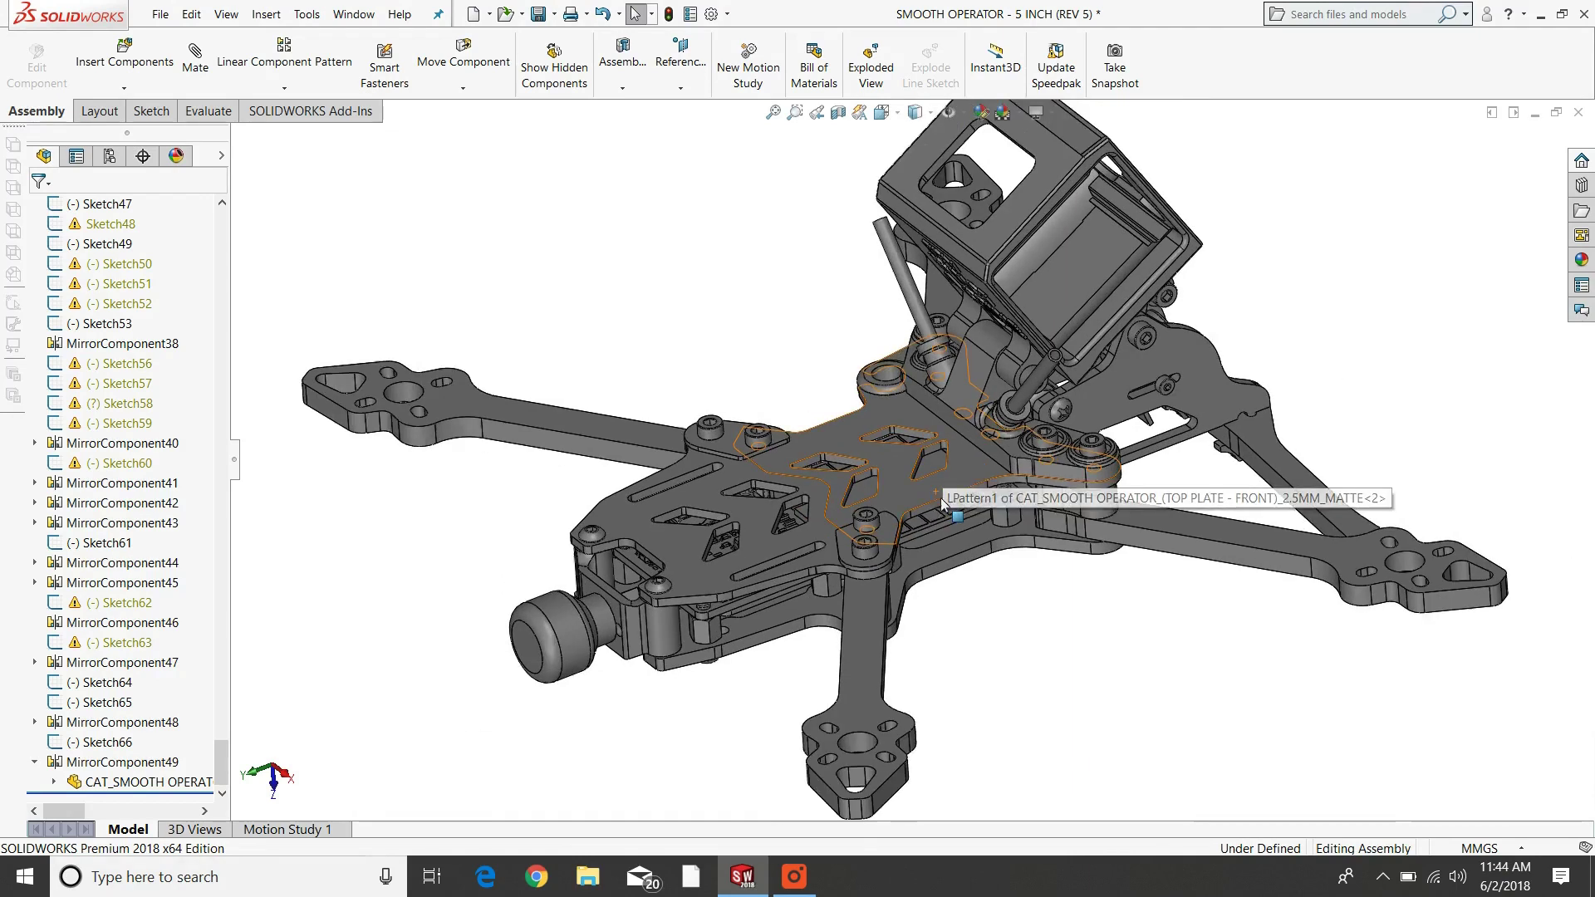
middle_click_drag(1041, 617, 1007, 607)
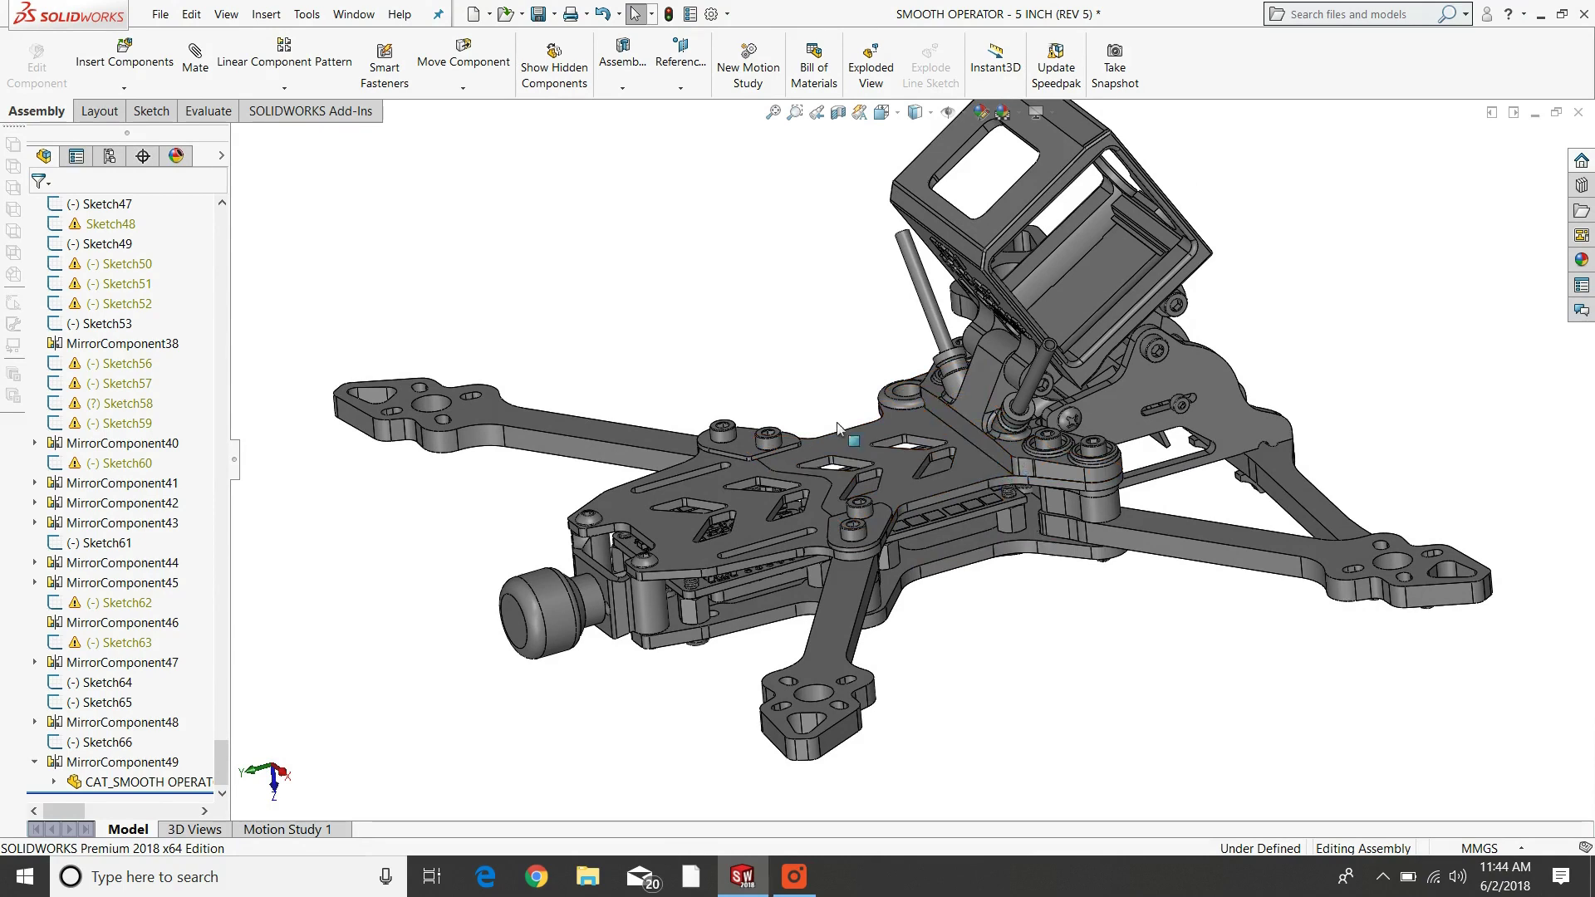
scroll(918, 469, "down", 2)
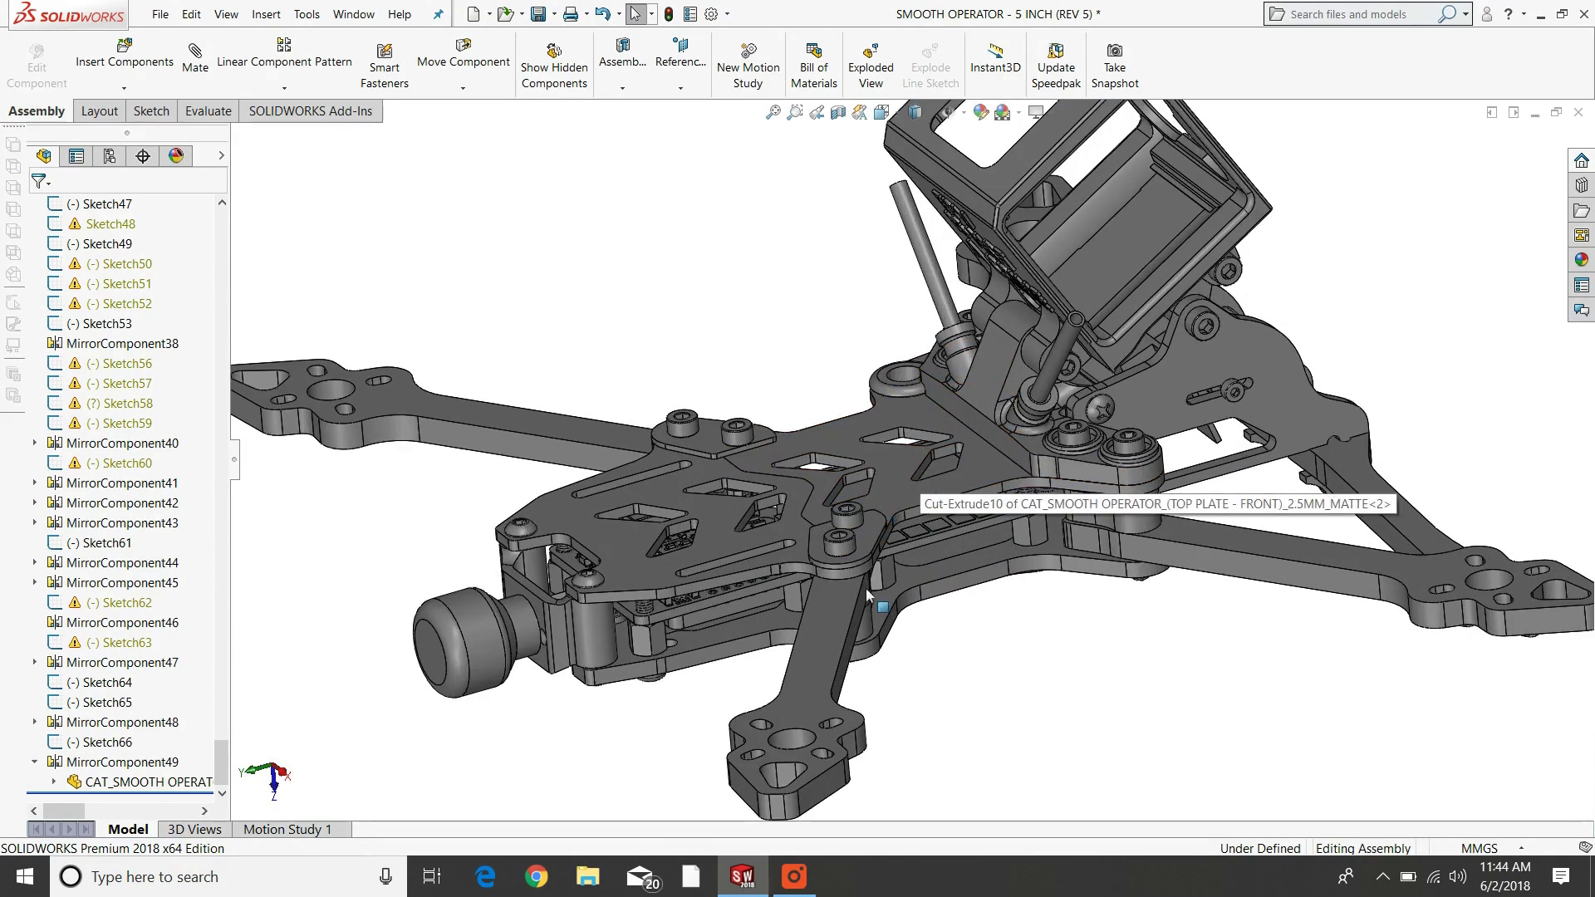
scroll(1005, 657, "up", 2)
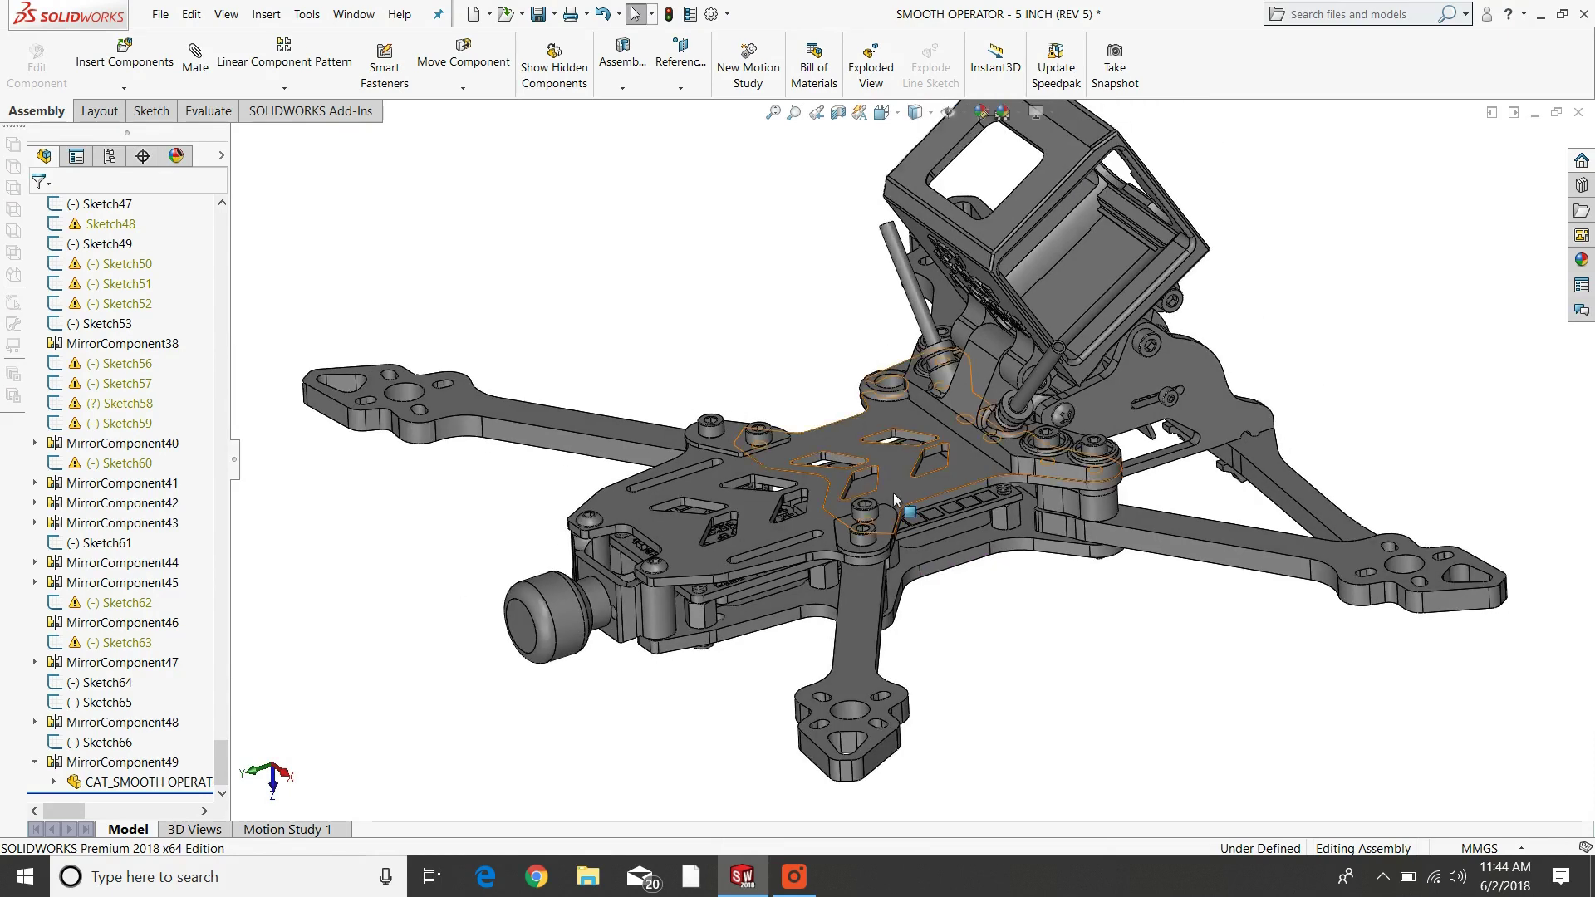
scroll(933, 540, "down", 1)
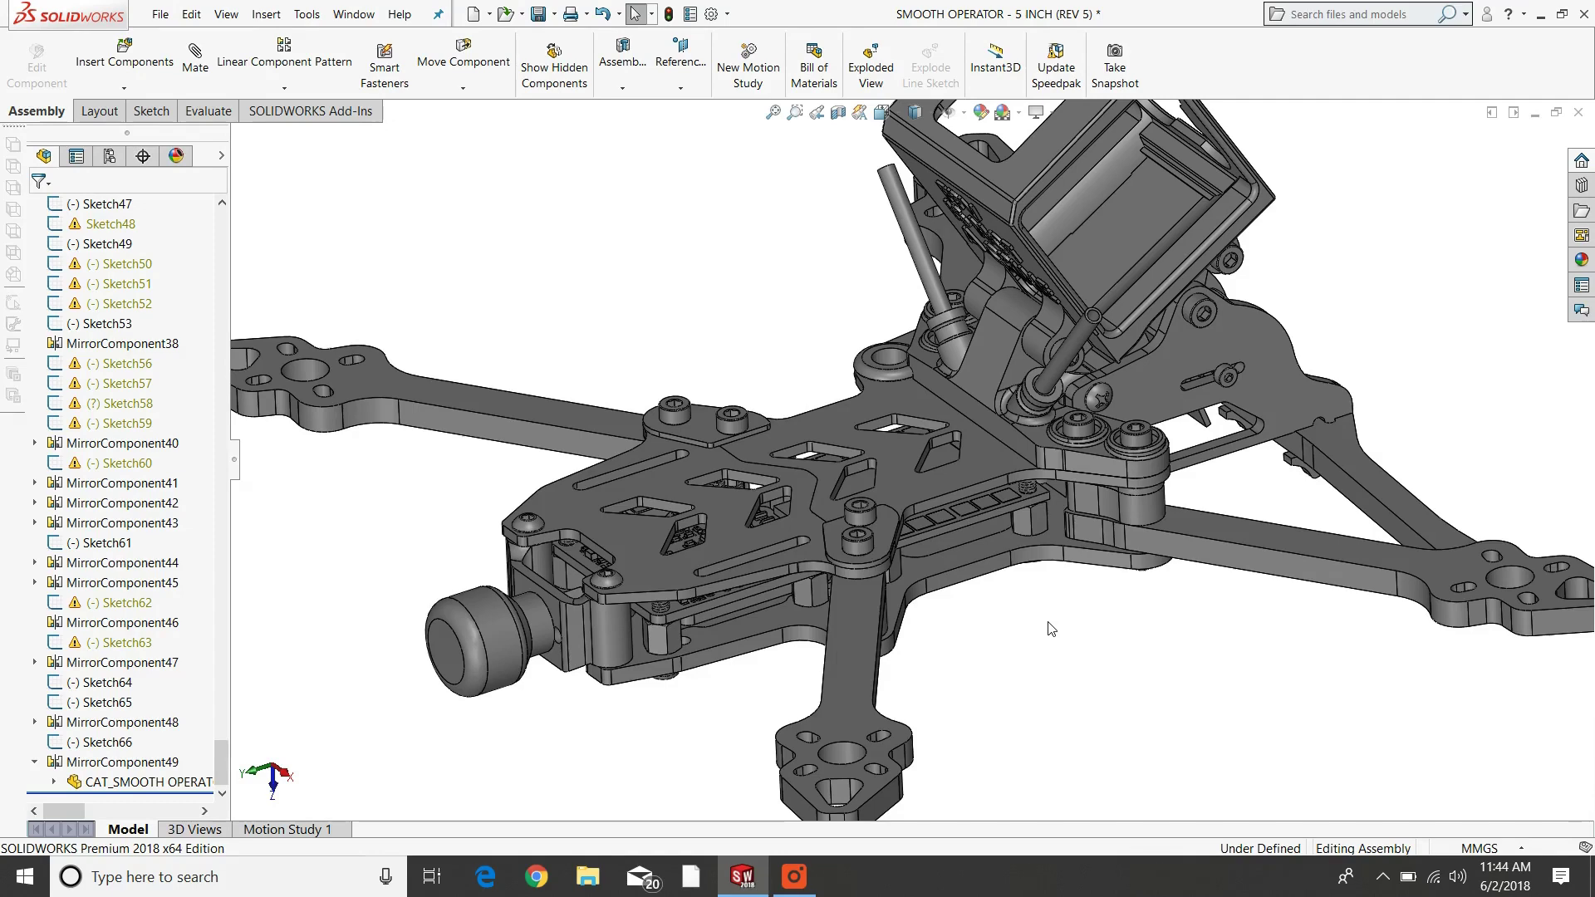
middle_click_drag(1044, 659, 1213, 648)
key("f")
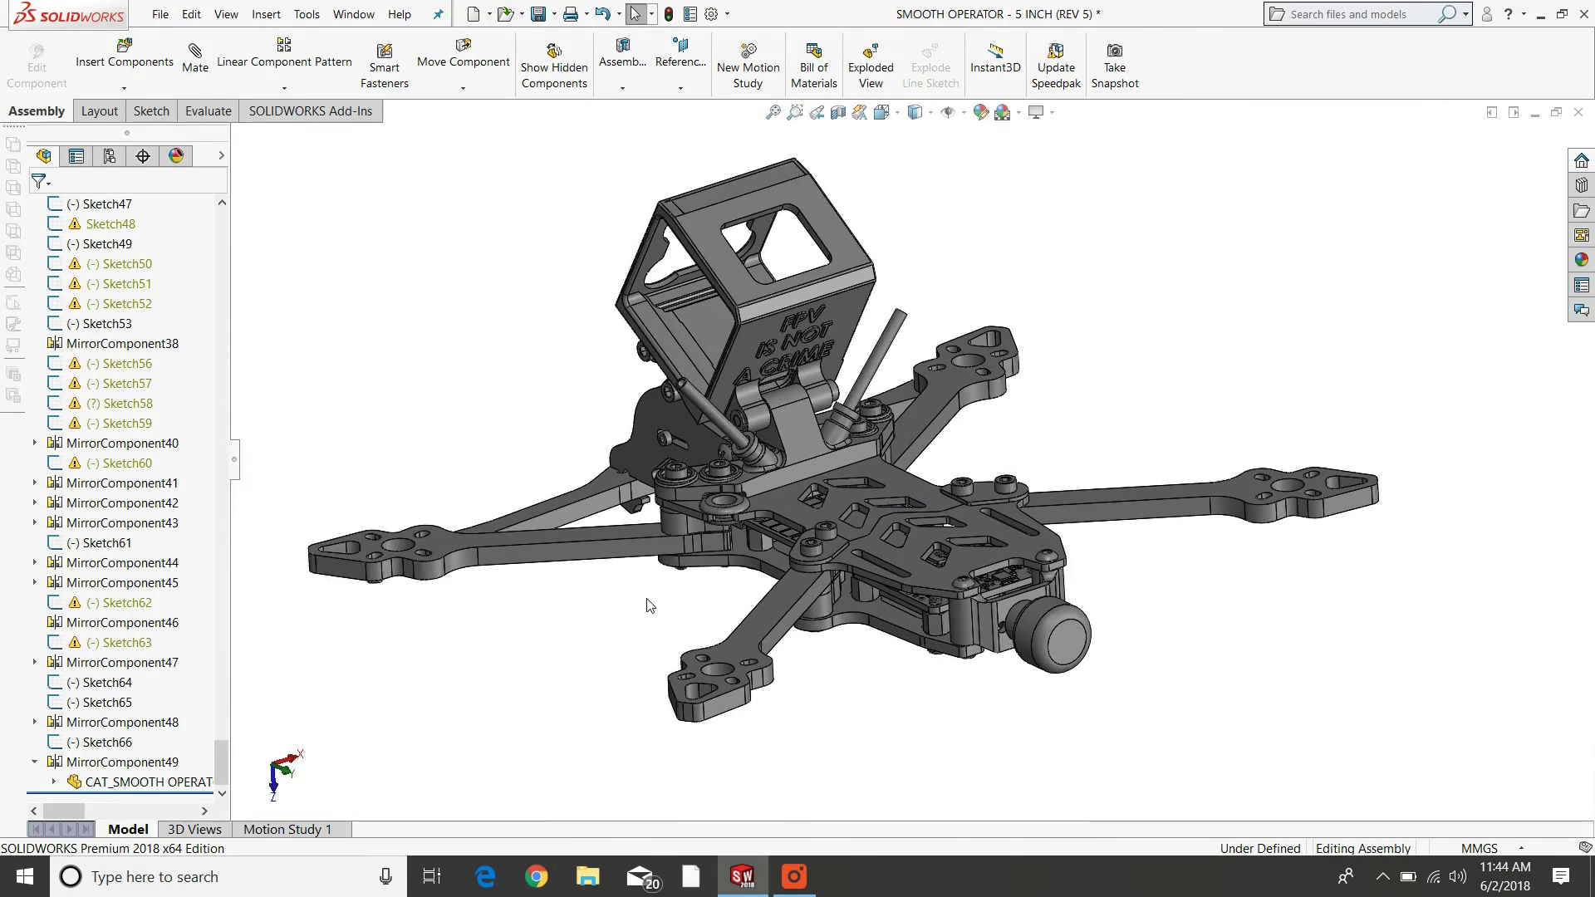
Examine the front and rear top plates, the arm mounting bolts and the bottom plate close up.
scroll(745, 564, "down", 4)
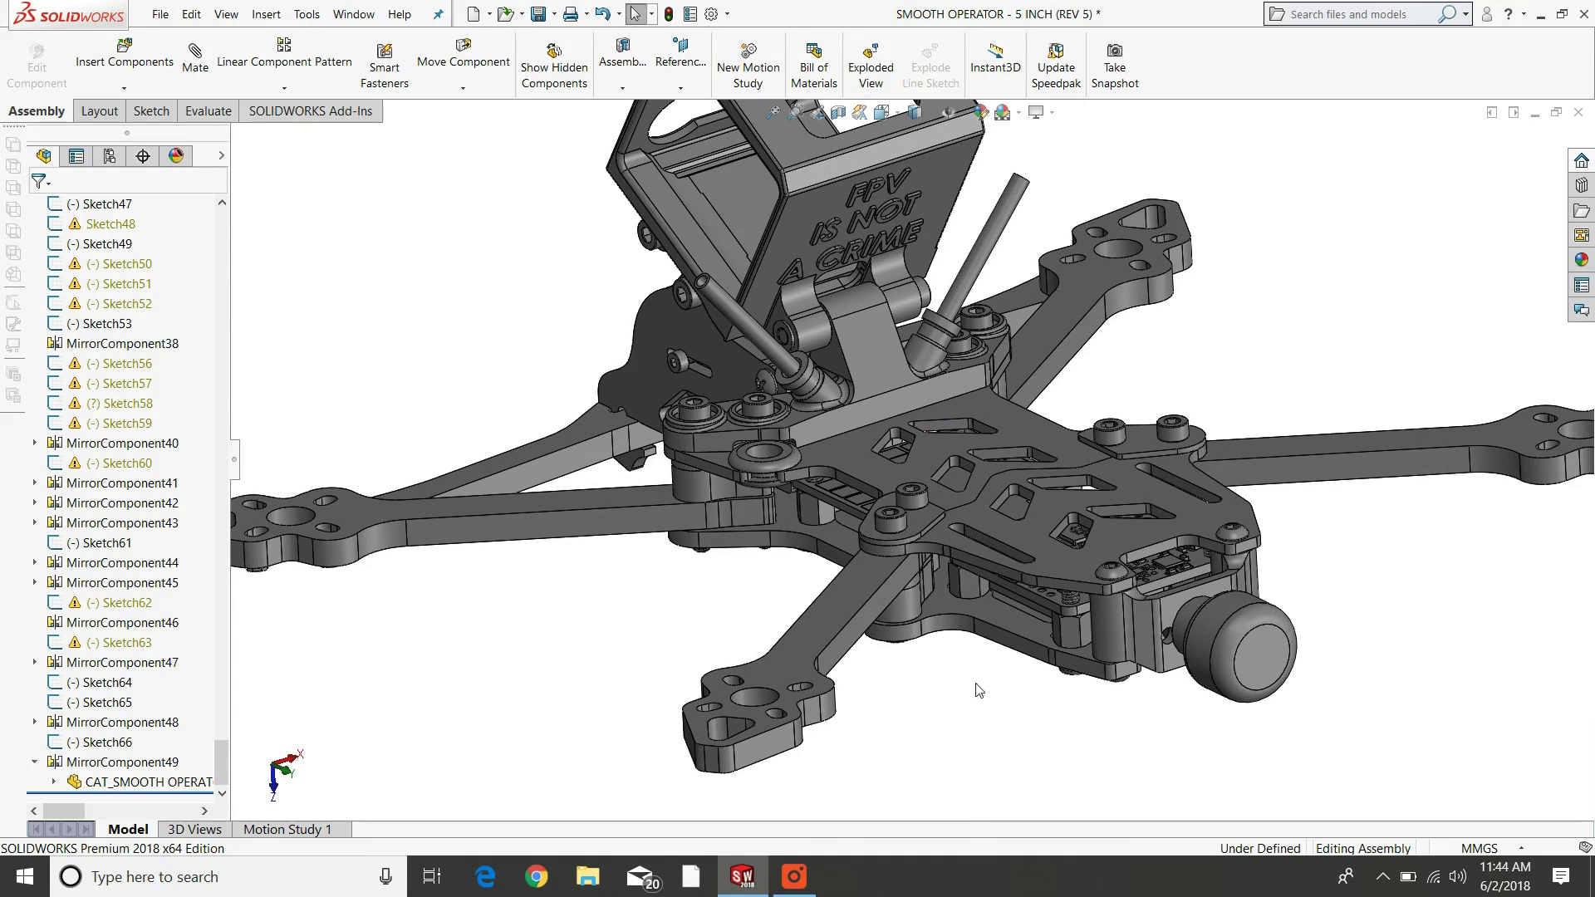
middle_click_drag(981, 706, 1022, 735)
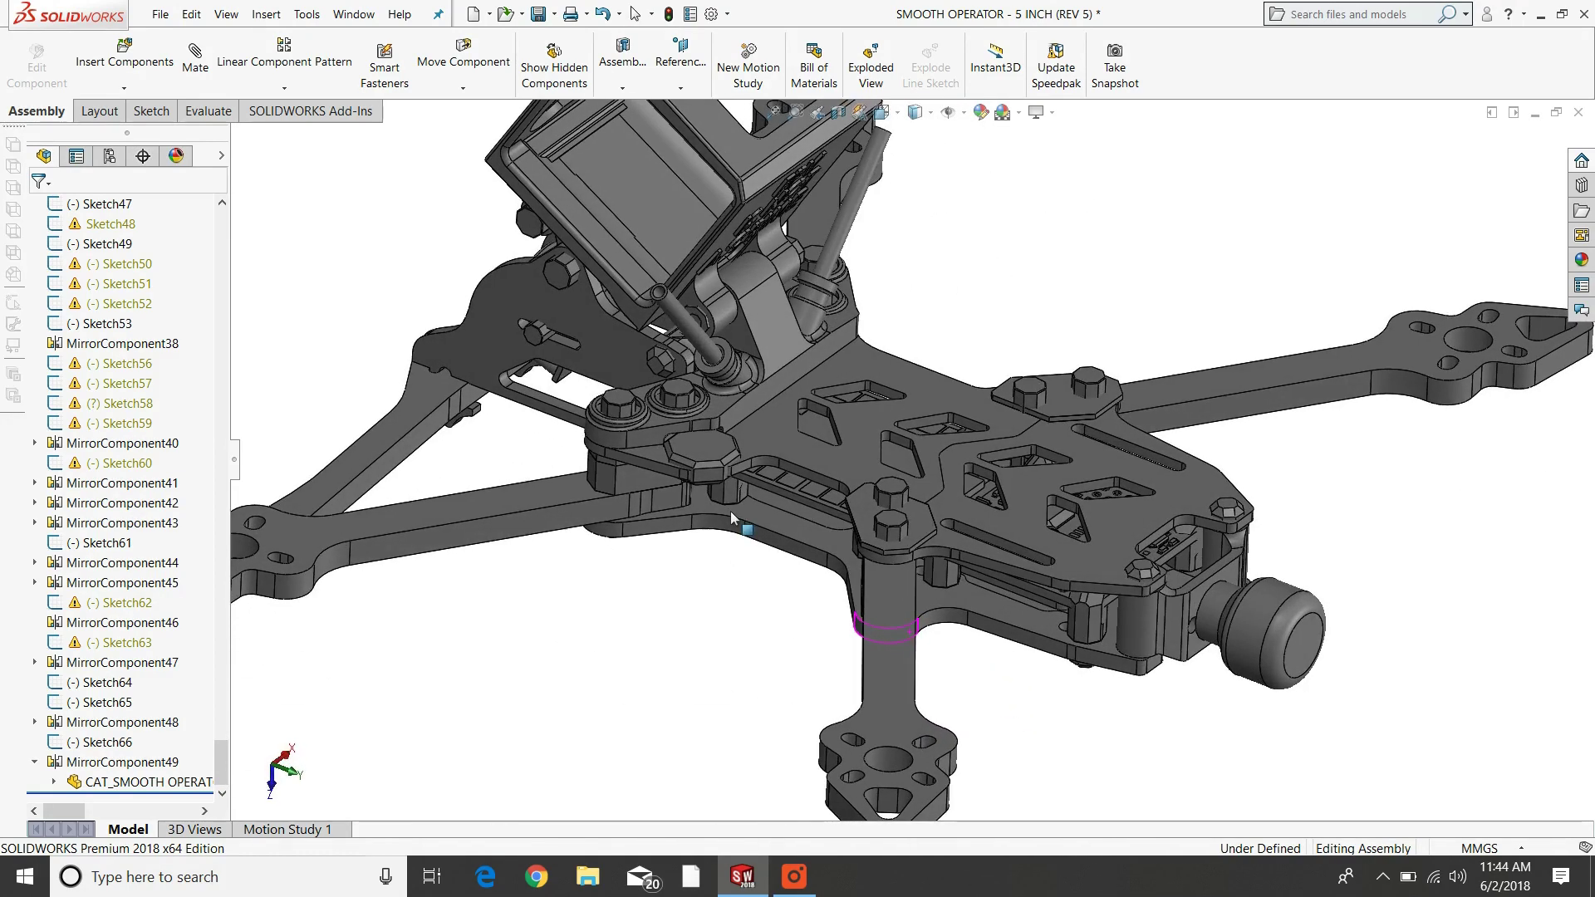
scroll(733, 517, "up", 2)
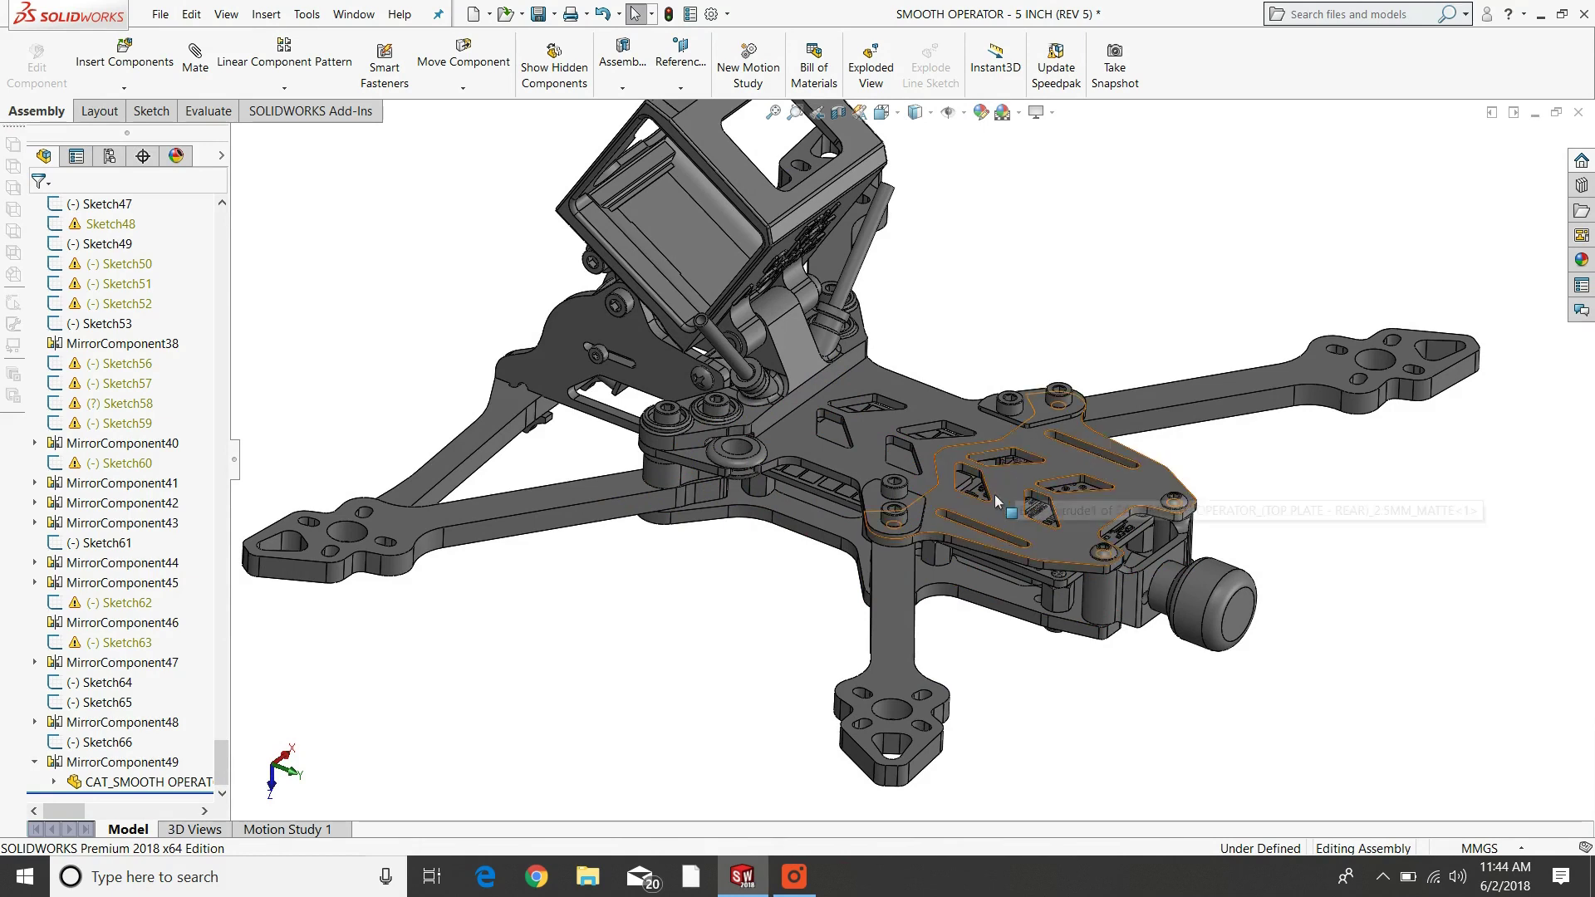
scroll(969, 502, "down", 3)
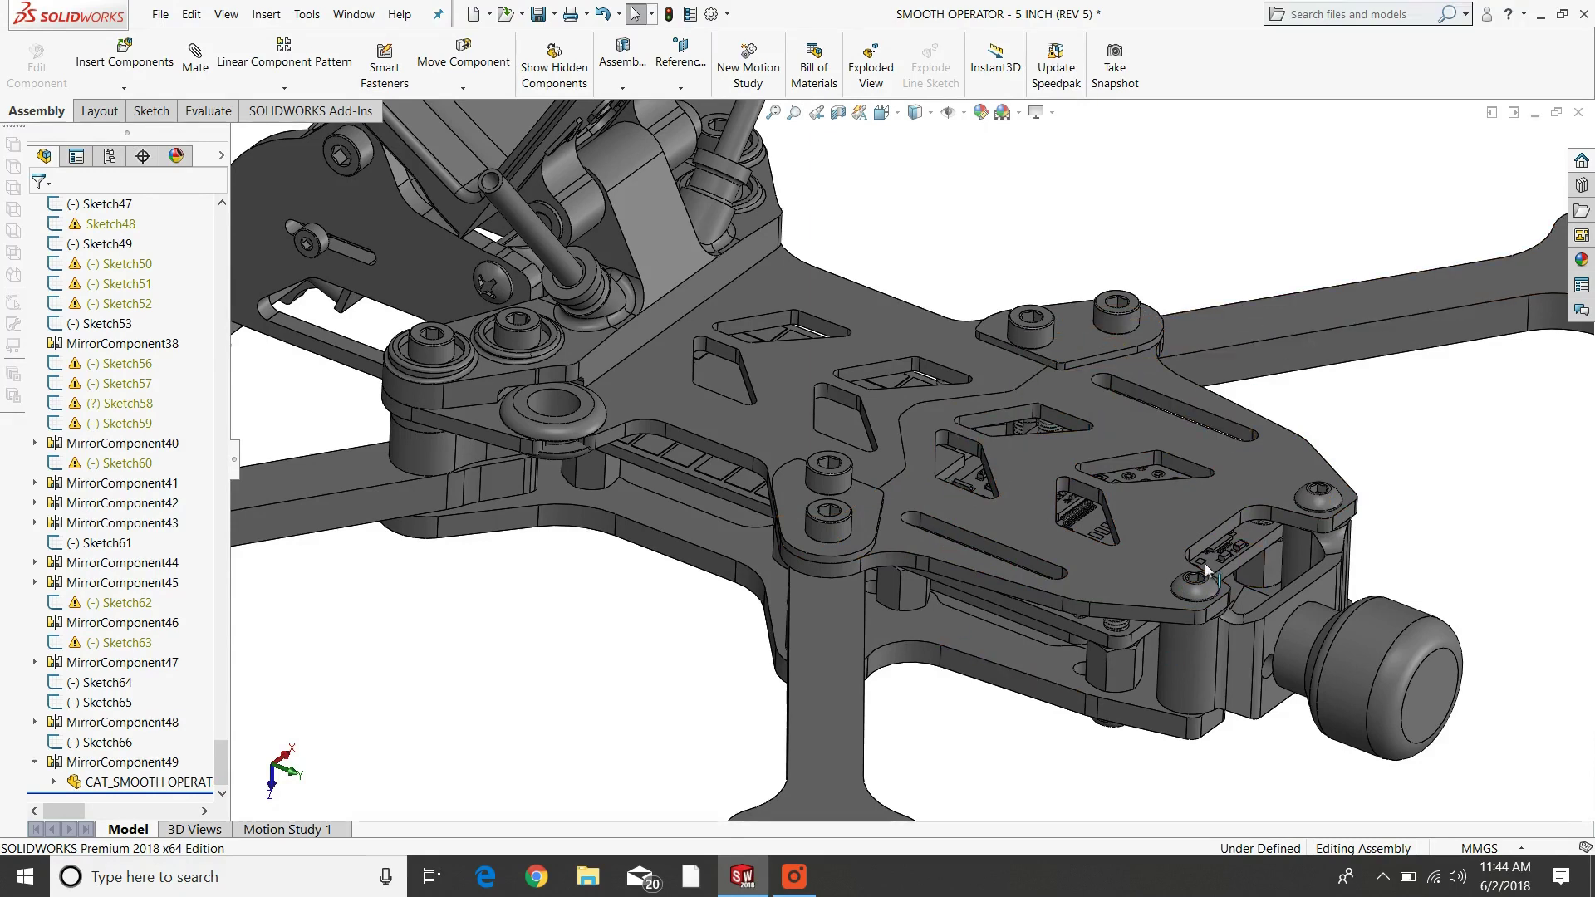
scroll(1080, 596, "up", 4)
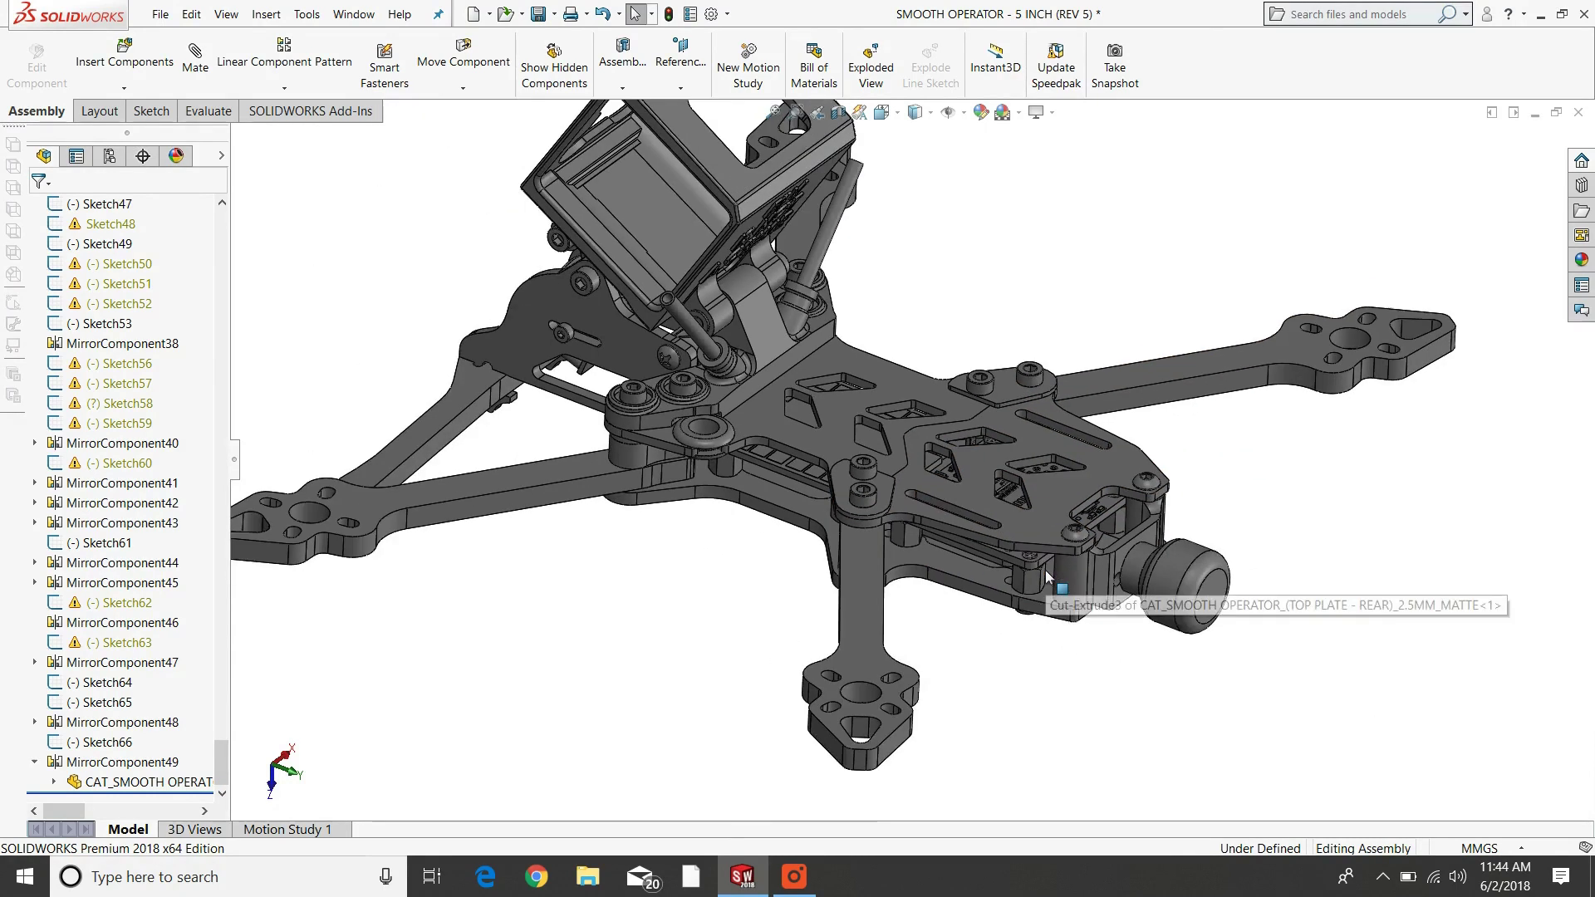
left_click(887, 604)
scroll(884, 603, "down", 3)
scroll(894, 405, "down", 1)
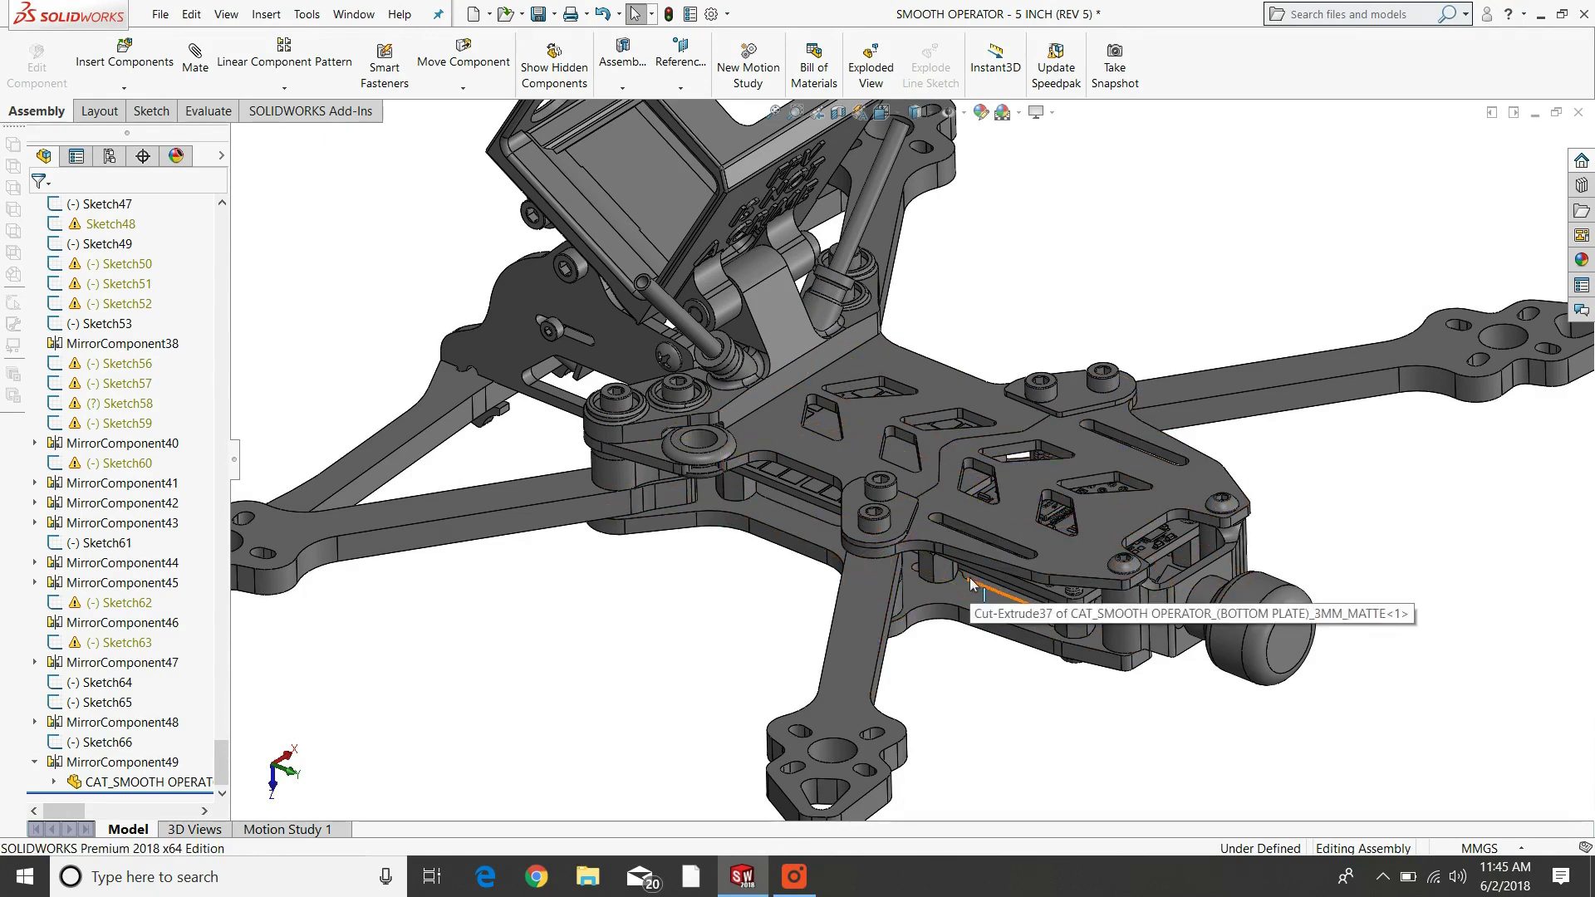
scroll(998, 493, "down", 1)
middle_click_drag(998, 491, 1018, 534)
scroll(1045, 526, "up", 3)
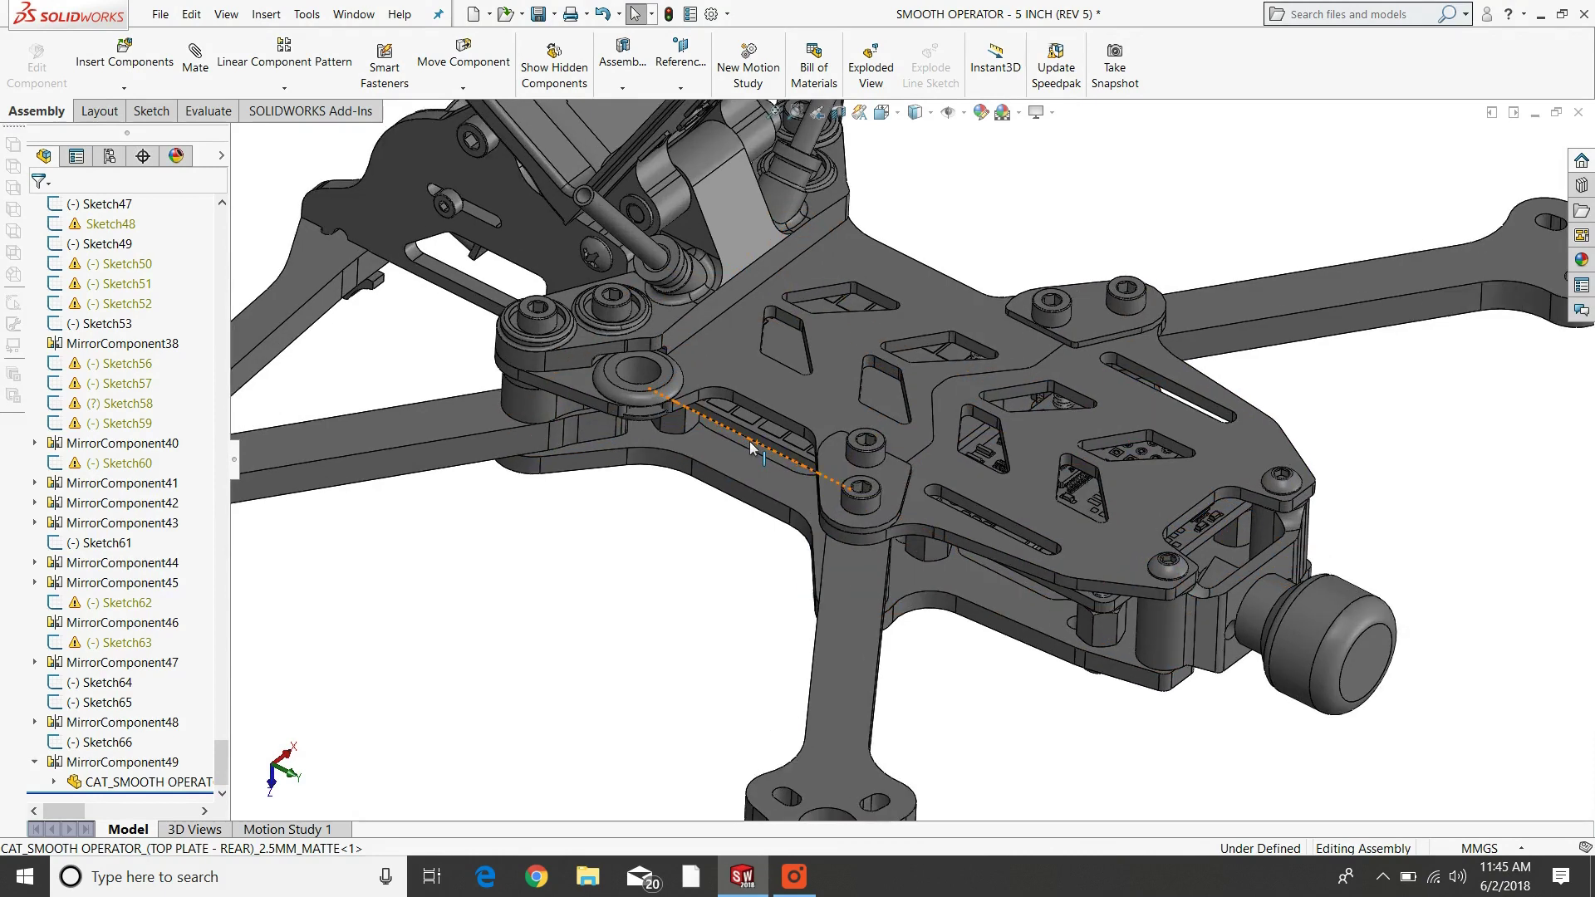
scroll(750, 441, "down", 2)
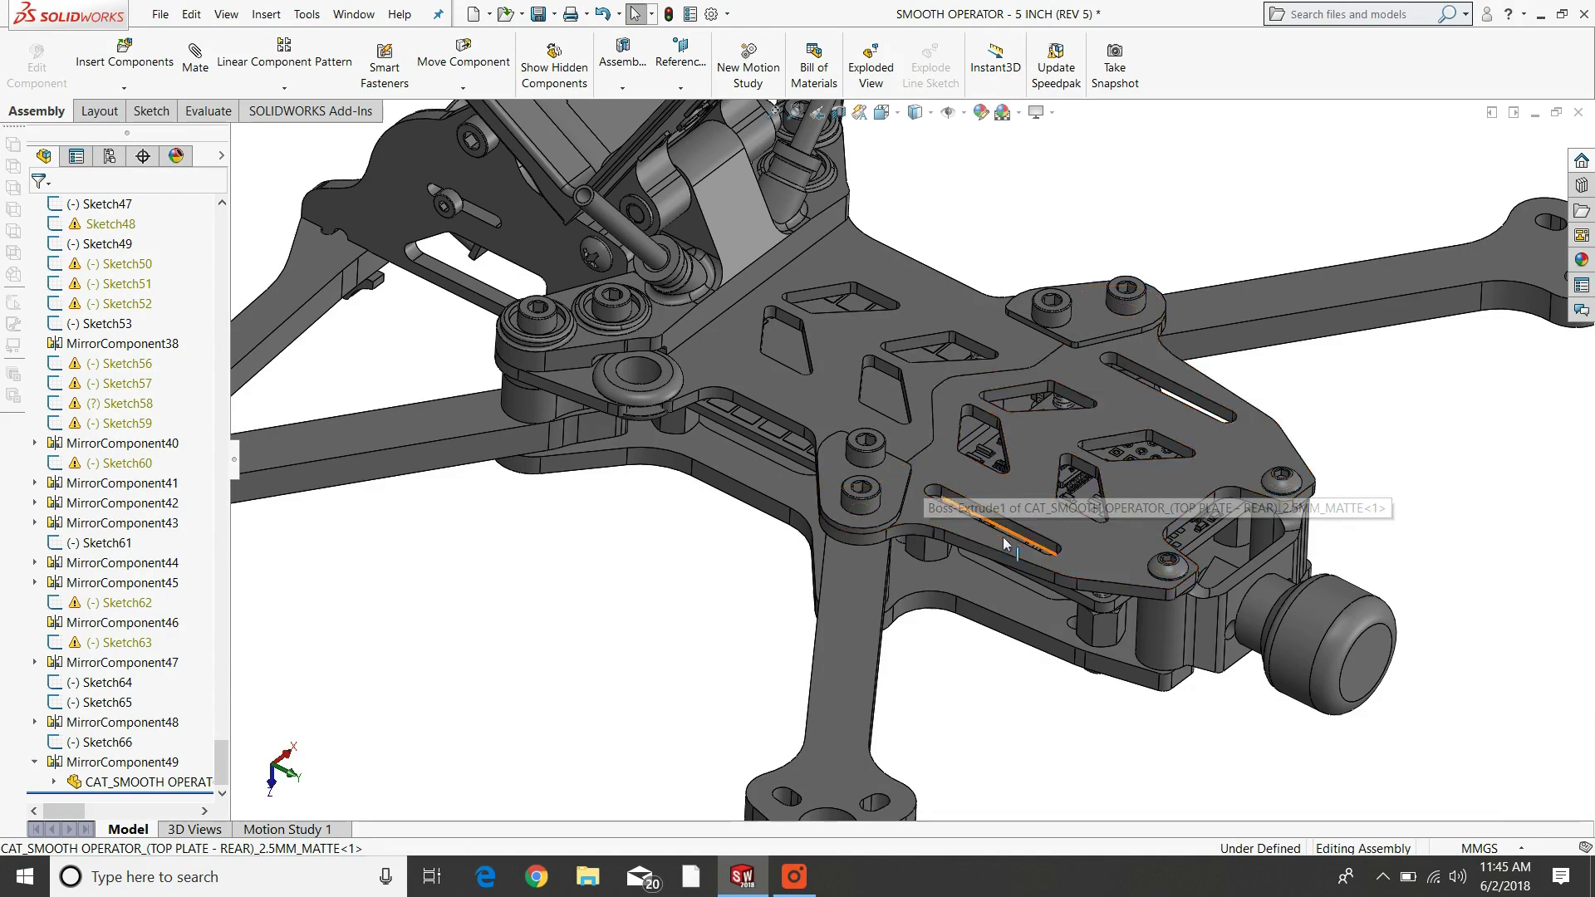
Hide the VTX bay cover on the underside of the bottom plate.
middle_click_drag(925, 480, 1026, 625)
scroll(840, 694, "up", 3)
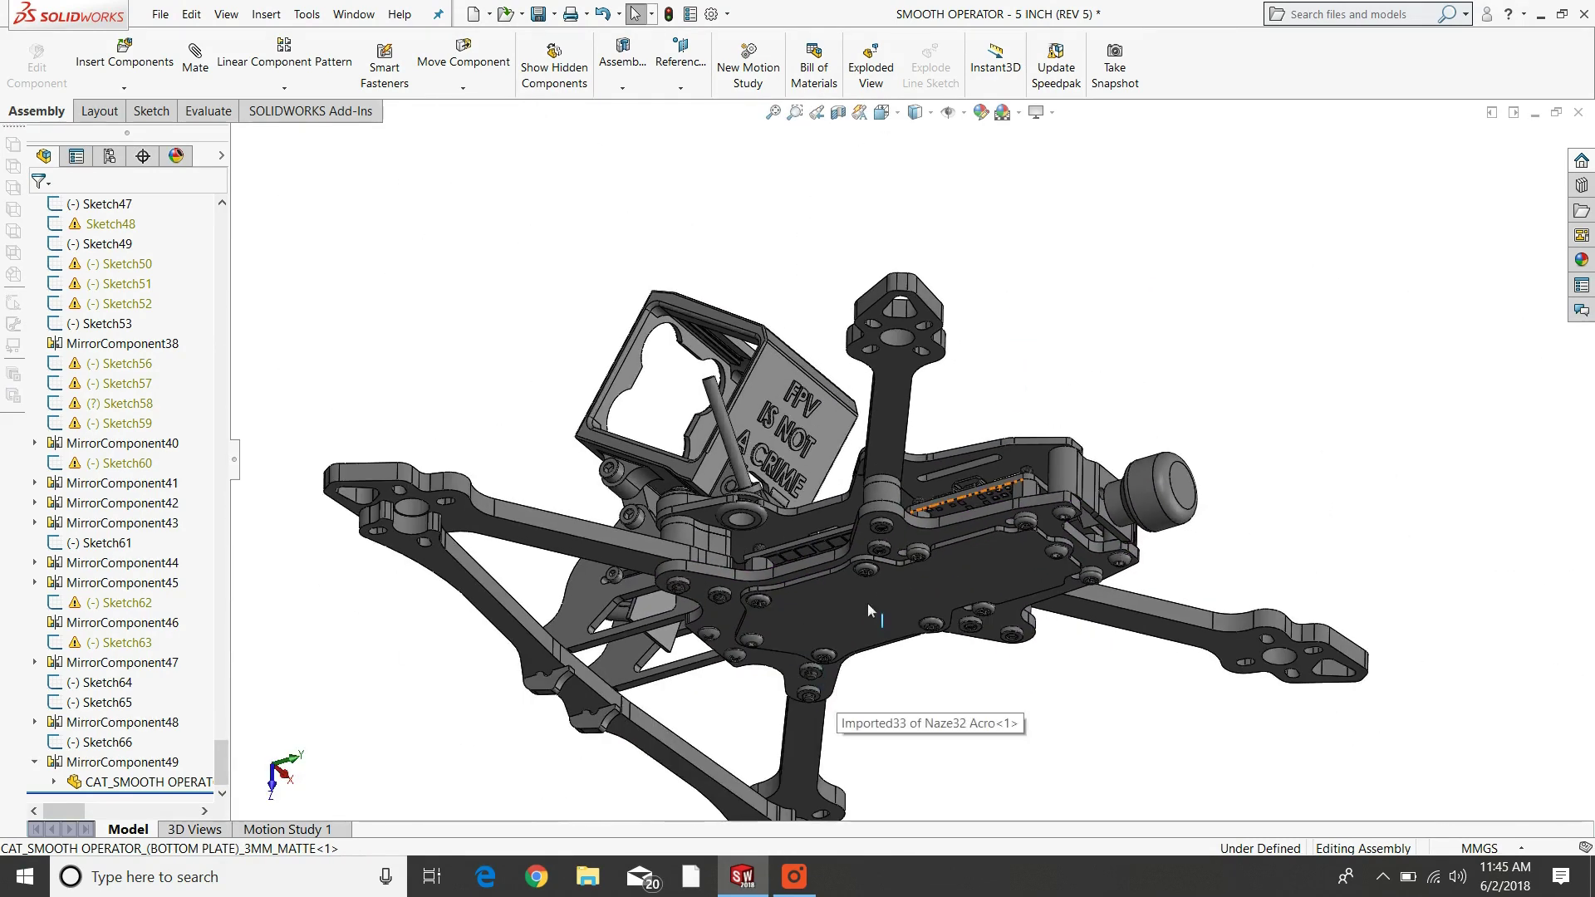
scroll(867, 601, "down", 5)
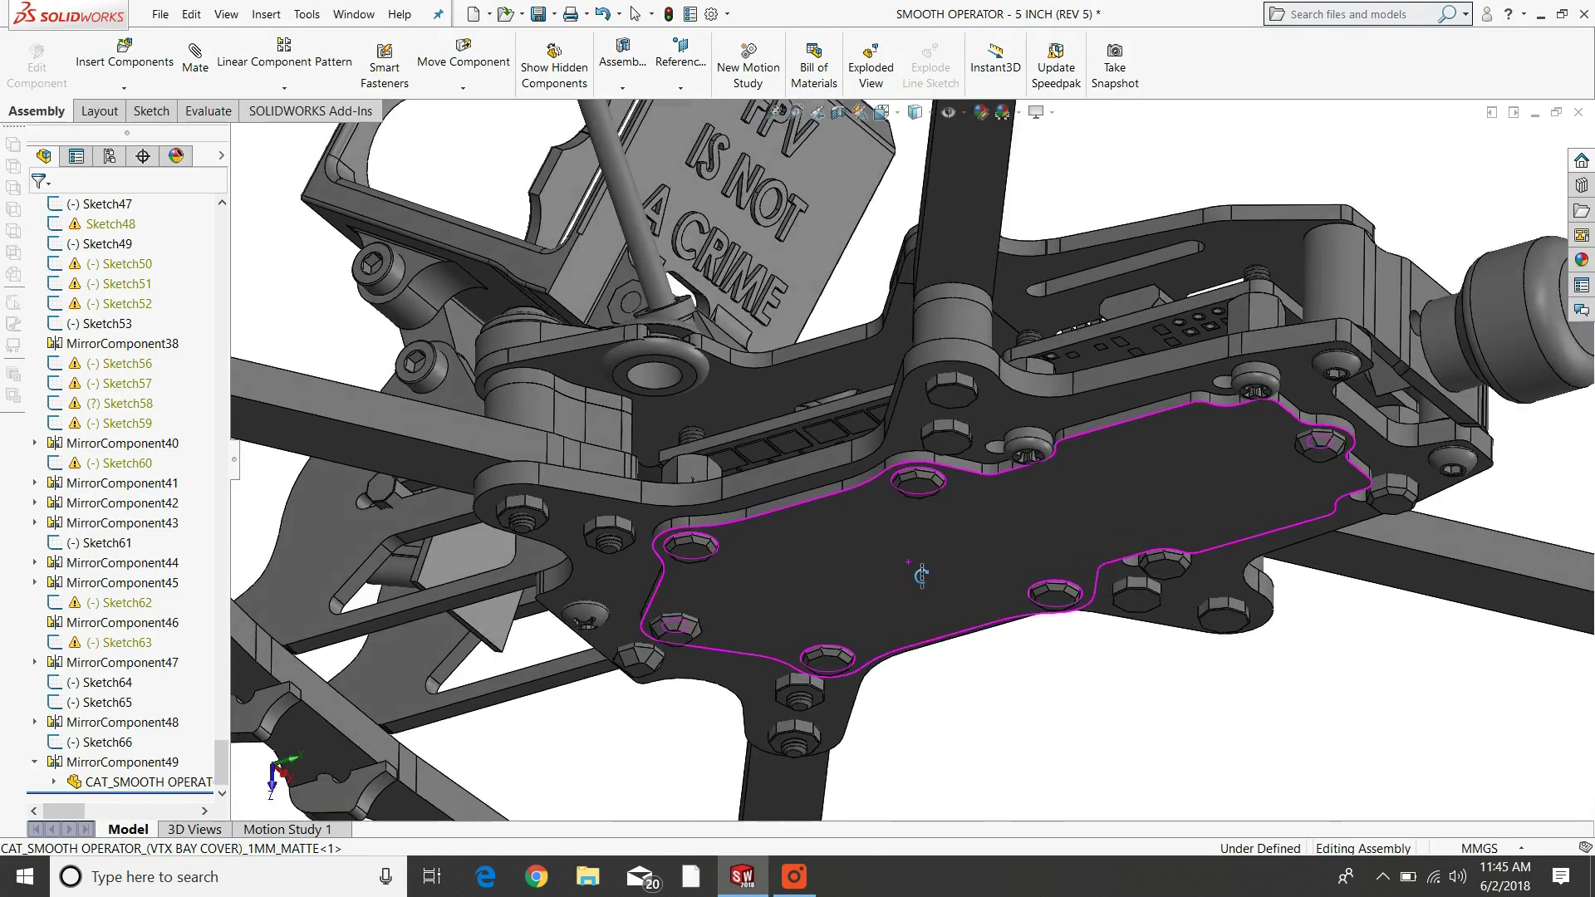
left_click(899, 550)
right_click(899, 550)
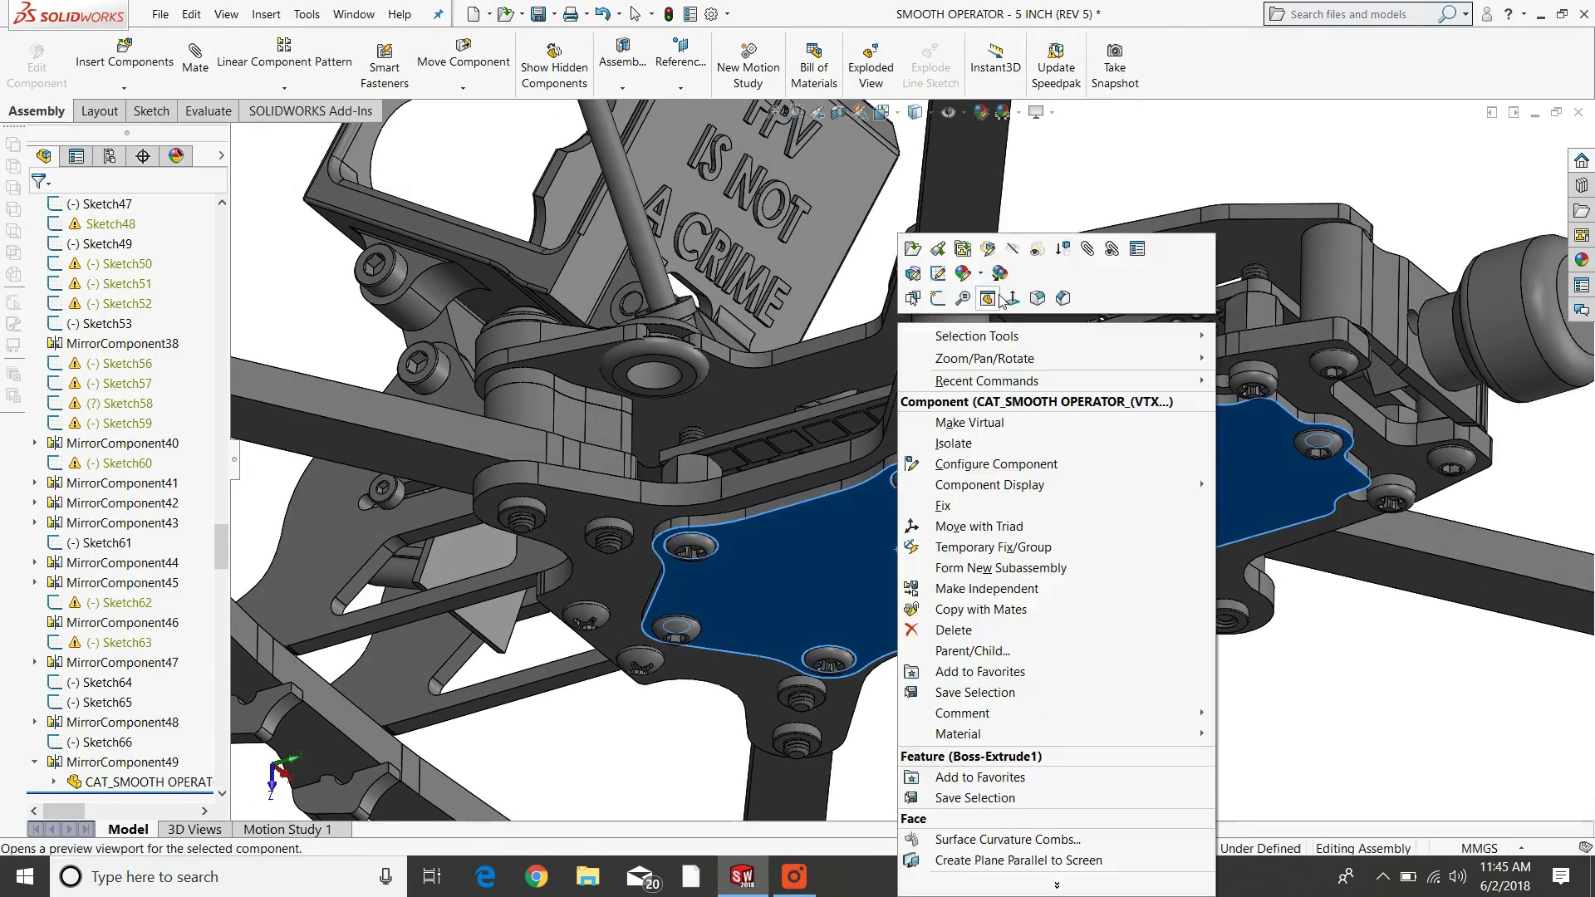
key("Escape")
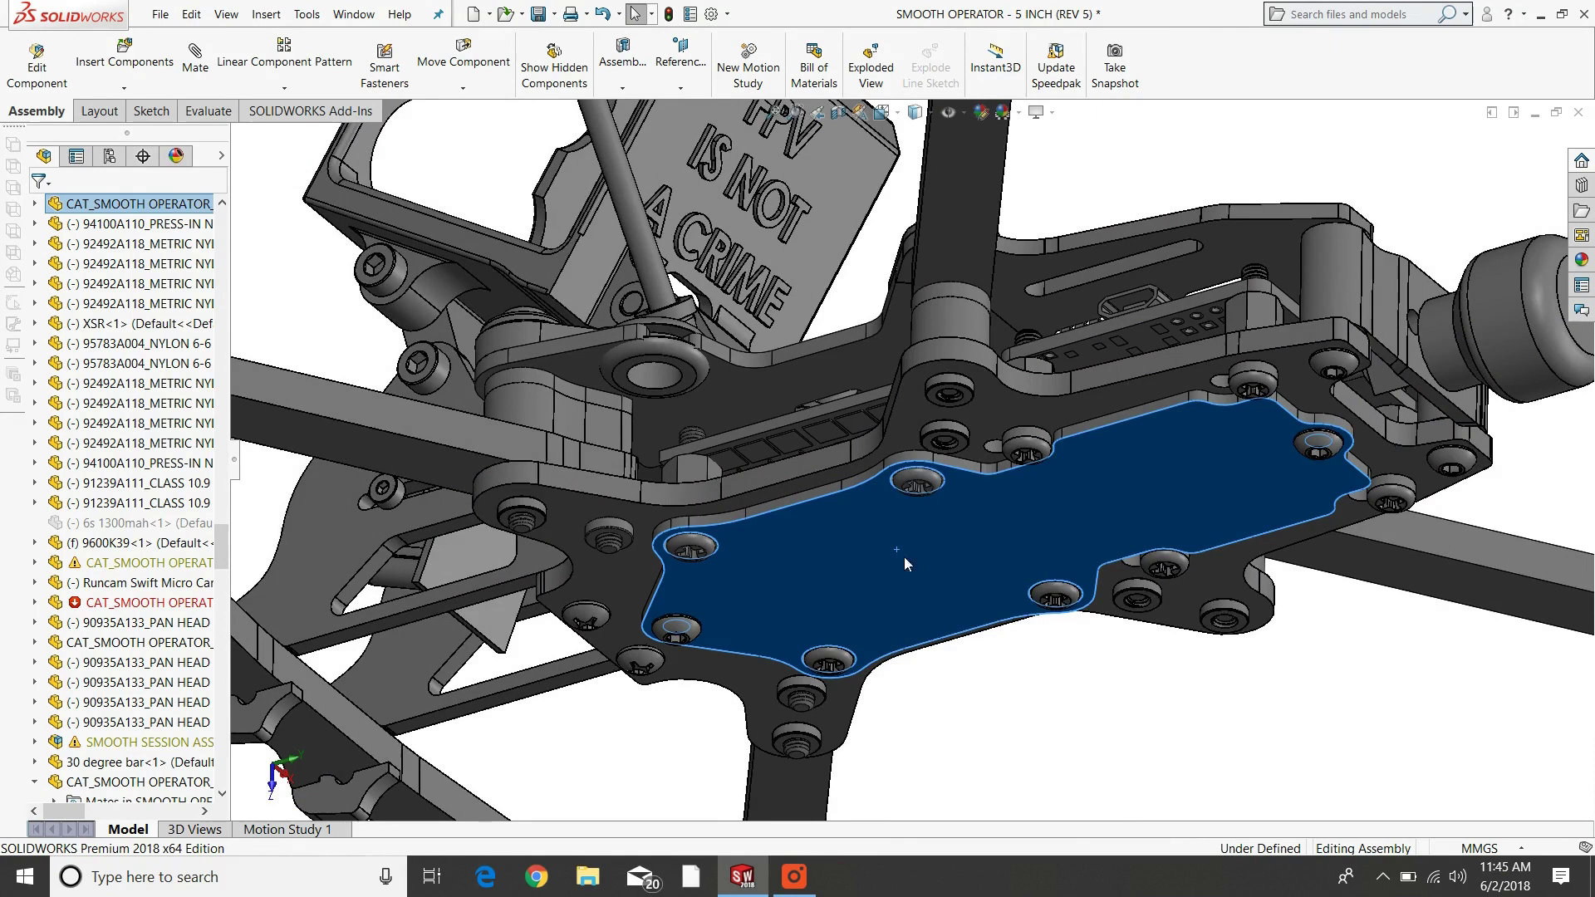
key("Tab")
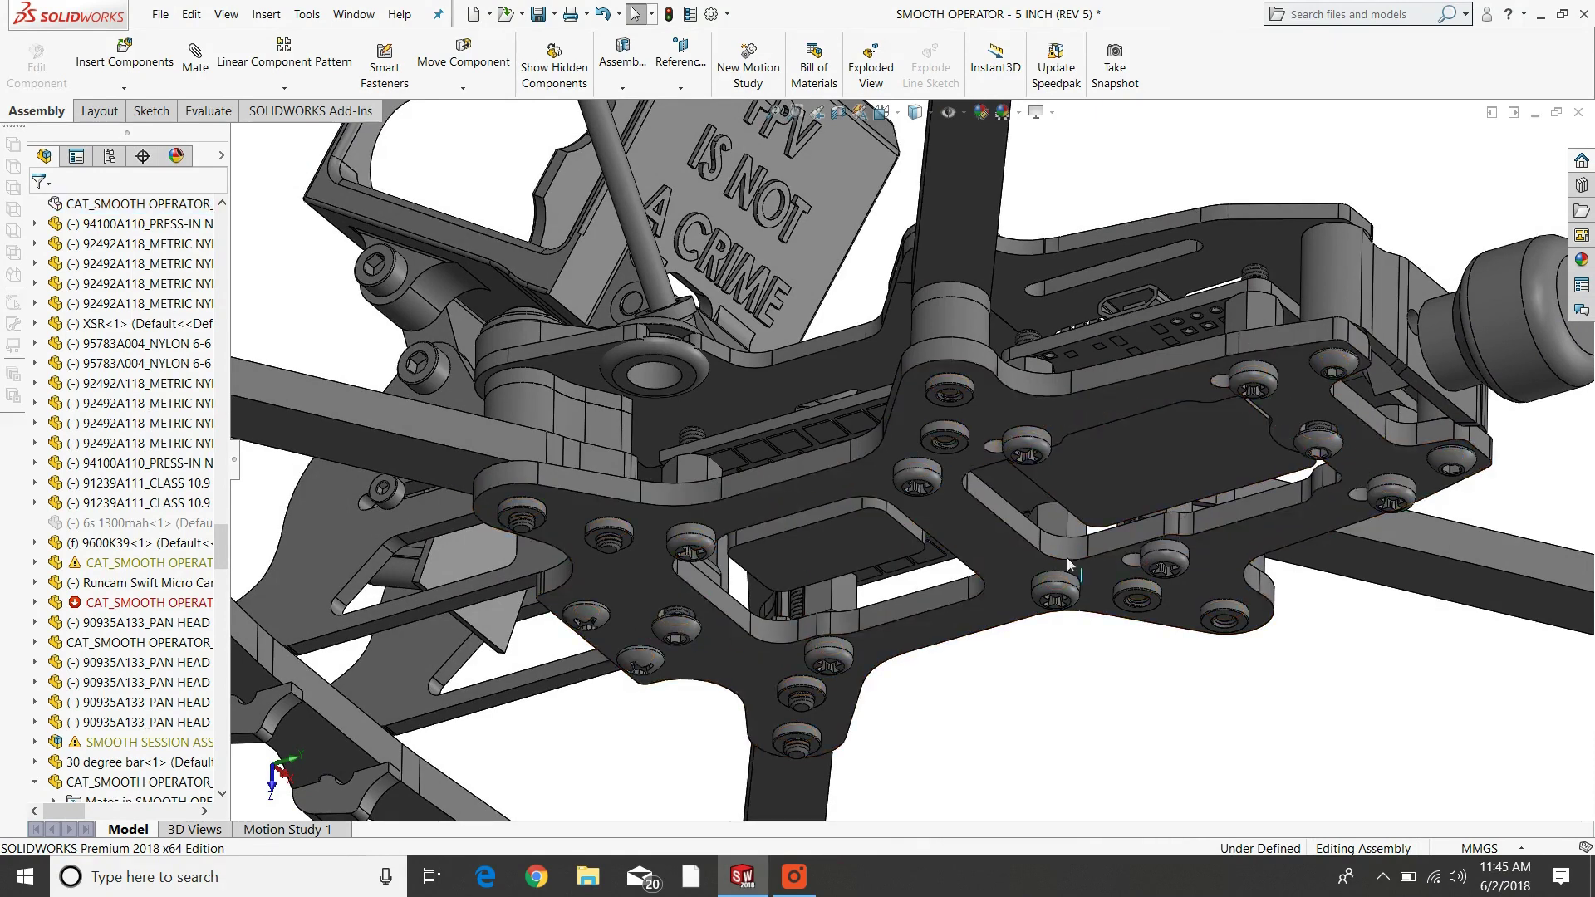
Inspect the UNIFY PRO HV video transmitter and the XSR receiver through the bottom plate openings, selecting each one.
middle_click_drag(1285, 449, 1155, 391)
left_click(1155, 391)
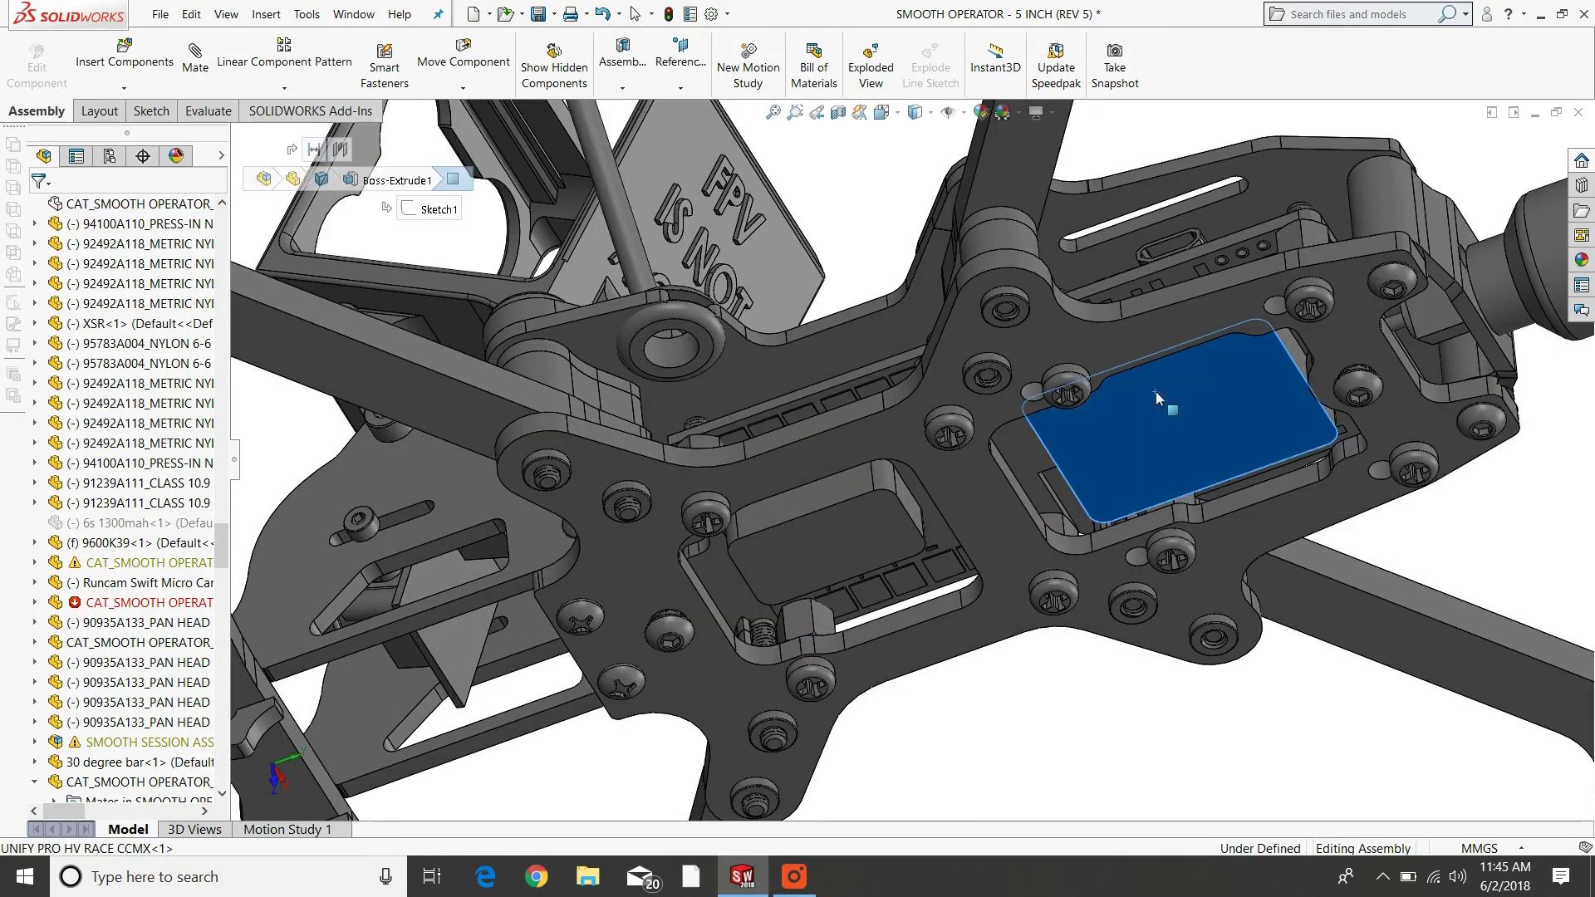
left_click(855, 530)
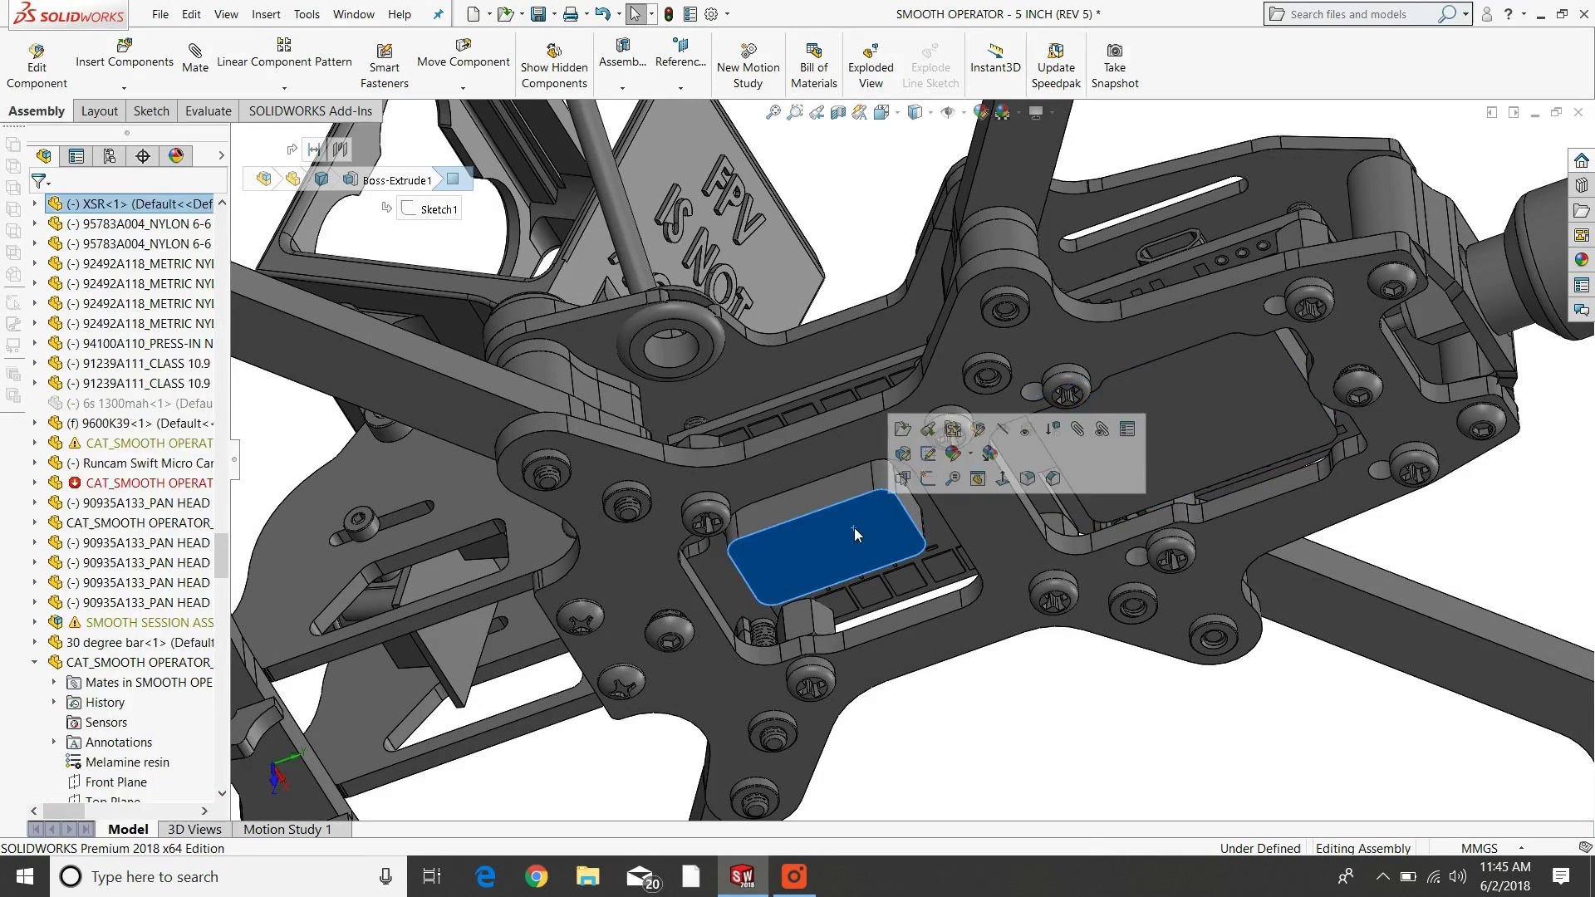
Undo the hiding of the VTX bay cover.
left_click(192, 15)
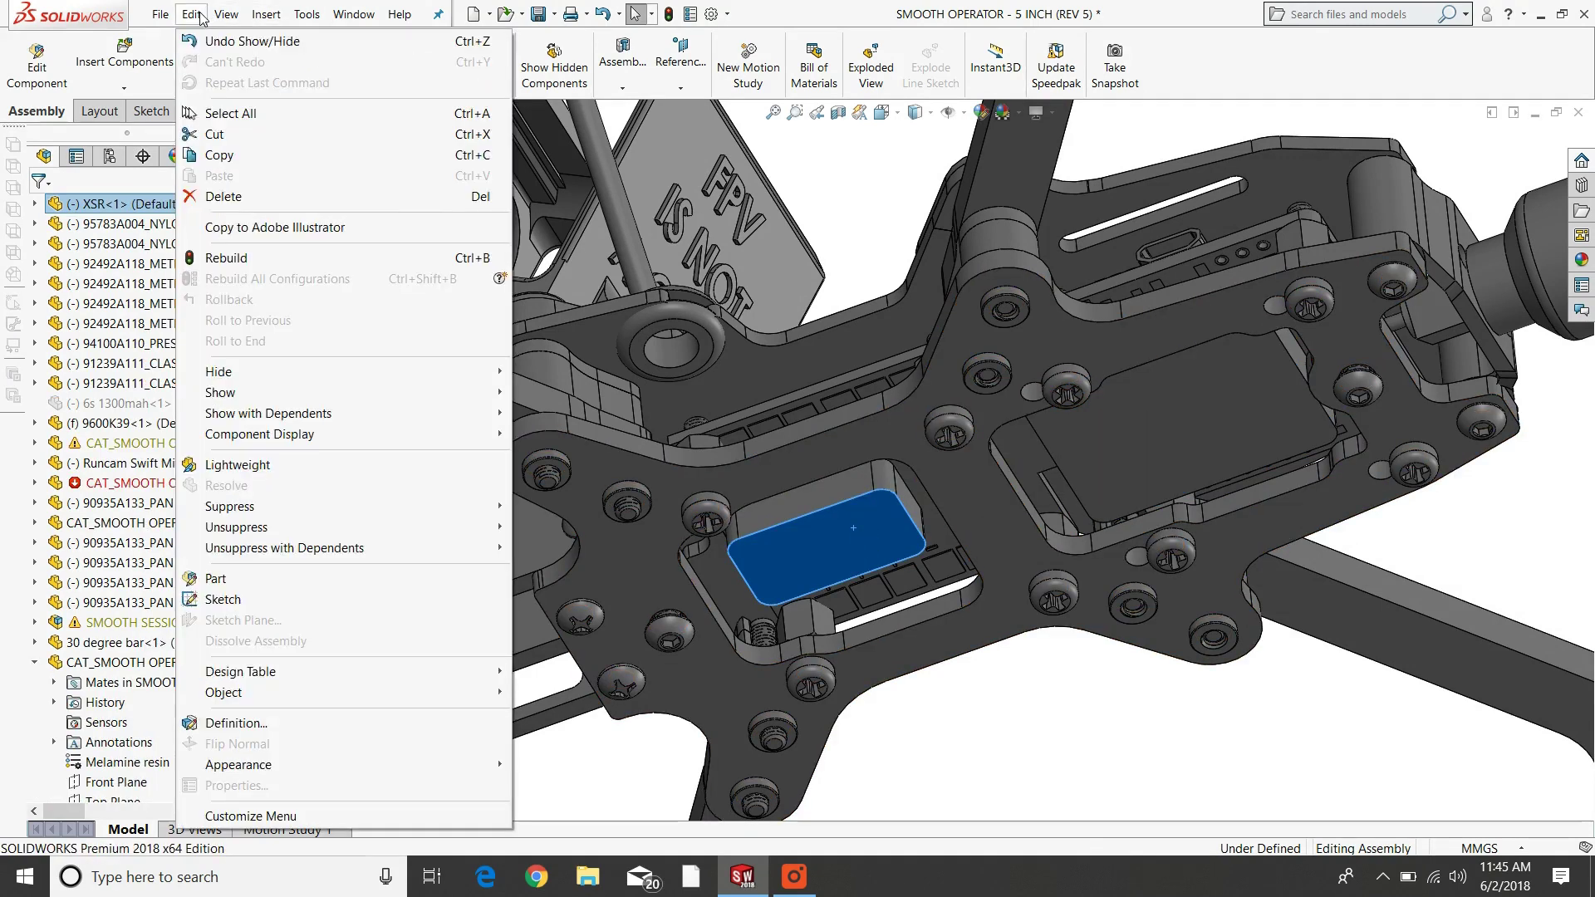
left_click(192, 15)
left_click(192, 15)
left_click(229, 41)
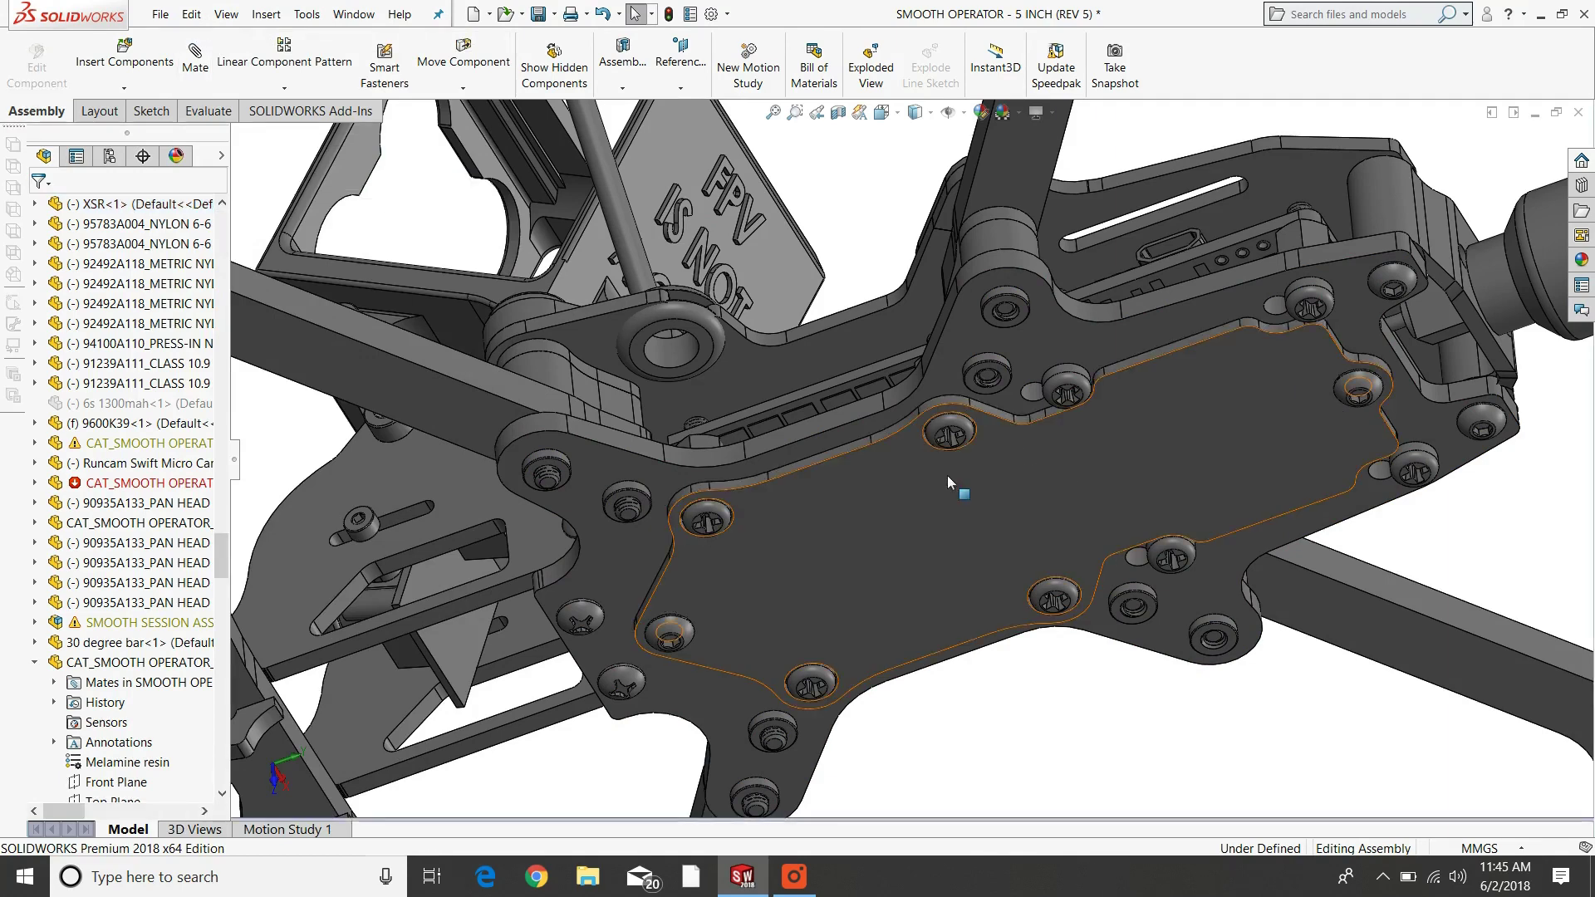
Examine the electronics stacks between the bottom and top plates from the side, and the rear top plate from above.
middle_click_drag(949, 484, 939, 698)
scroll(1150, 277, "up", 2)
scroll(1105, 324, "down", 4)
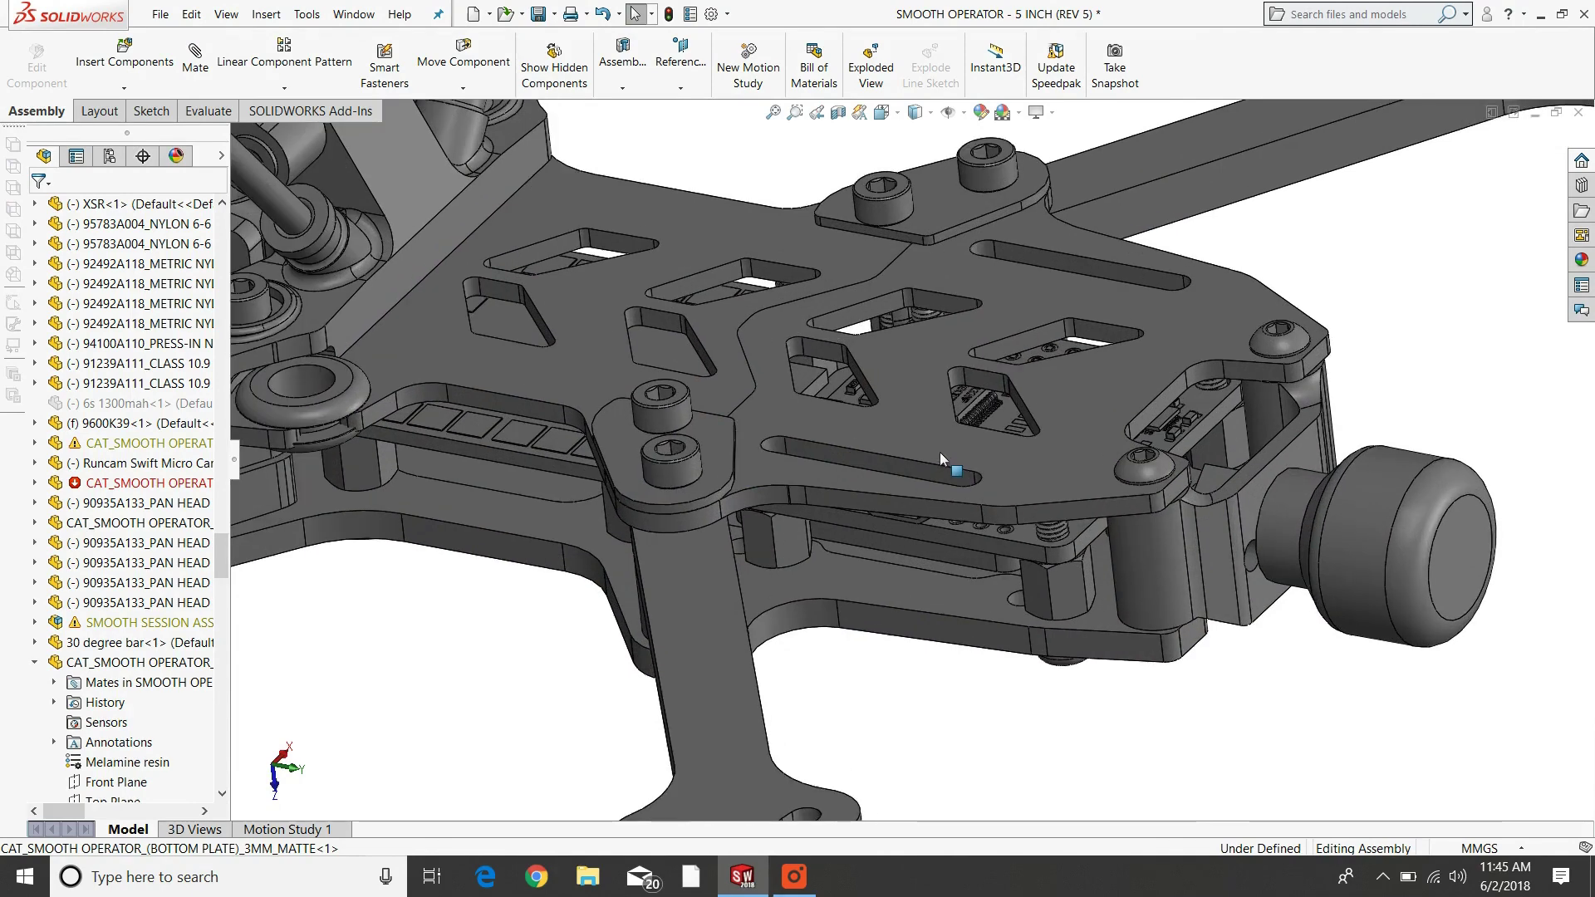
middle_click_drag(940, 452, 979, 429)
scroll(860, 545, "up", 2)
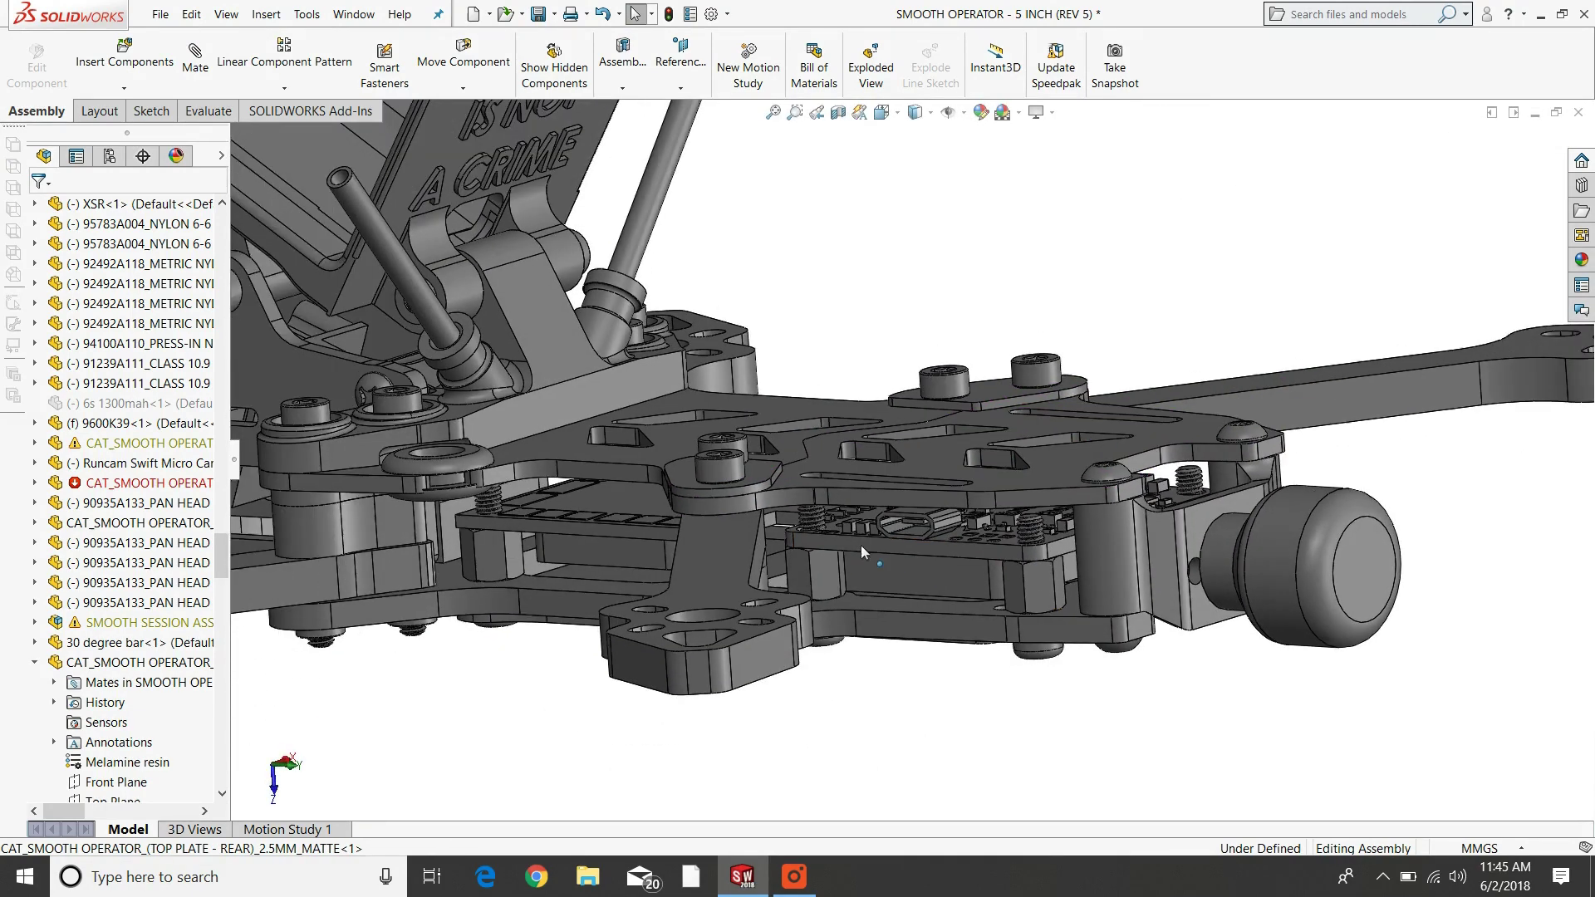
scroll(600, 522, "down", 1)
middle_click_drag(602, 520, 631, 495)
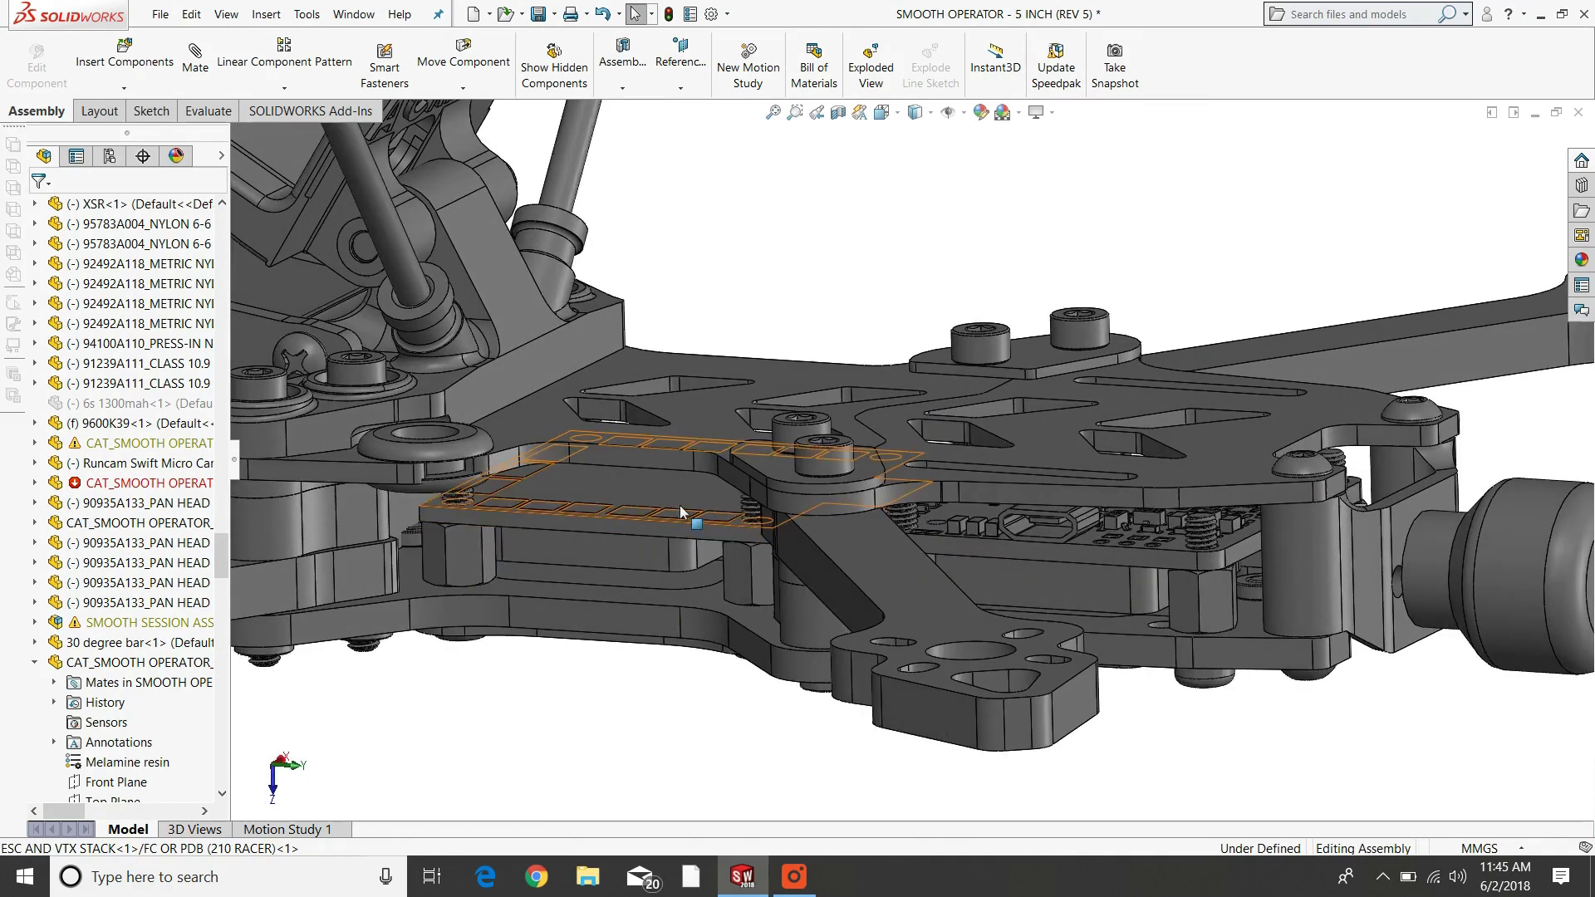
scroll(985, 544, "up", 2)
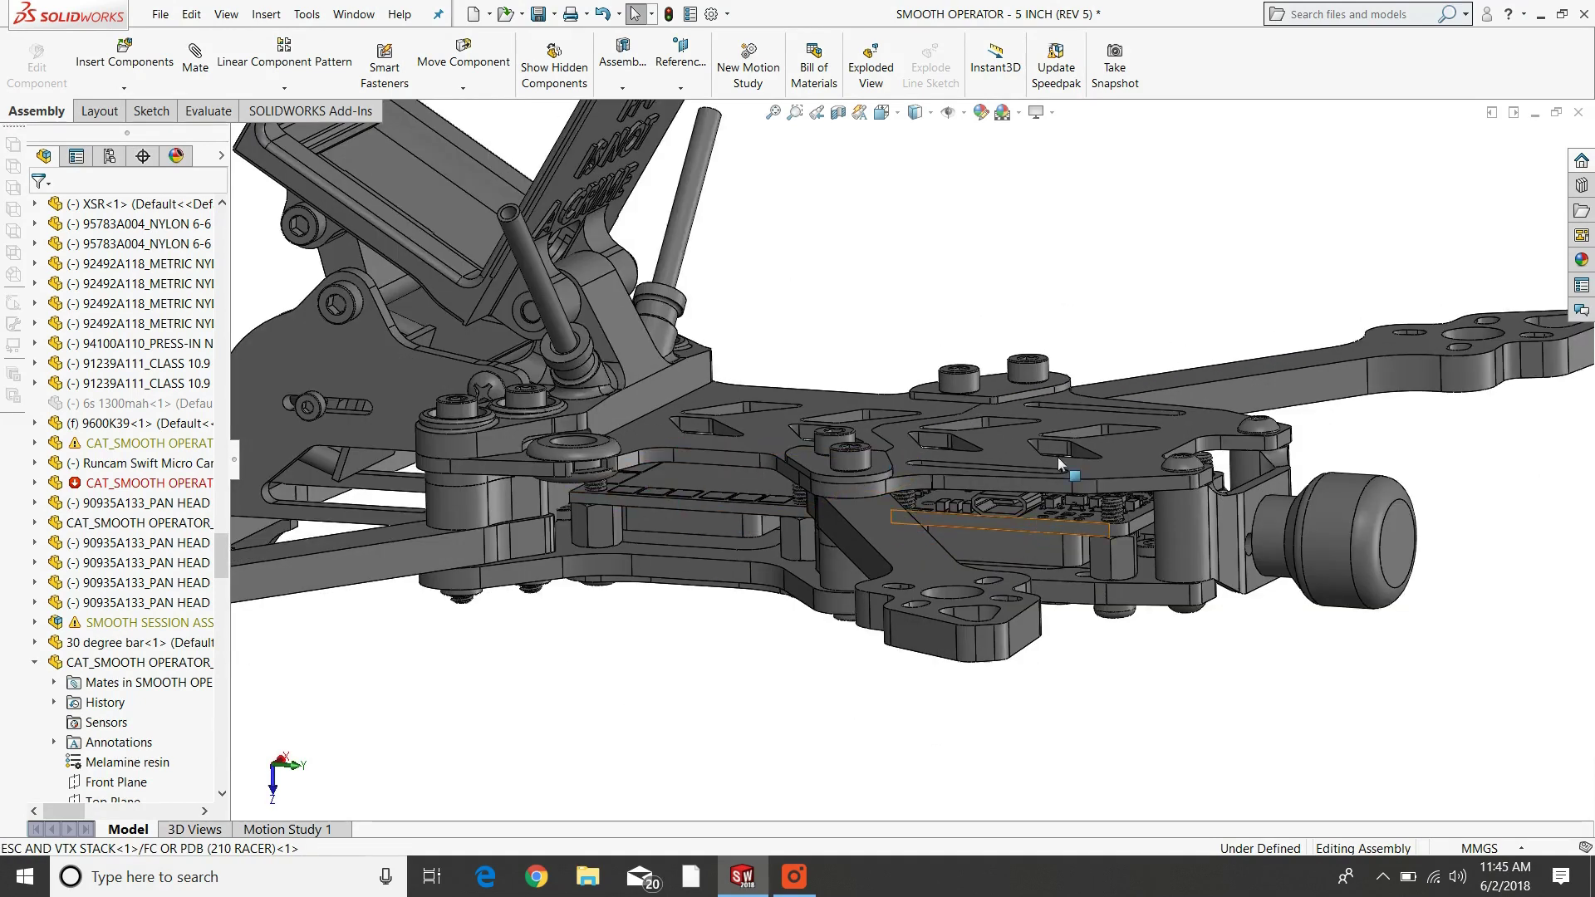
scroll(1059, 457, "down", 2)
middle_click_drag(1060, 461, 1075, 511)
scroll(949, 296, "up", 2)
scroll(950, 274, "down", 2)
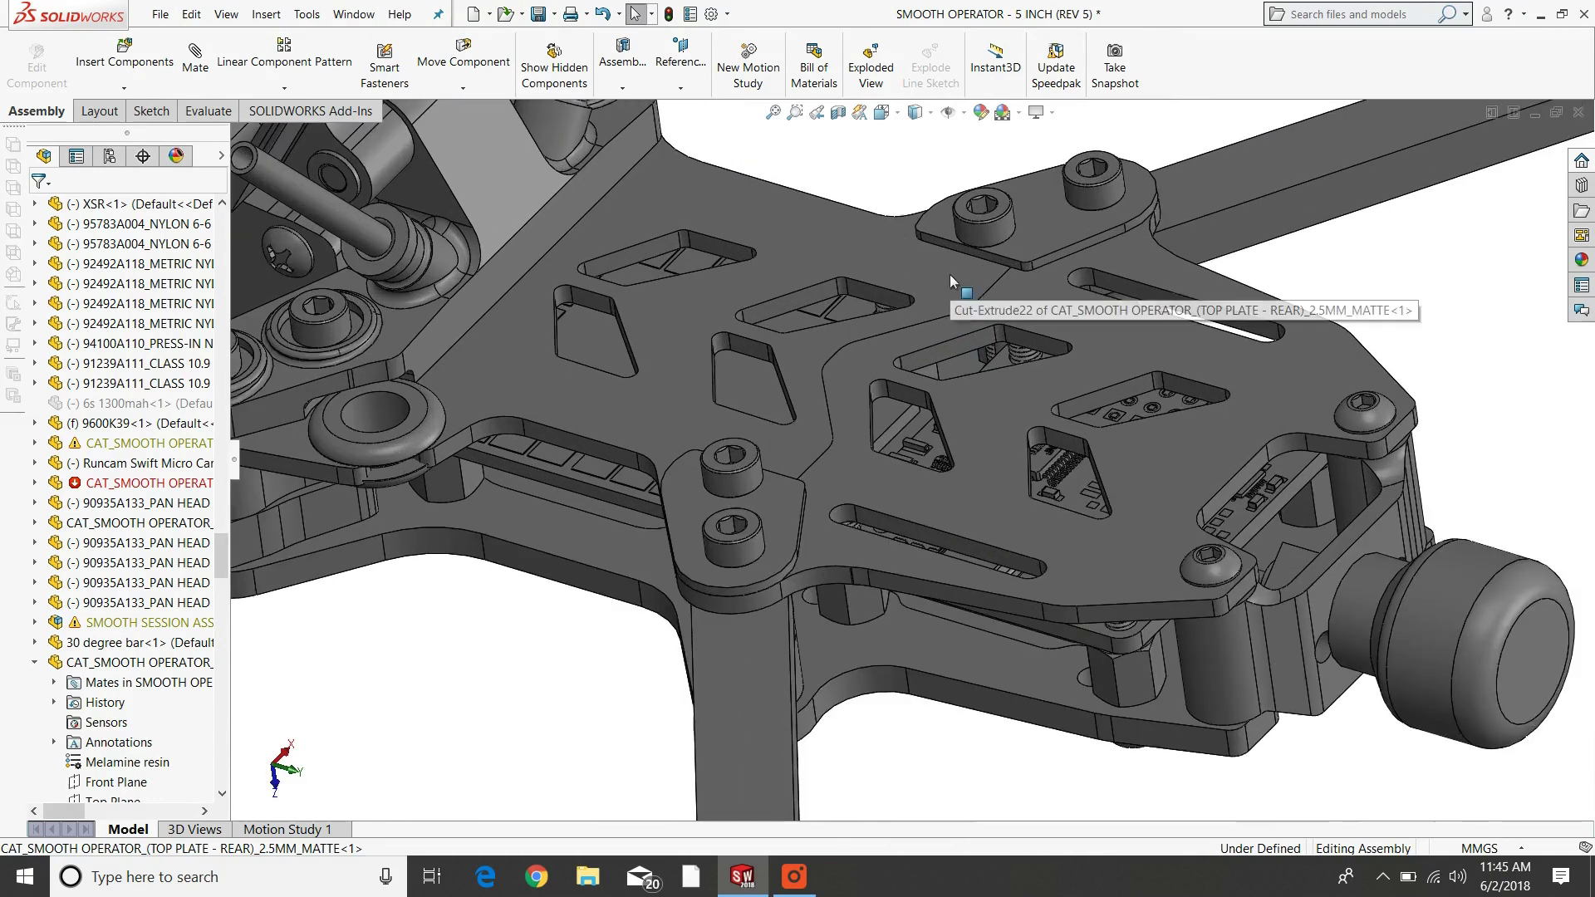
middle_click_drag(1000, 434, 1043, 451)
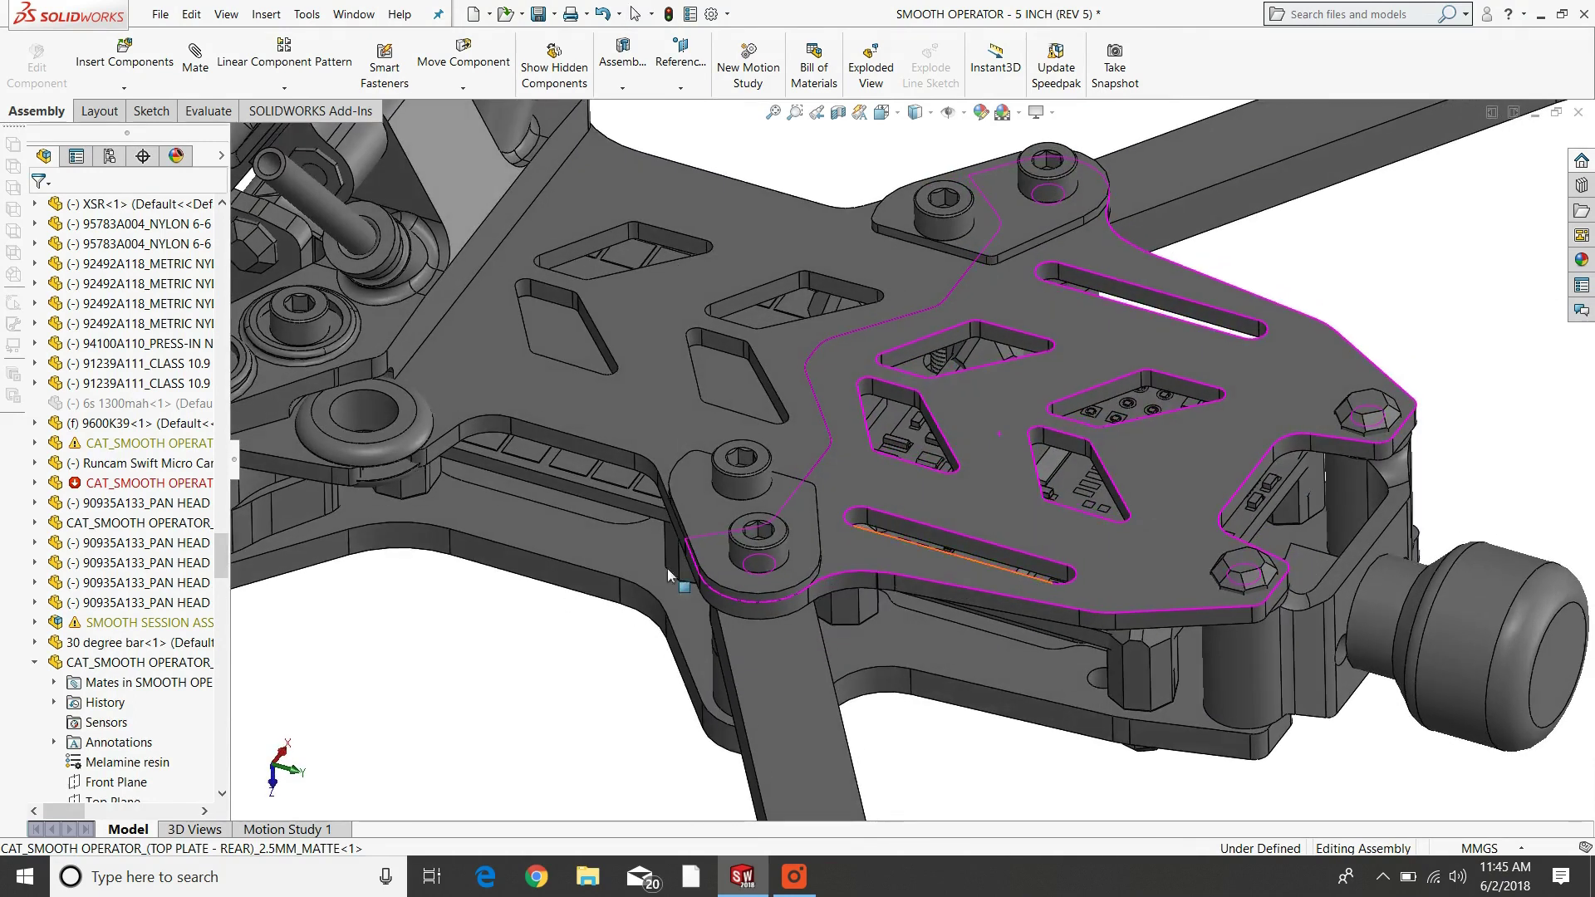
Examine the two-piece top plate and the split line between its parts, selecting the rear and front top plates in turn.
key("Escape")
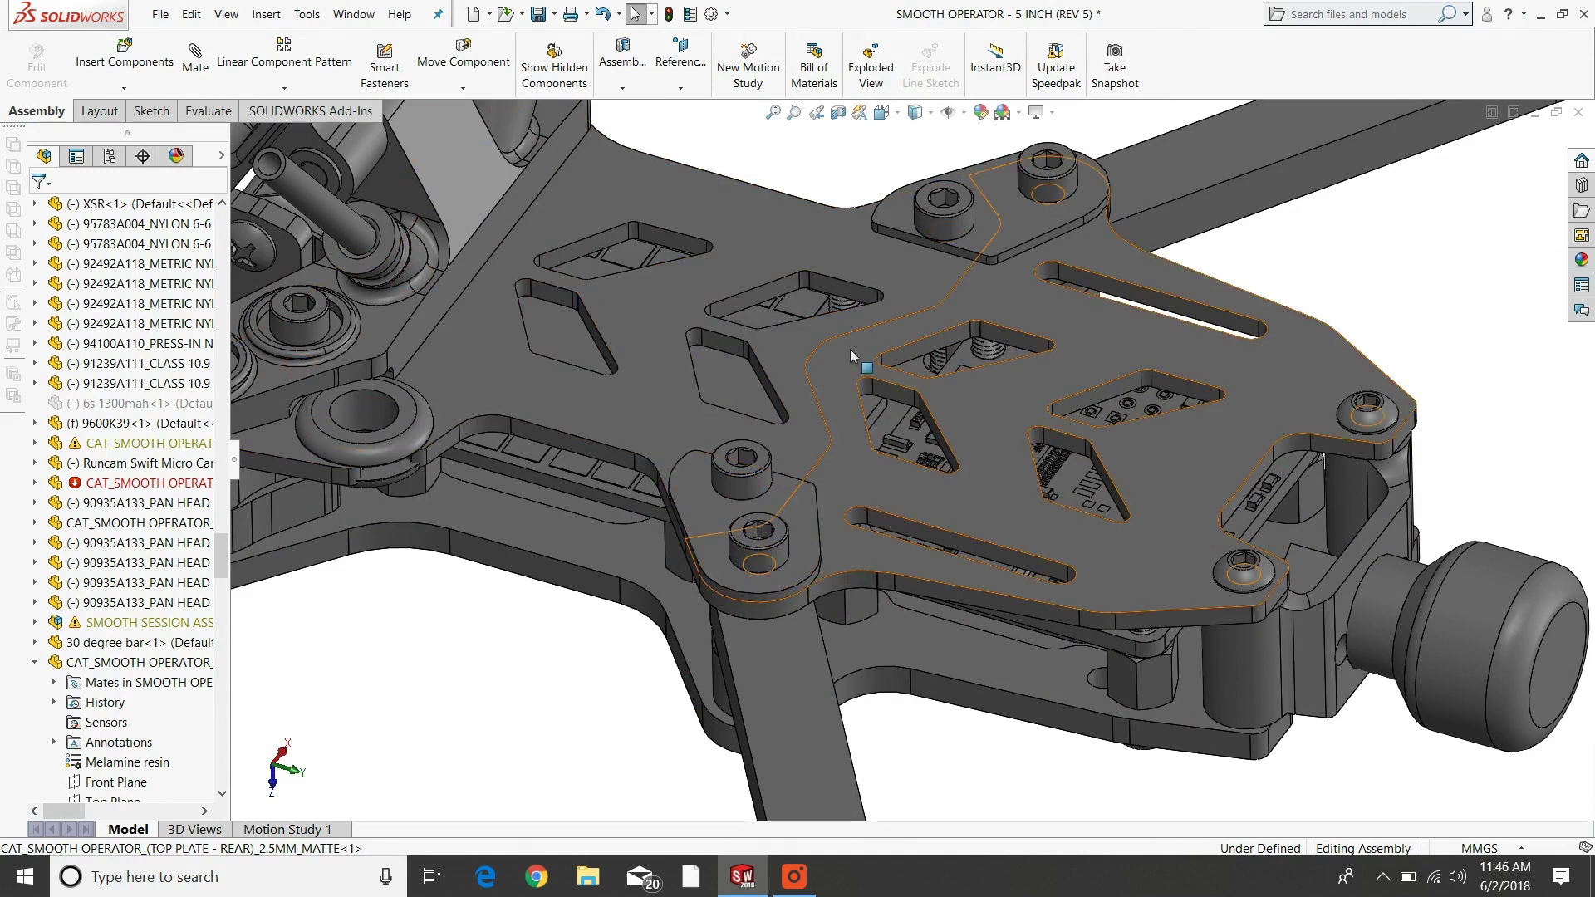
left_click(1068, 325)
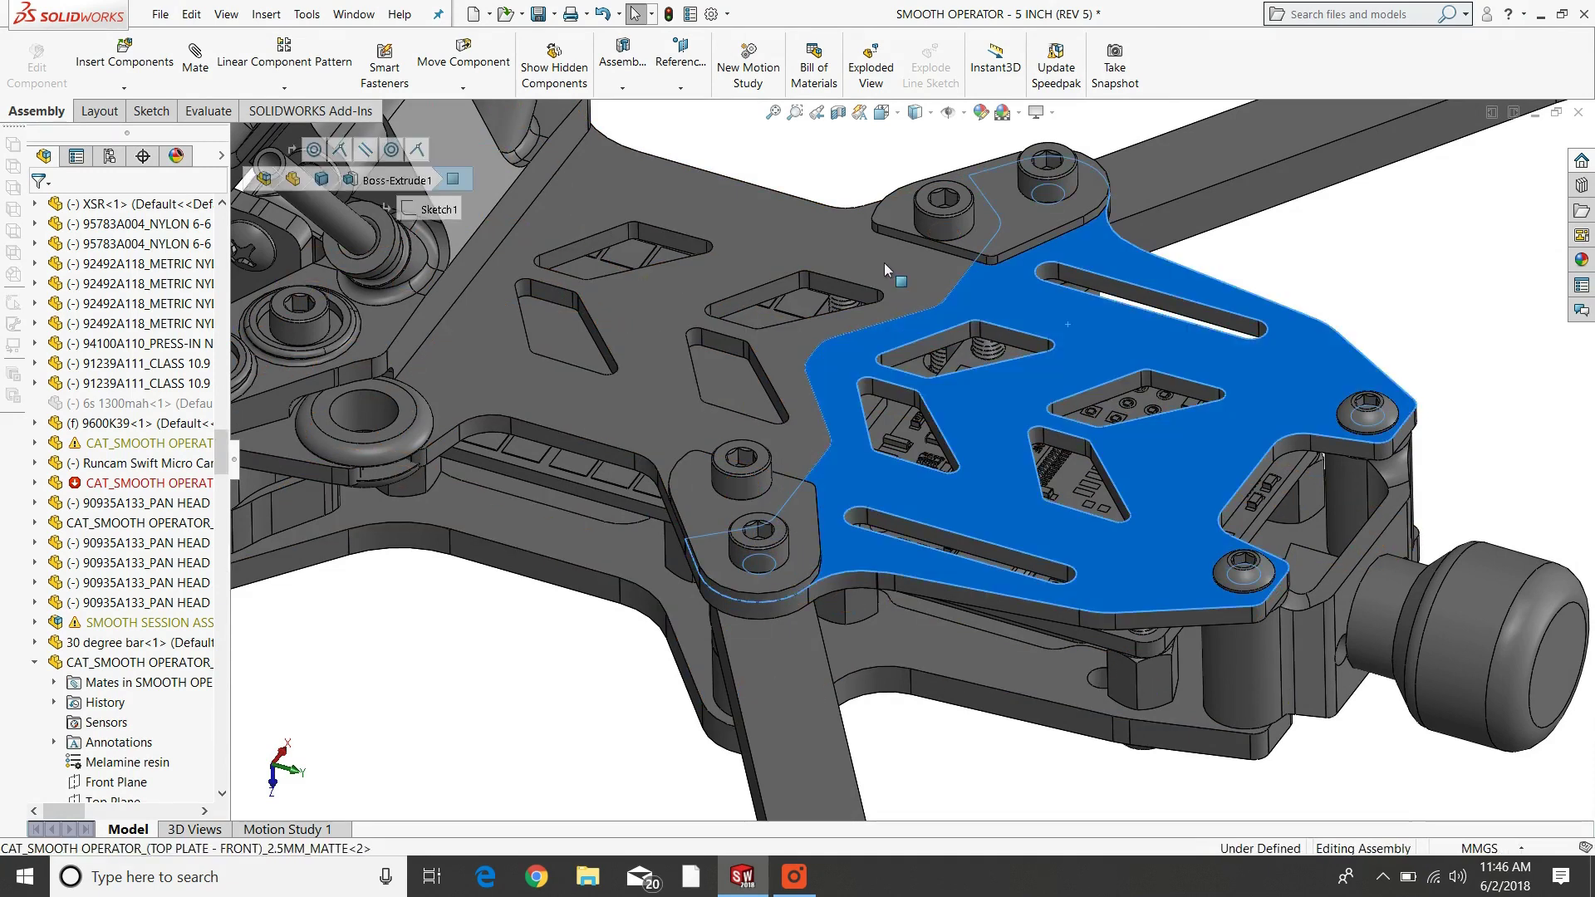
left_click(884, 263)
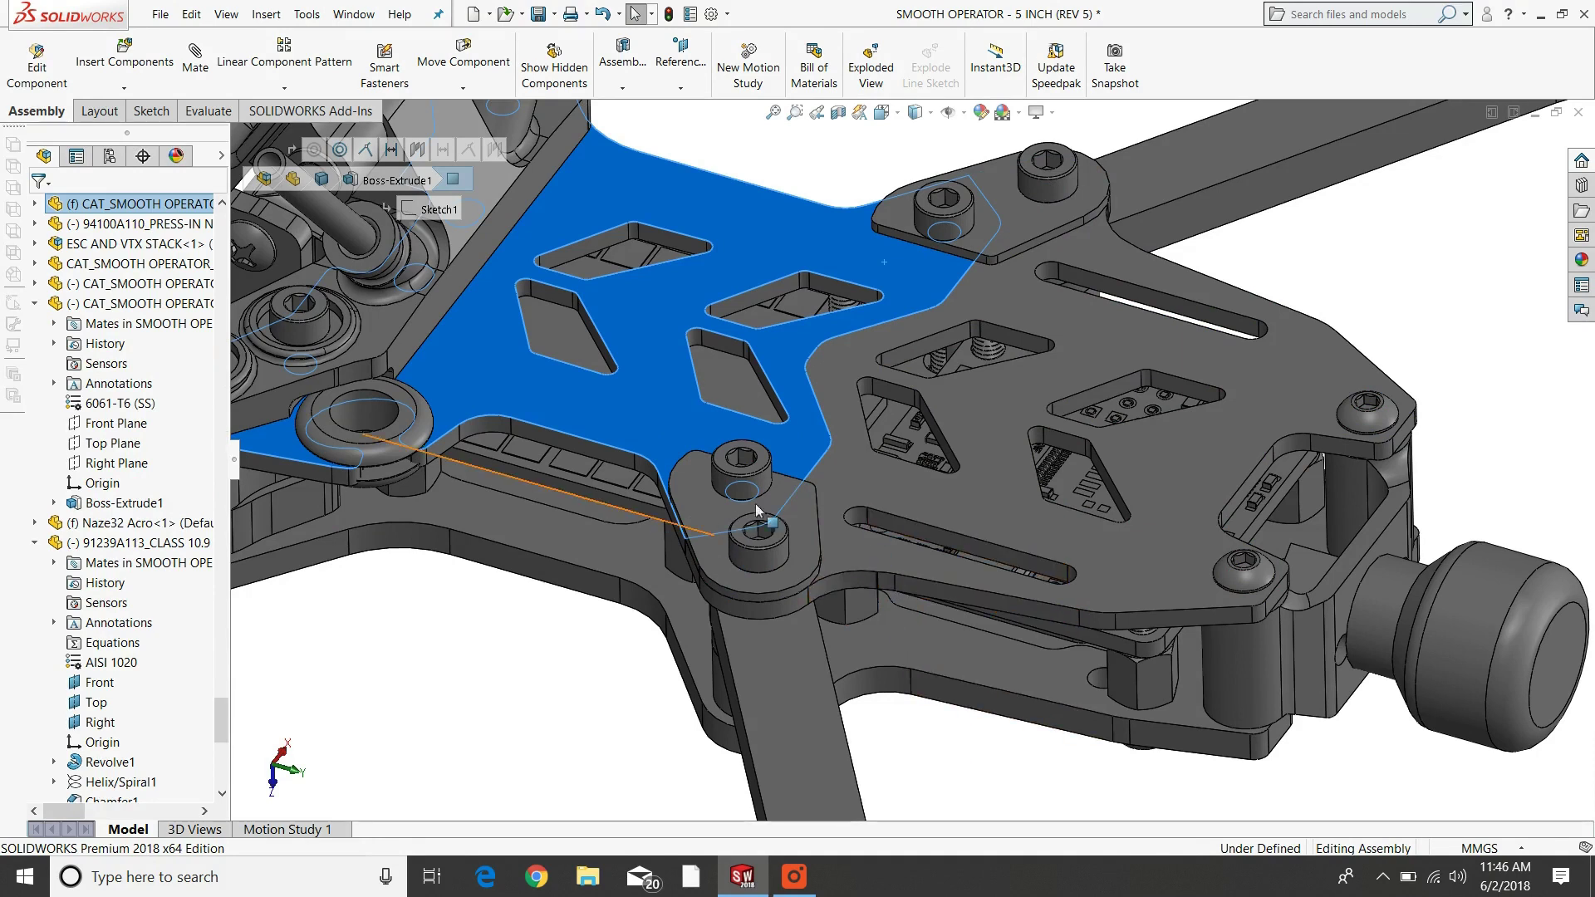
key("Escape")
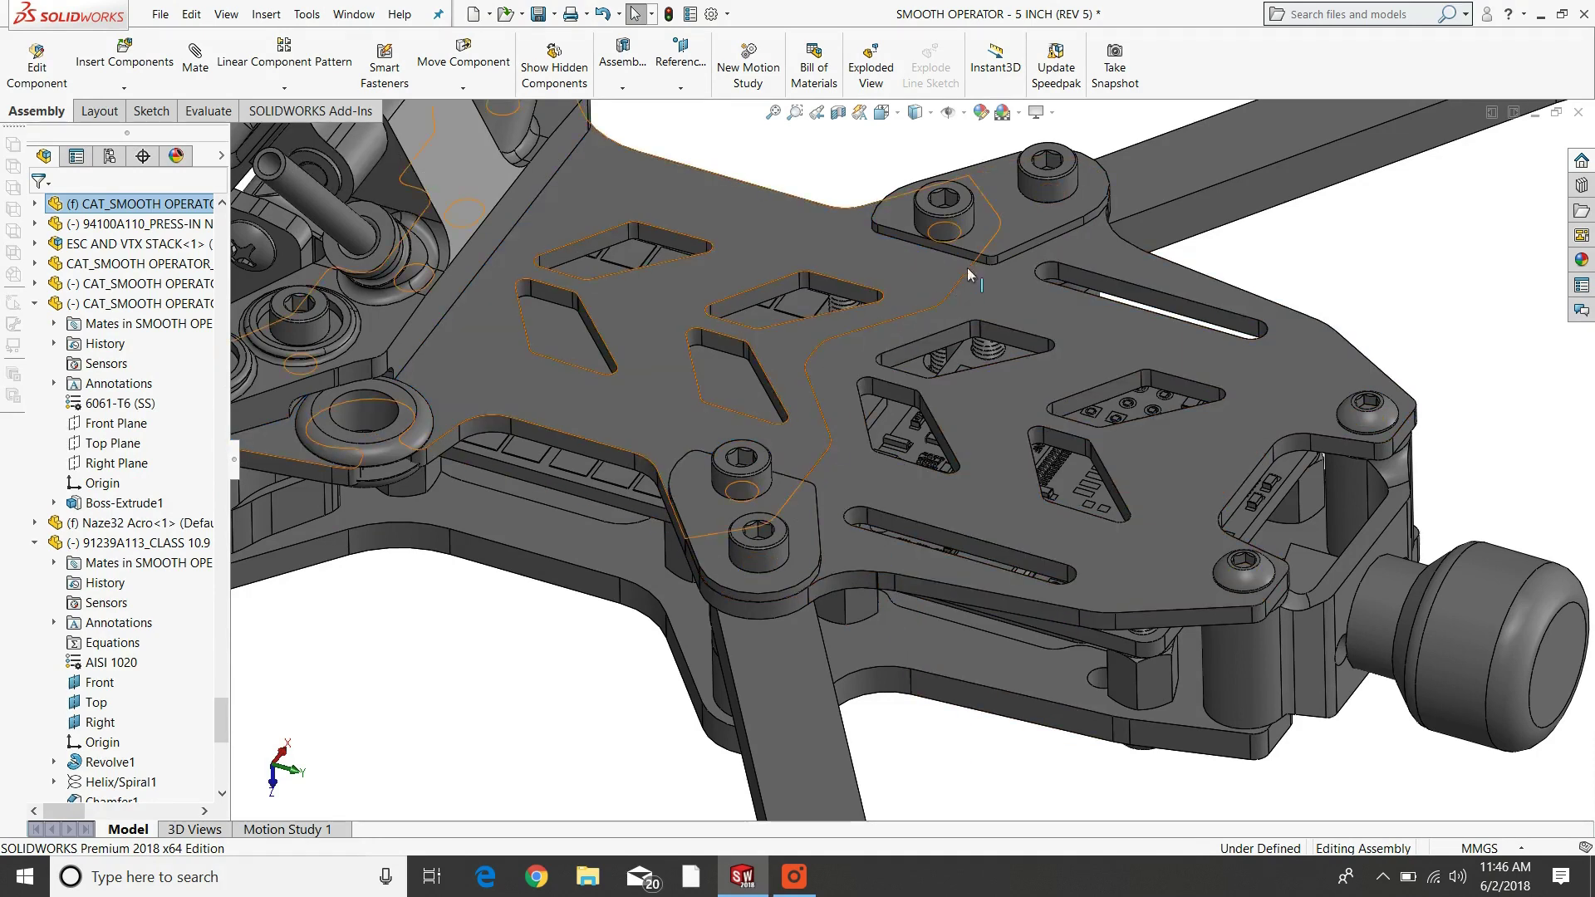
left_click(838, 461)
middle_click_drag(849, 491, 894, 546)
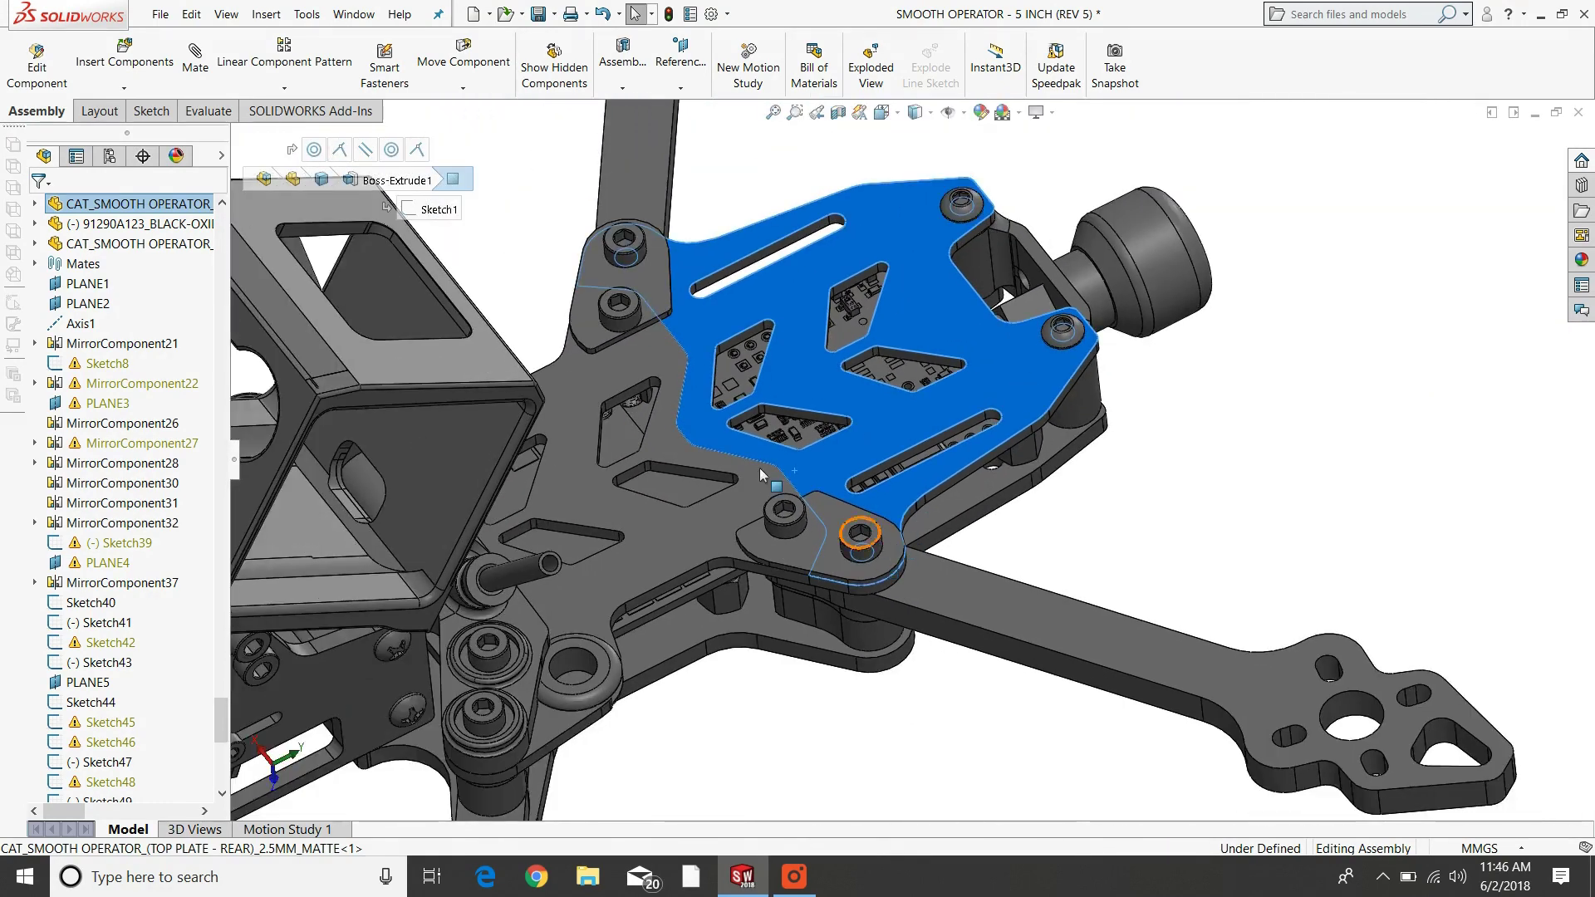
scroll(759, 467, "down", 2)
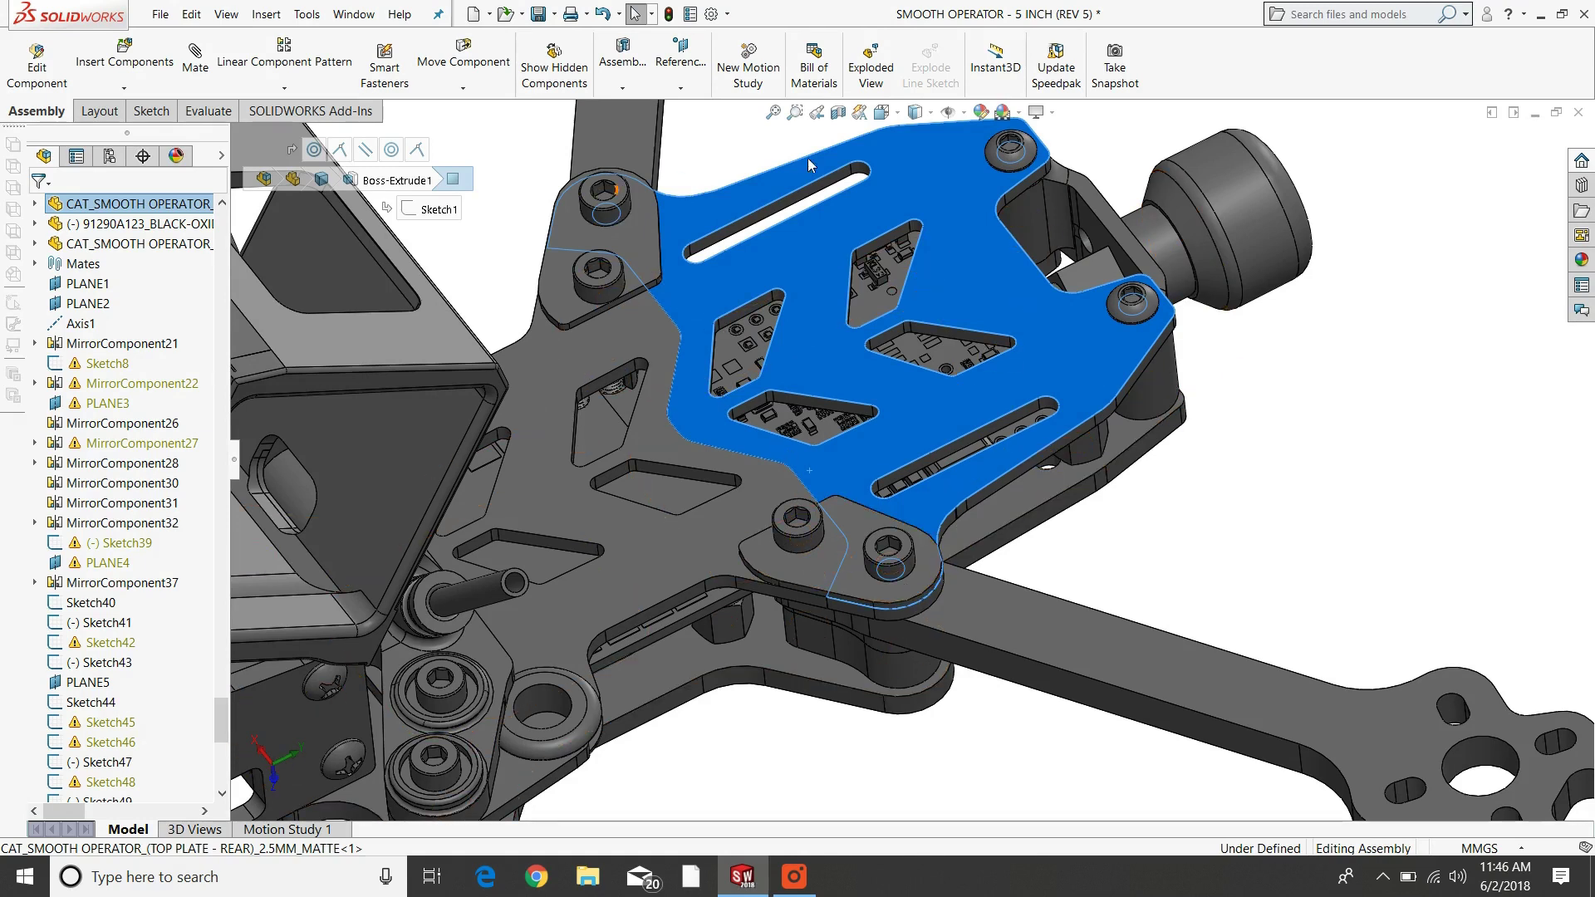
left_click(719, 515)
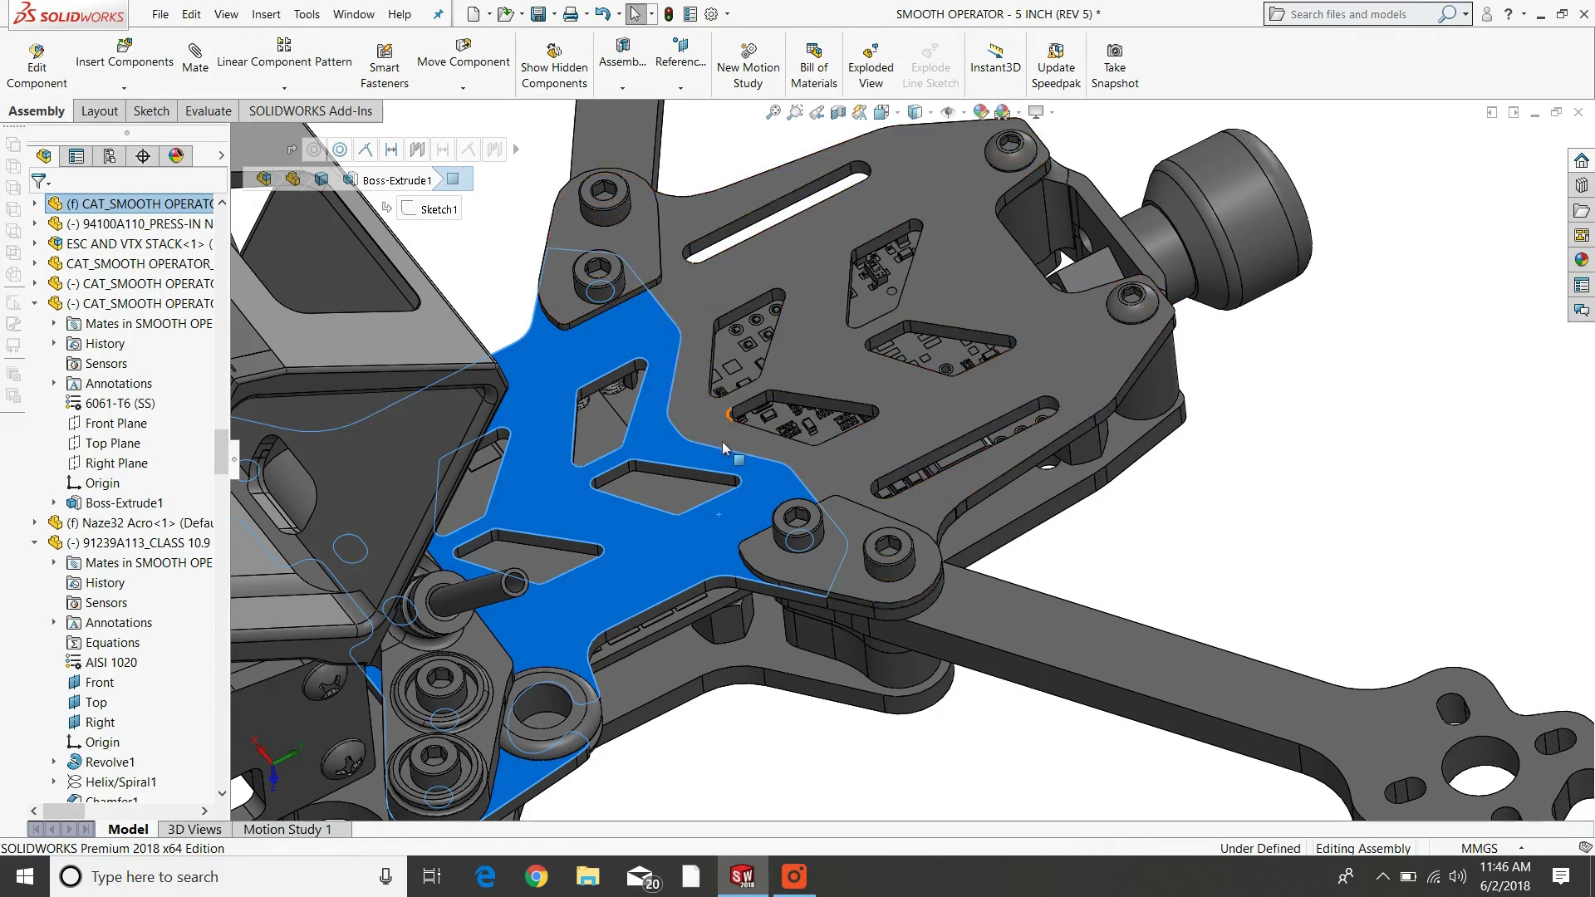
key("Escape")
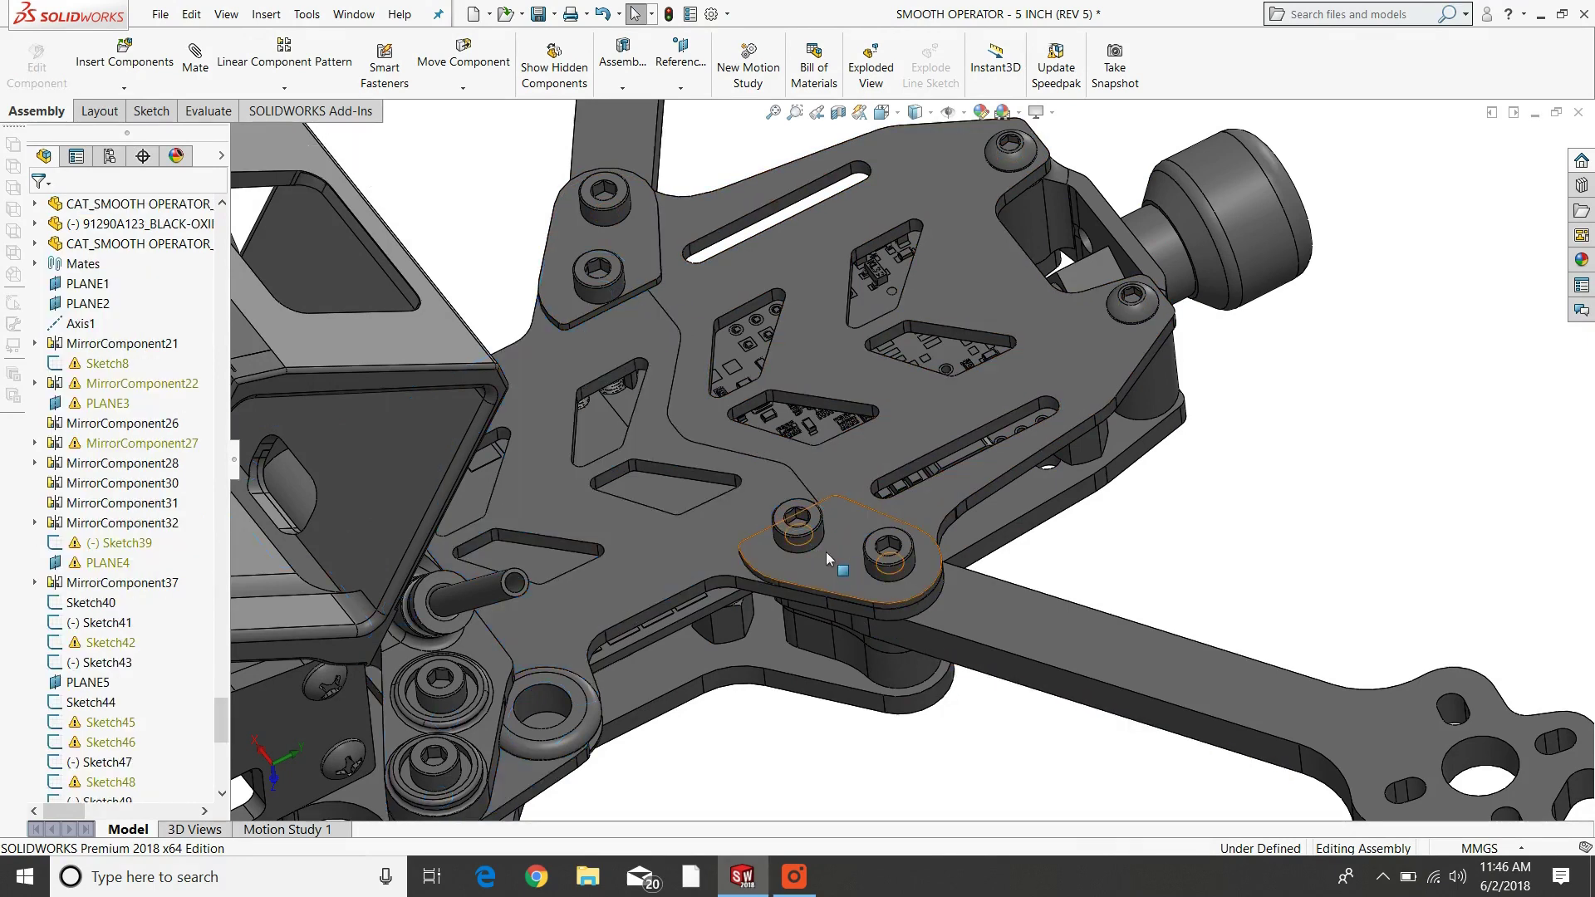
Inspect a rear arm joint up close, selecting its 1 mm link plate and viewing the arm and spacers beneath it.
middle_click_drag(826, 552, 840, 420)
scroll(829, 550, "down", 5)
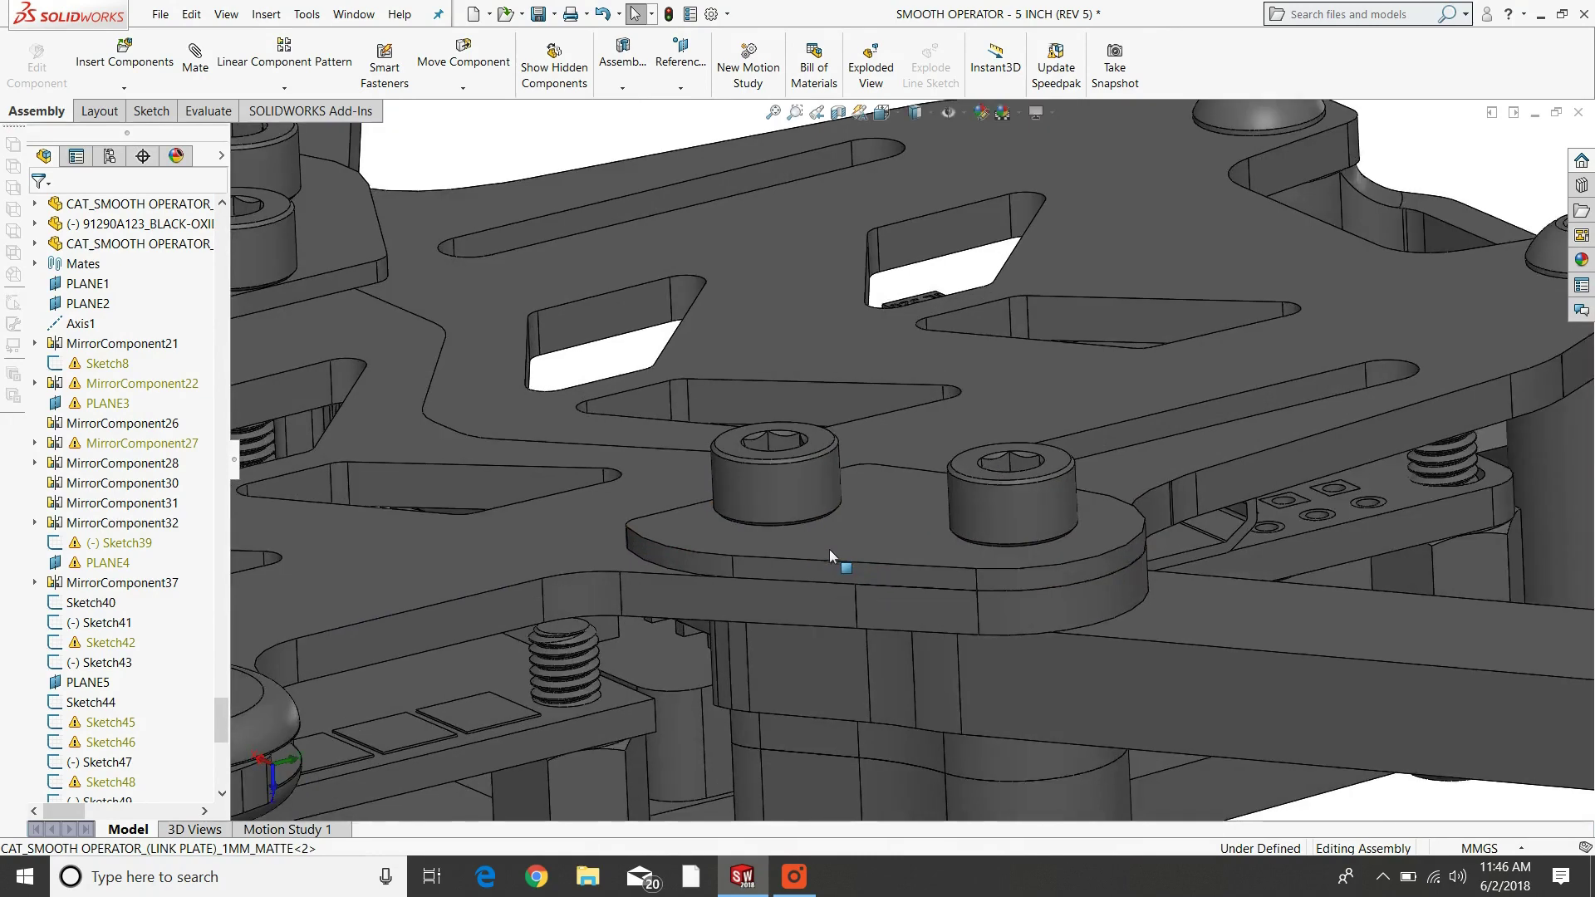
mouse_move(837, 547)
middle_mouse_down()
mouse_move(760, 669)
mouse_move(835, 546)
middle_mouse_up()
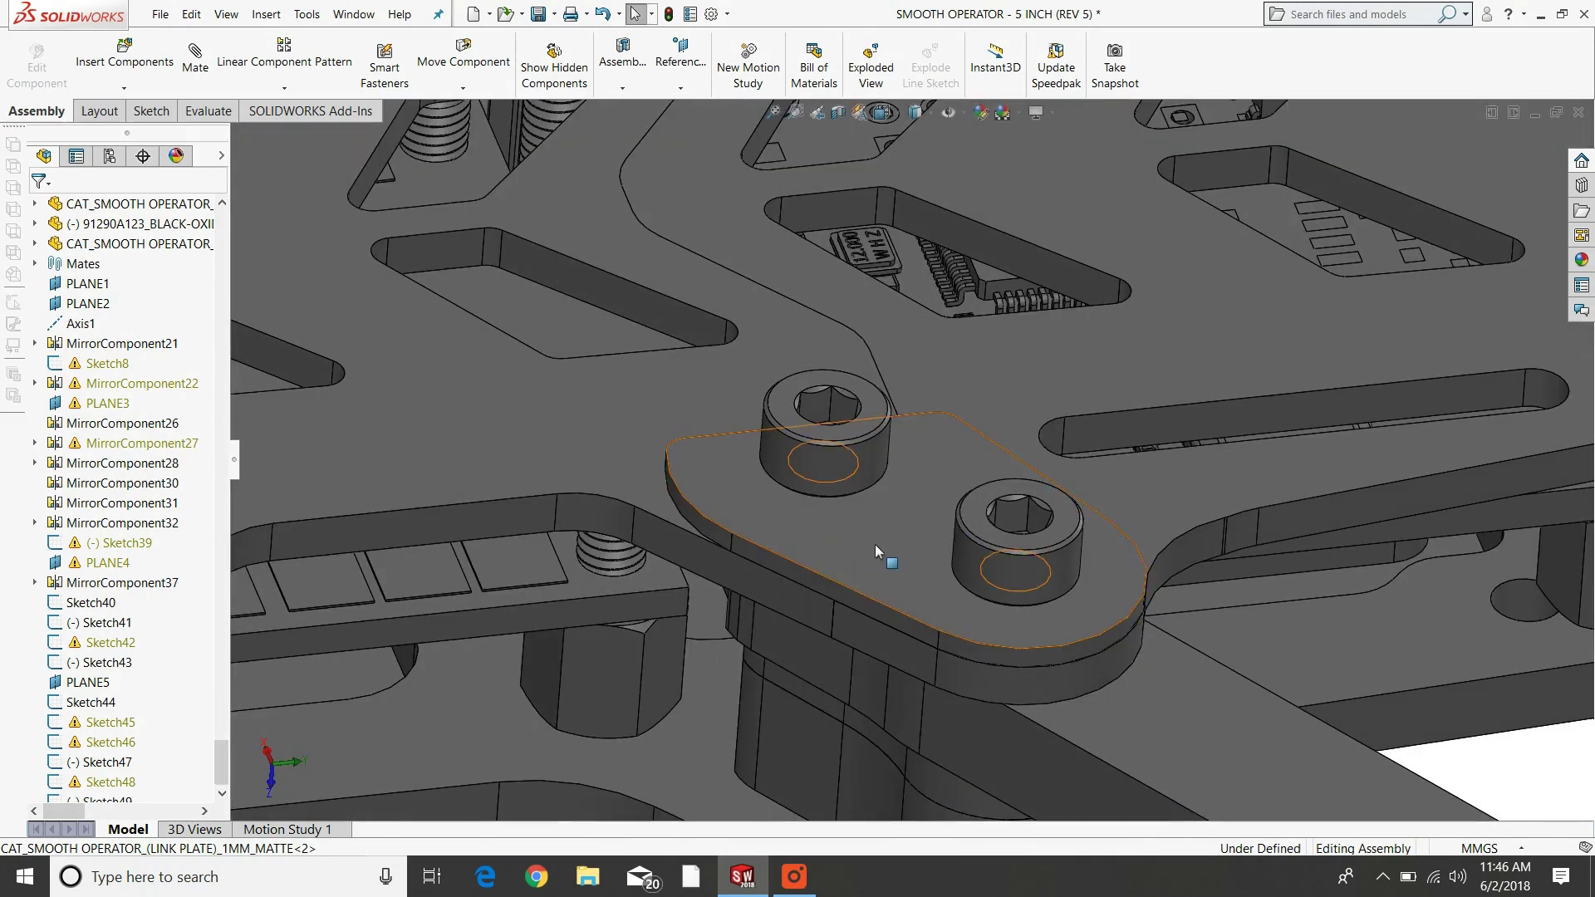
left_click(875, 545)
scroll(877, 561, "up", 5)
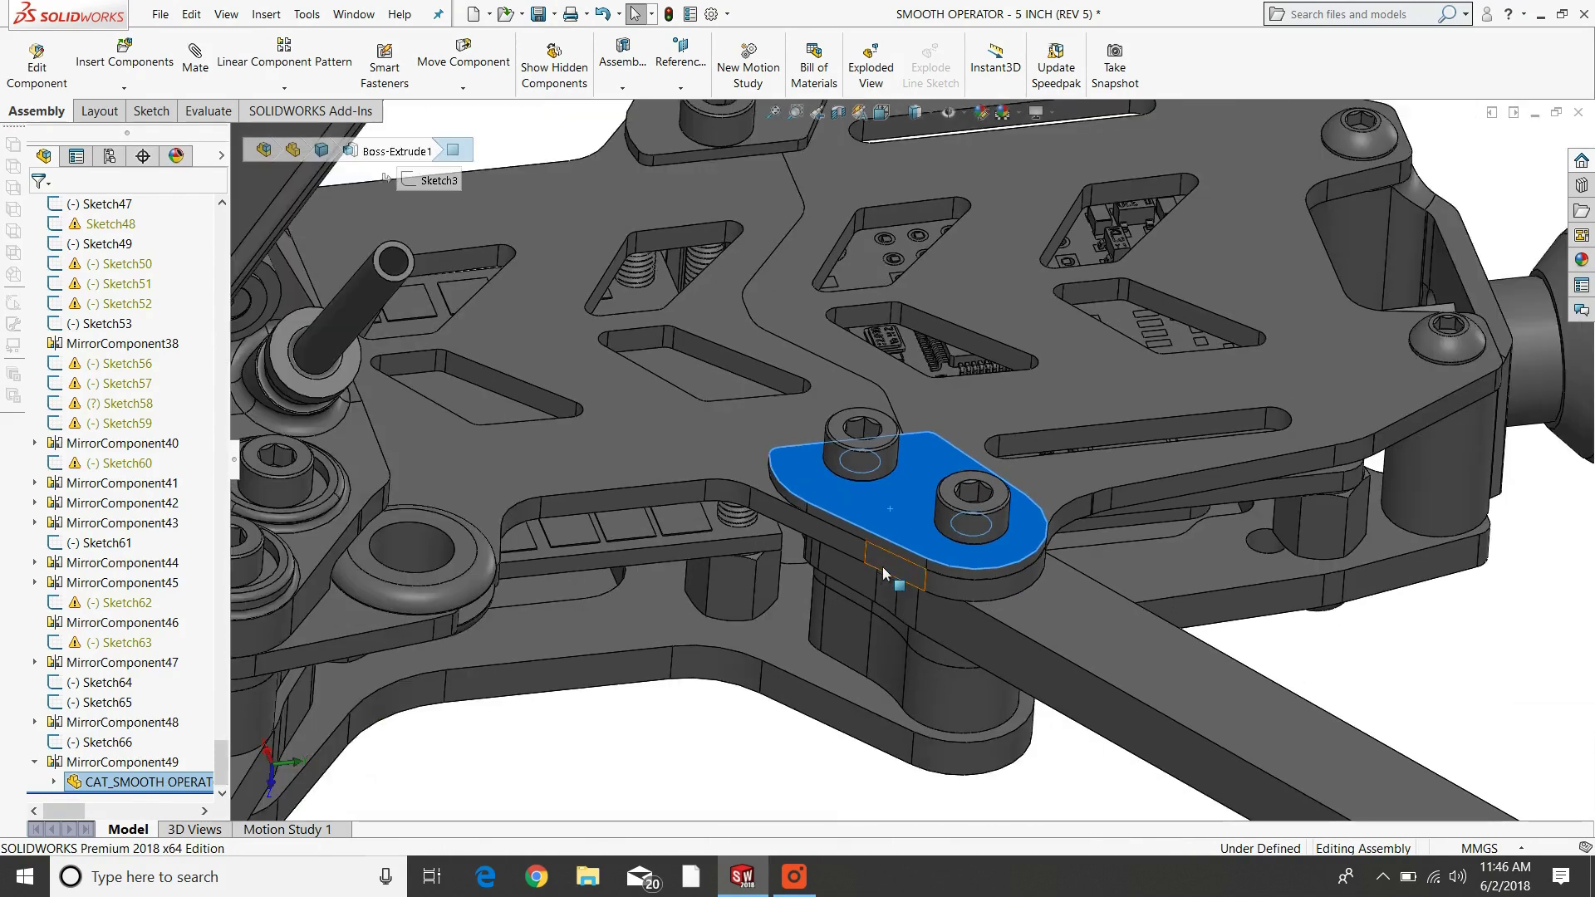
middle_click_drag(875, 626, 943, 441)
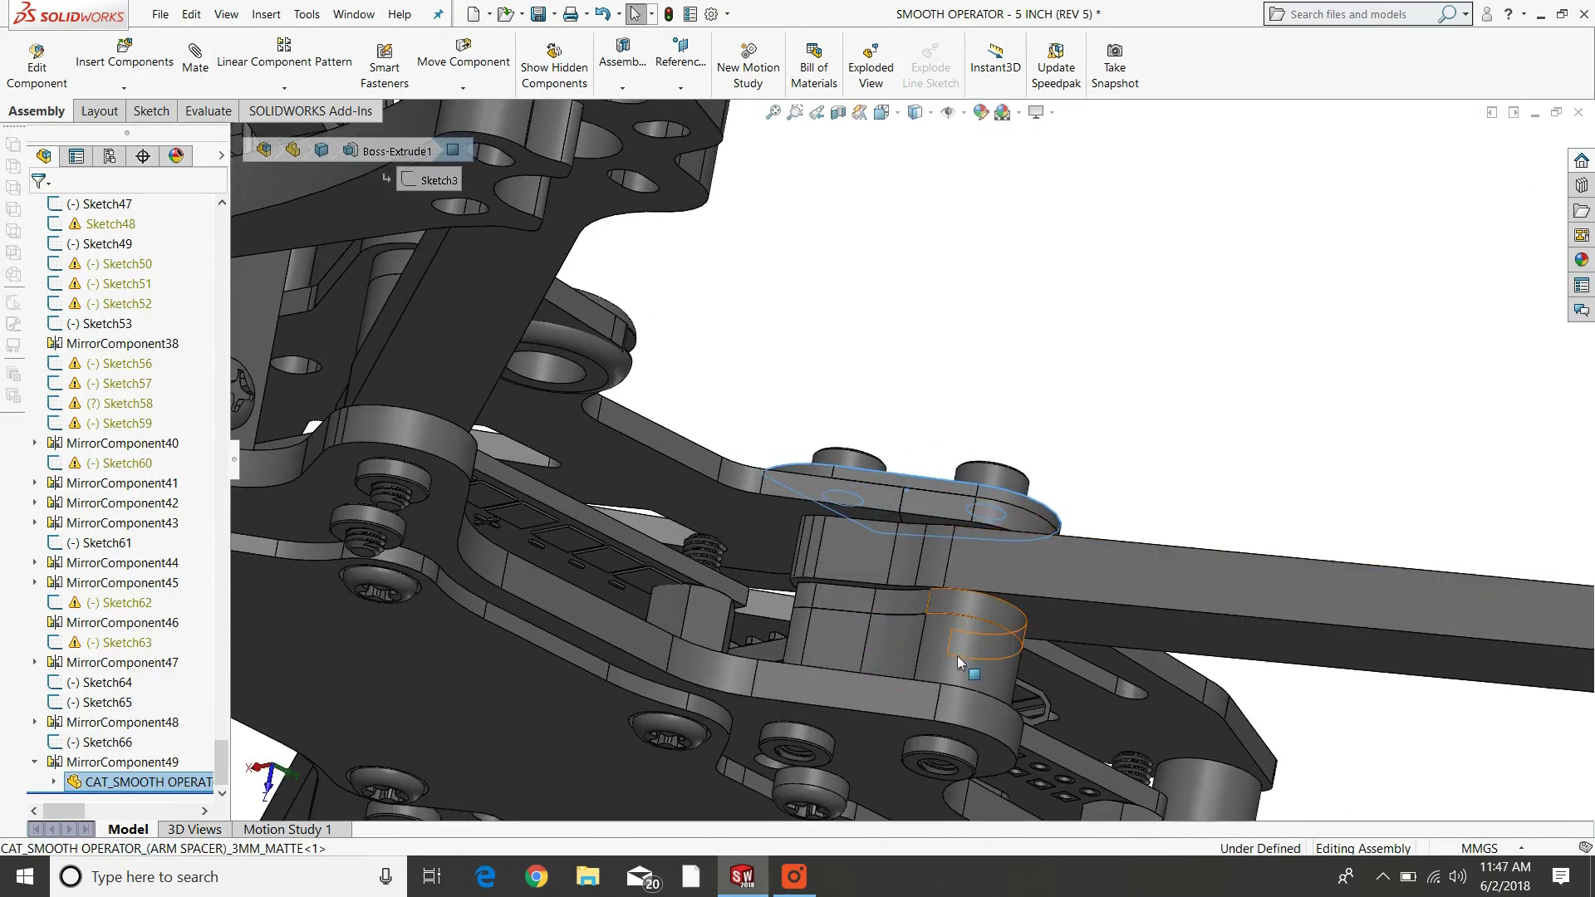
middle_click_drag(1072, 569, 922, 777)
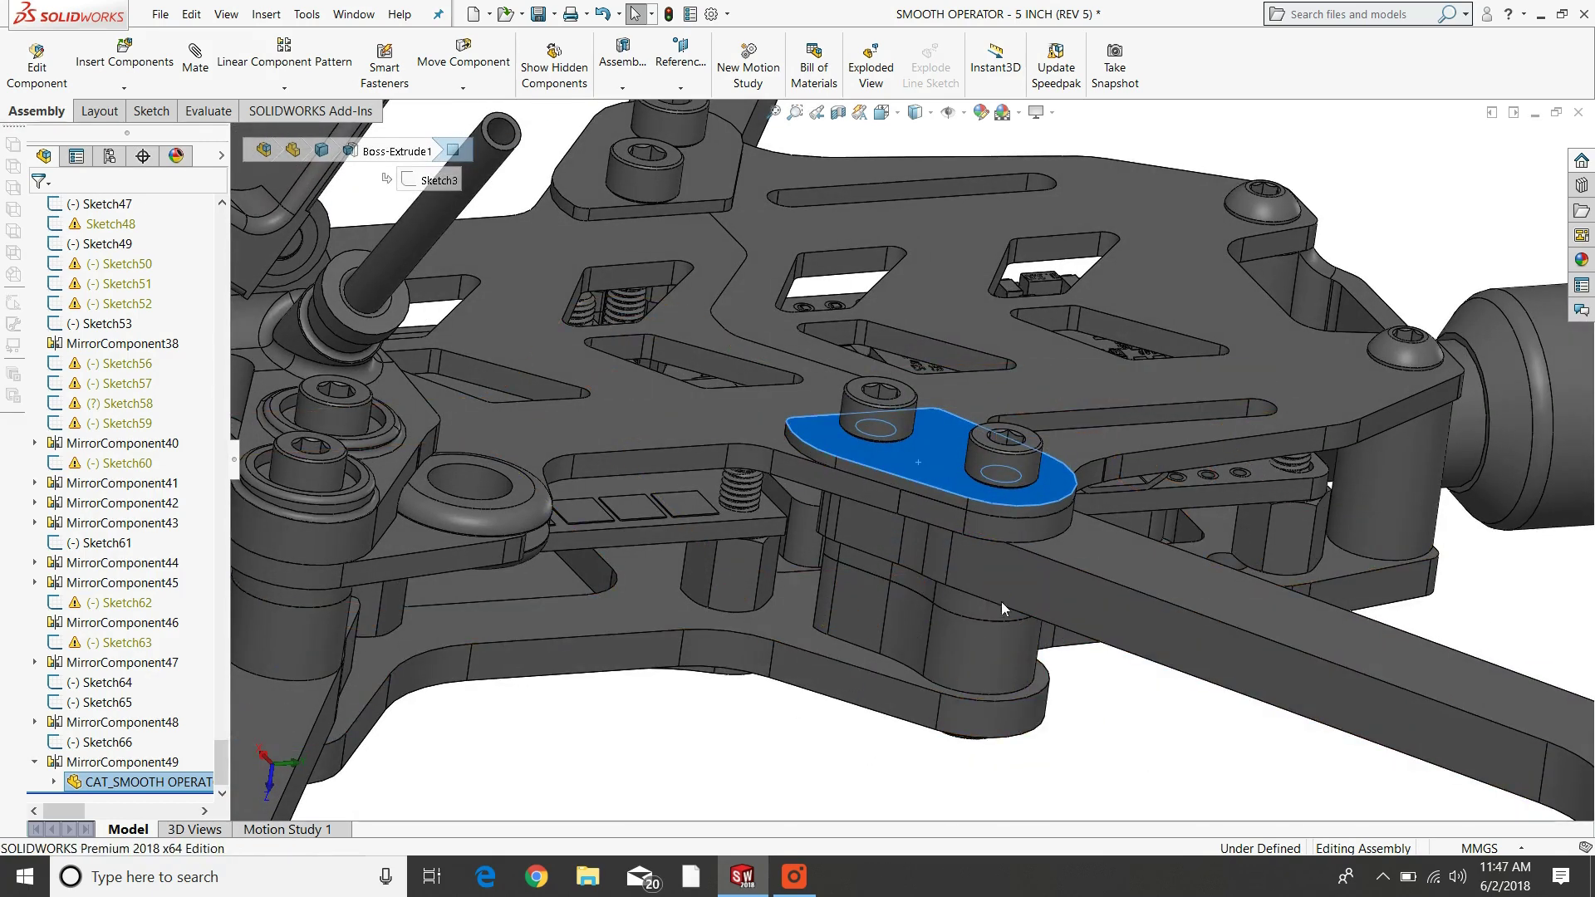
left_click(1055, 653)
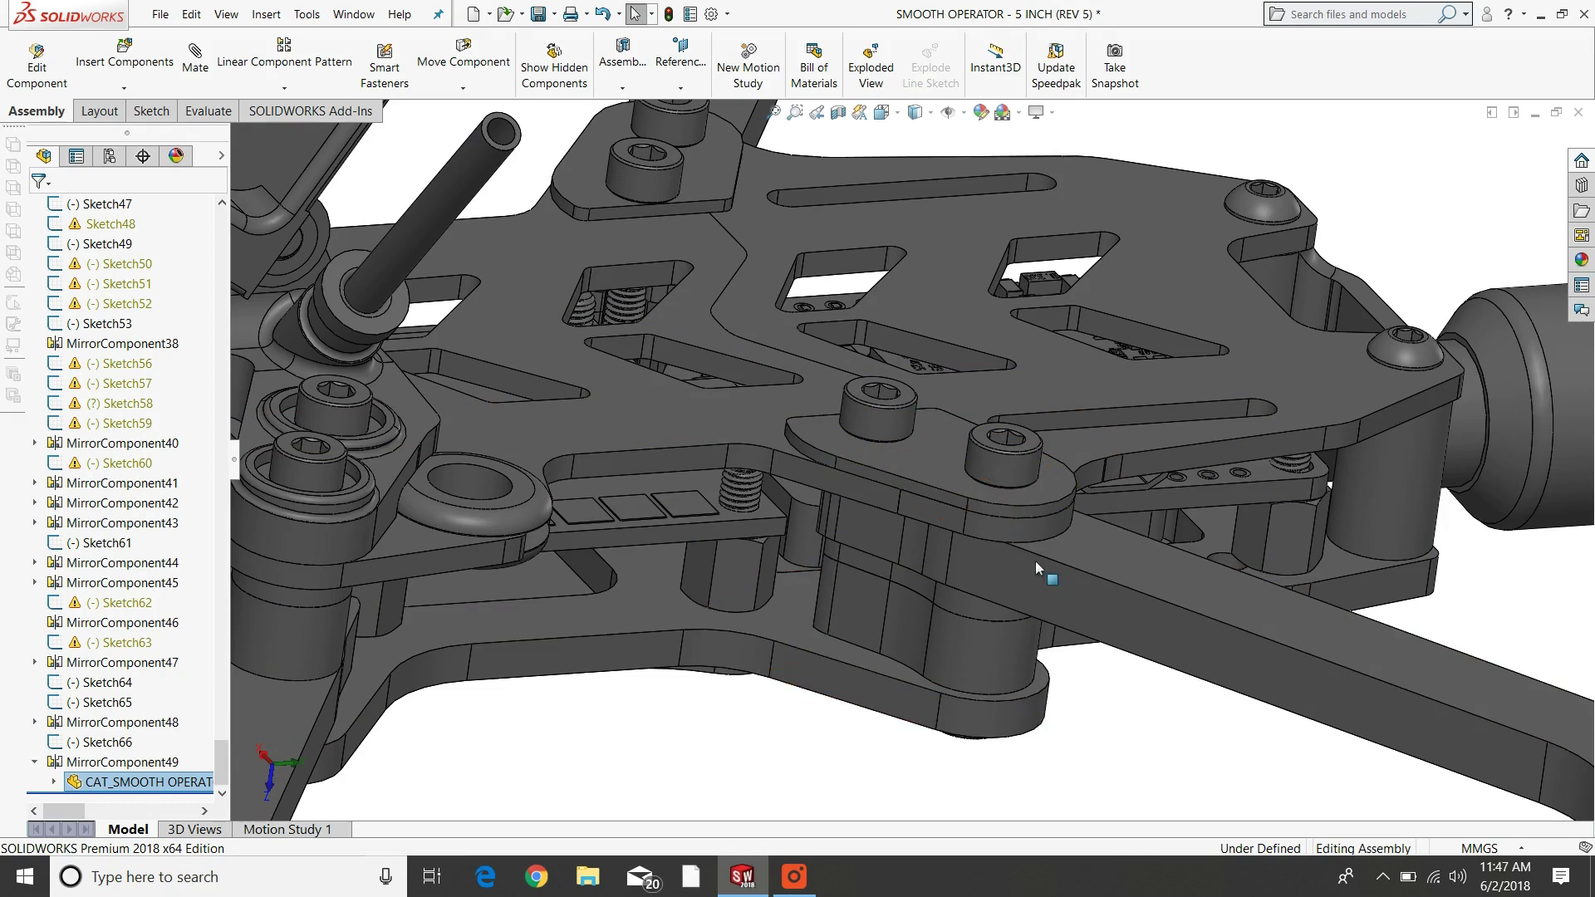
key("Escape")
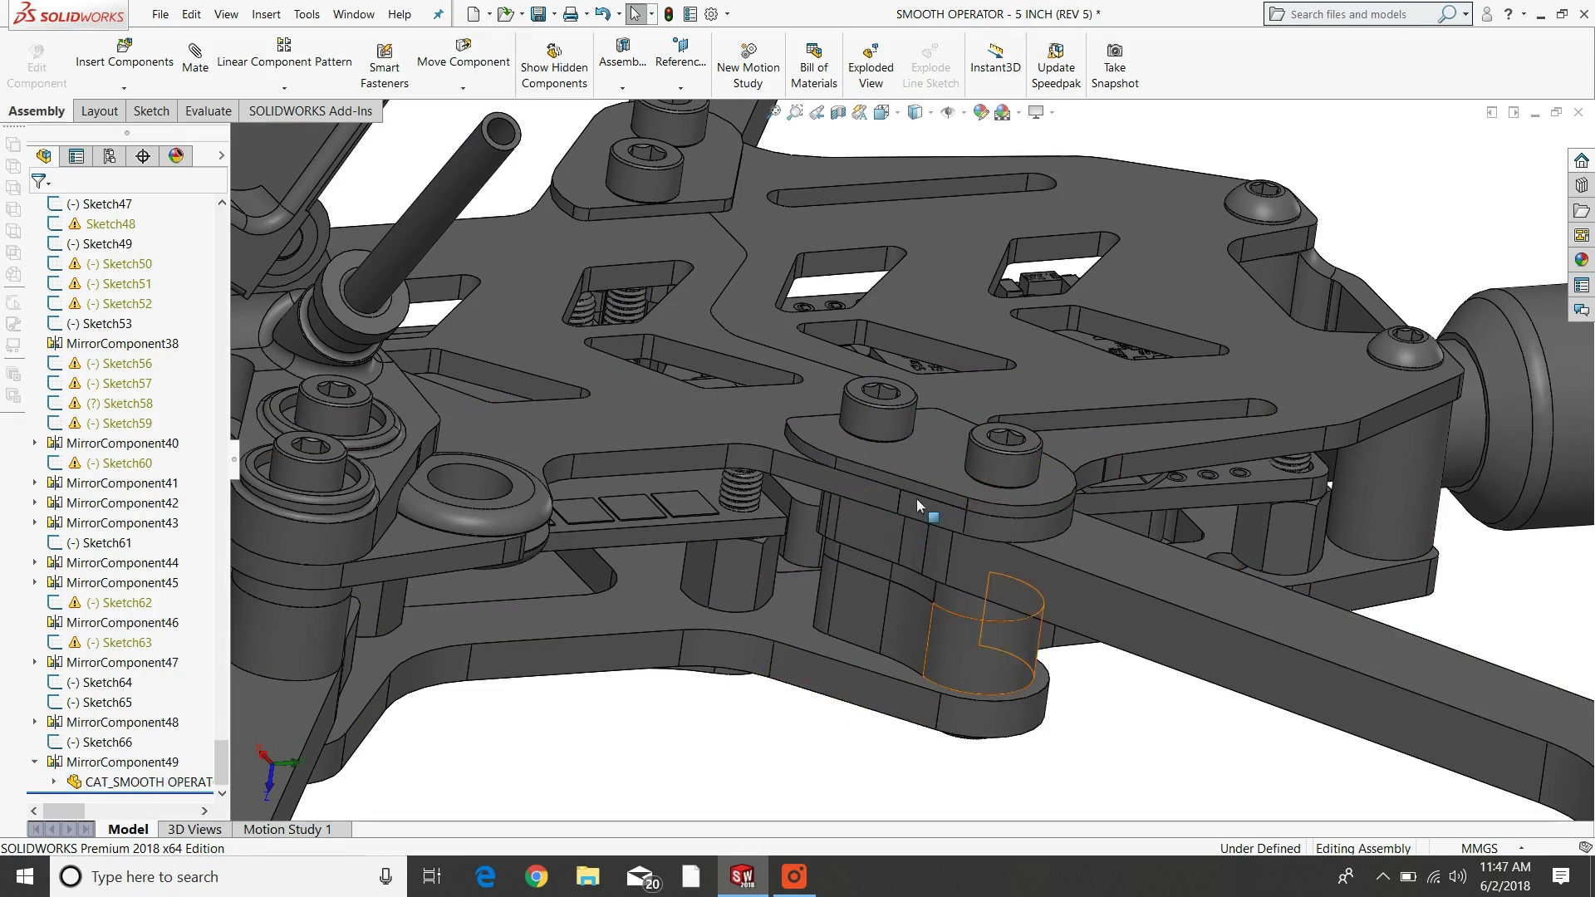
Examine the opposite rear arm joint and how the link plates bridge the front and rear top plates.
middle_click_drag(963, 541, 814, 619)
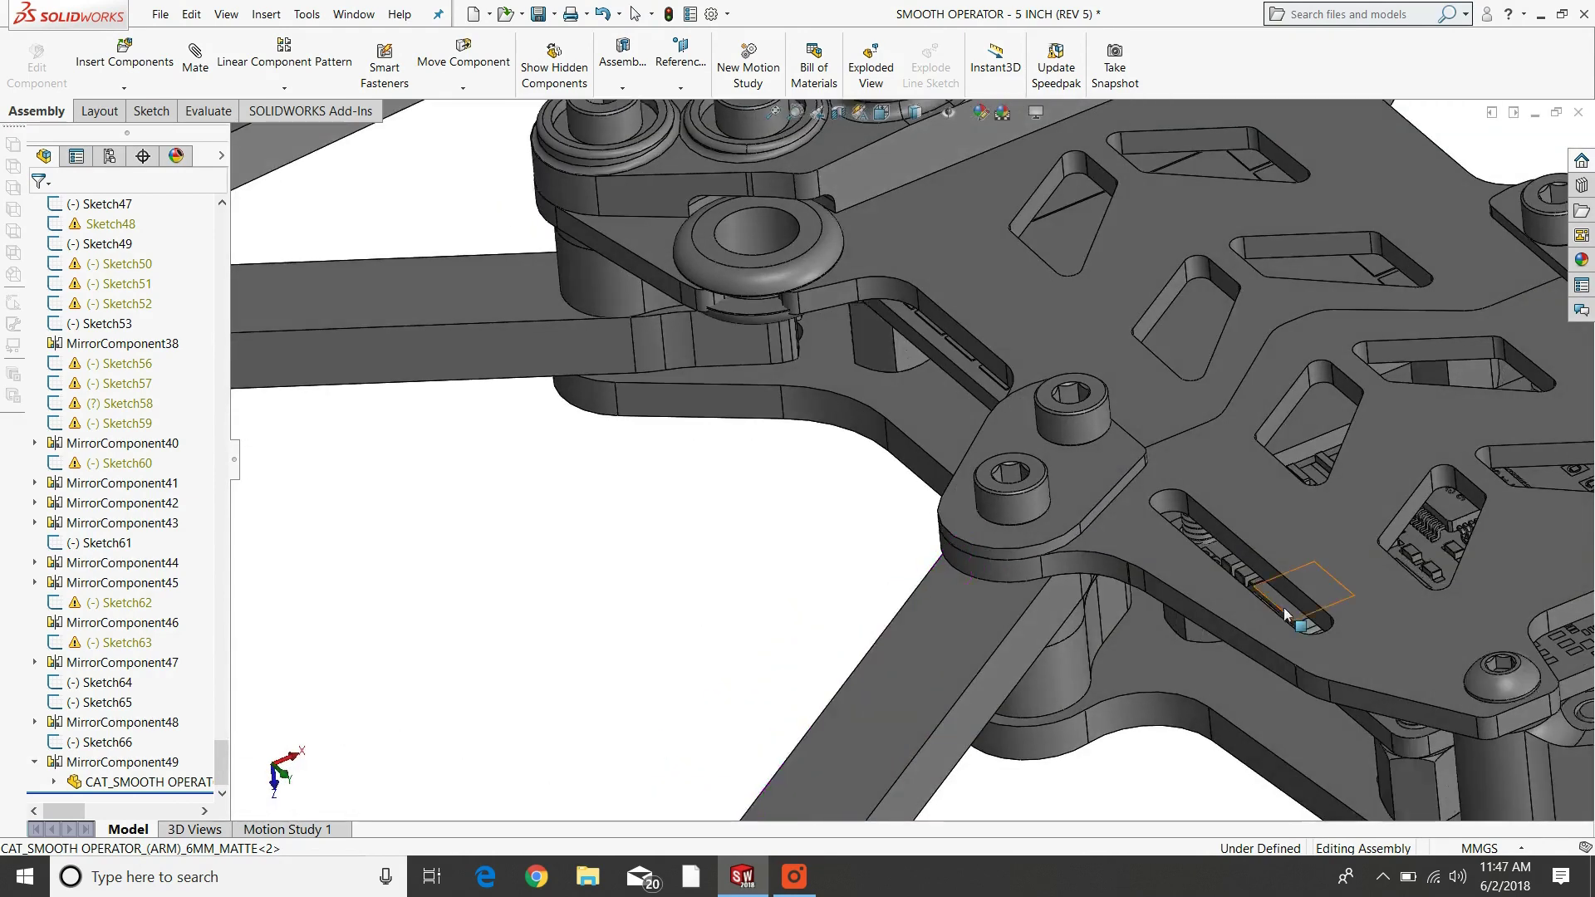
scroll(1284, 607, "up", 3)
scroll(1348, 493, "down", 8)
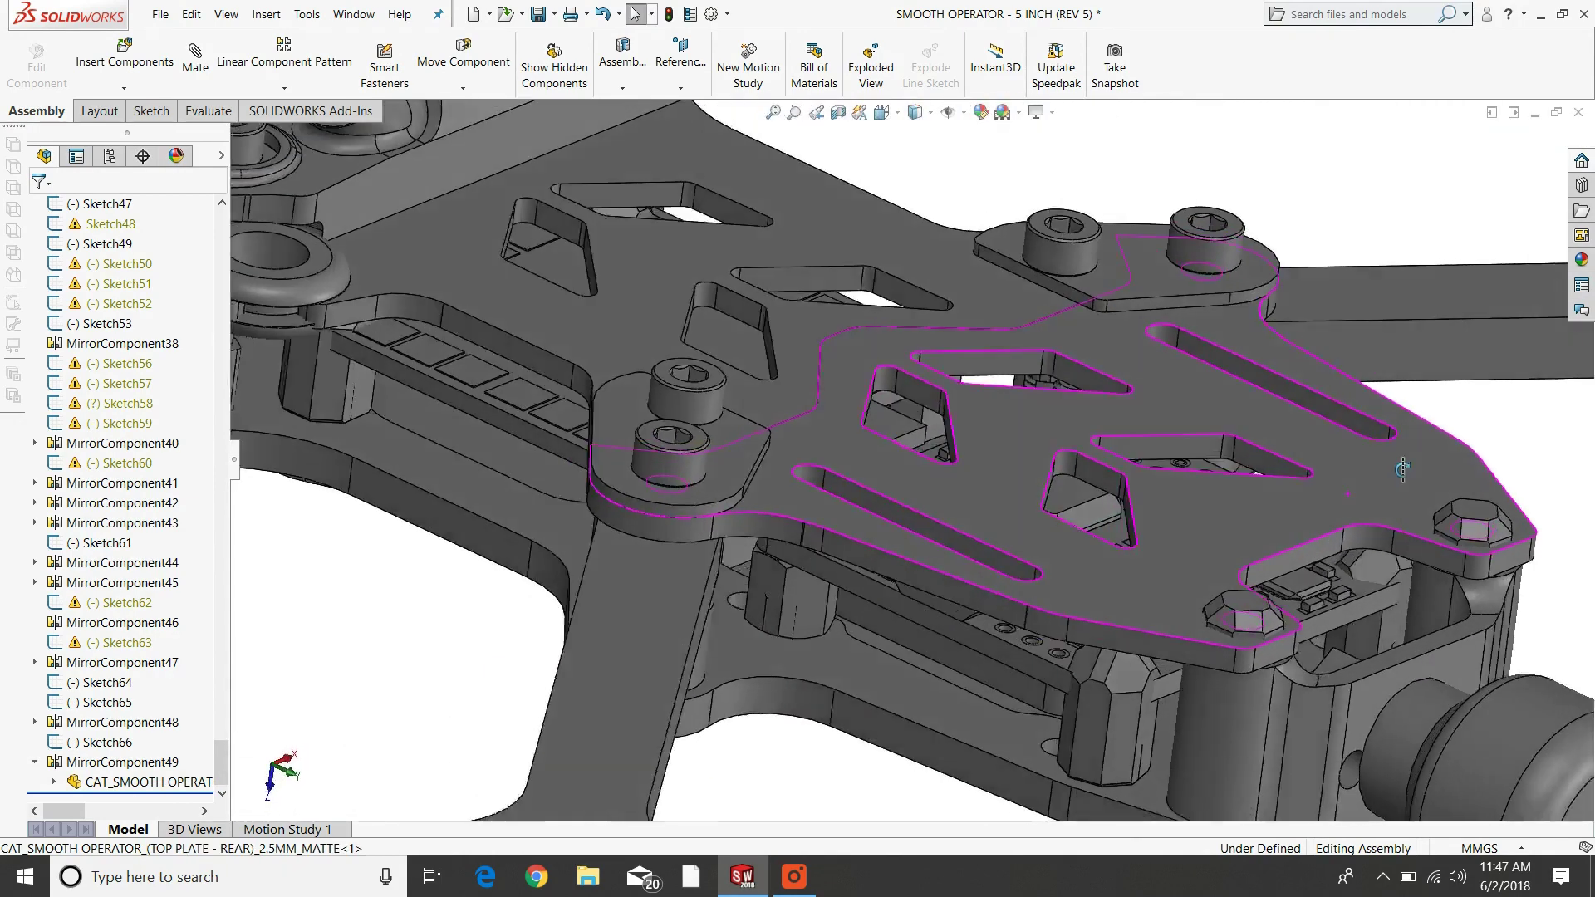
scroll(1150, 524, "up", 6)
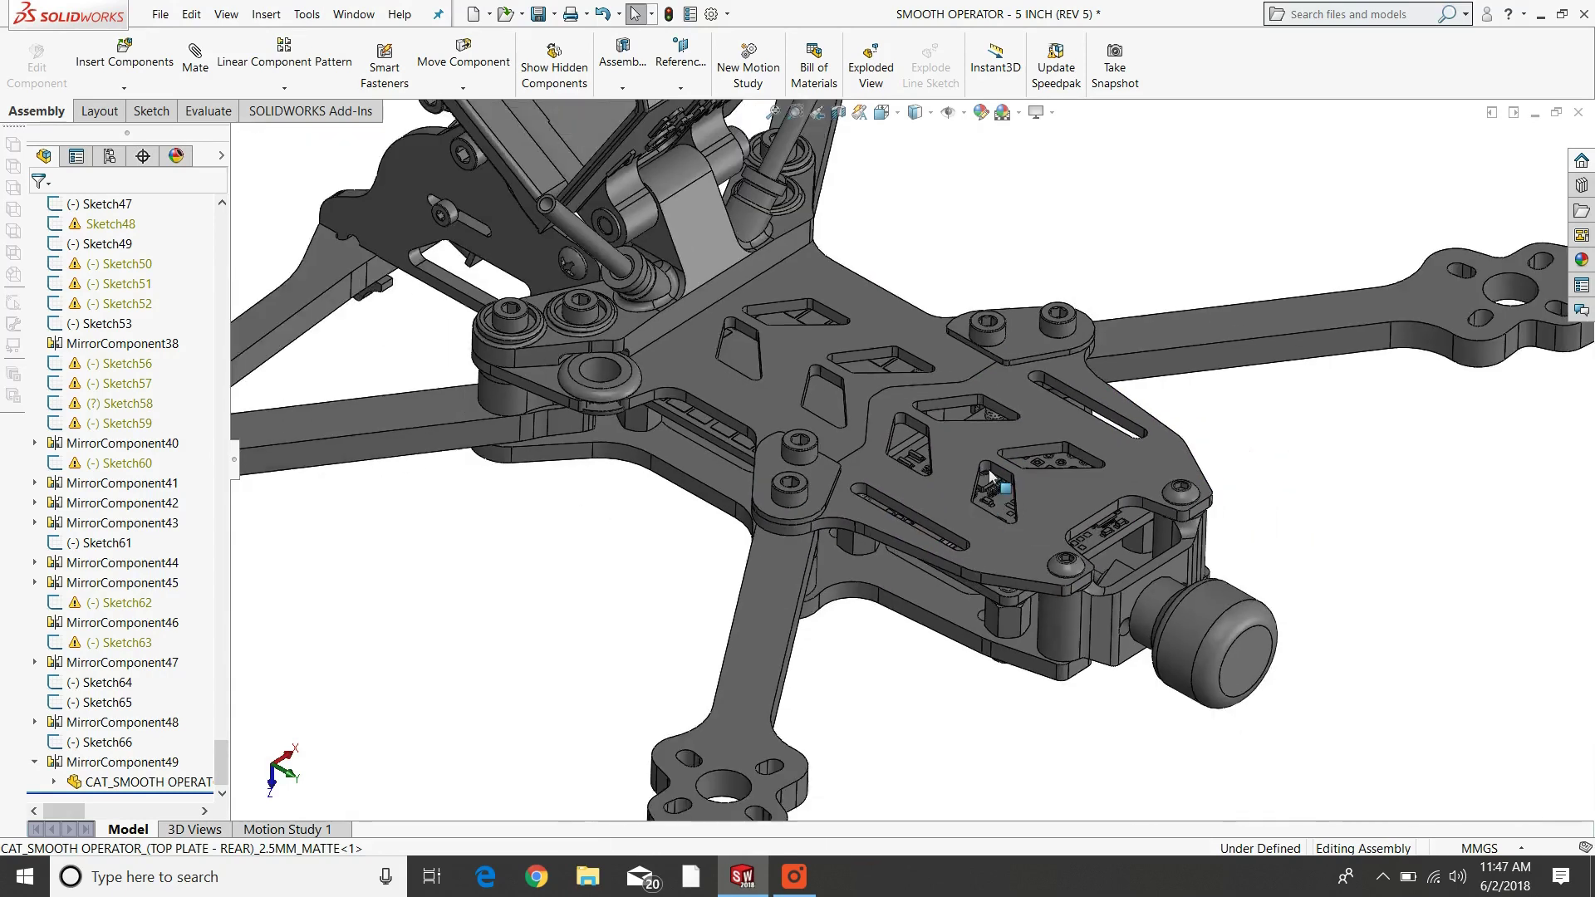
scroll(901, 474, "down", 3)
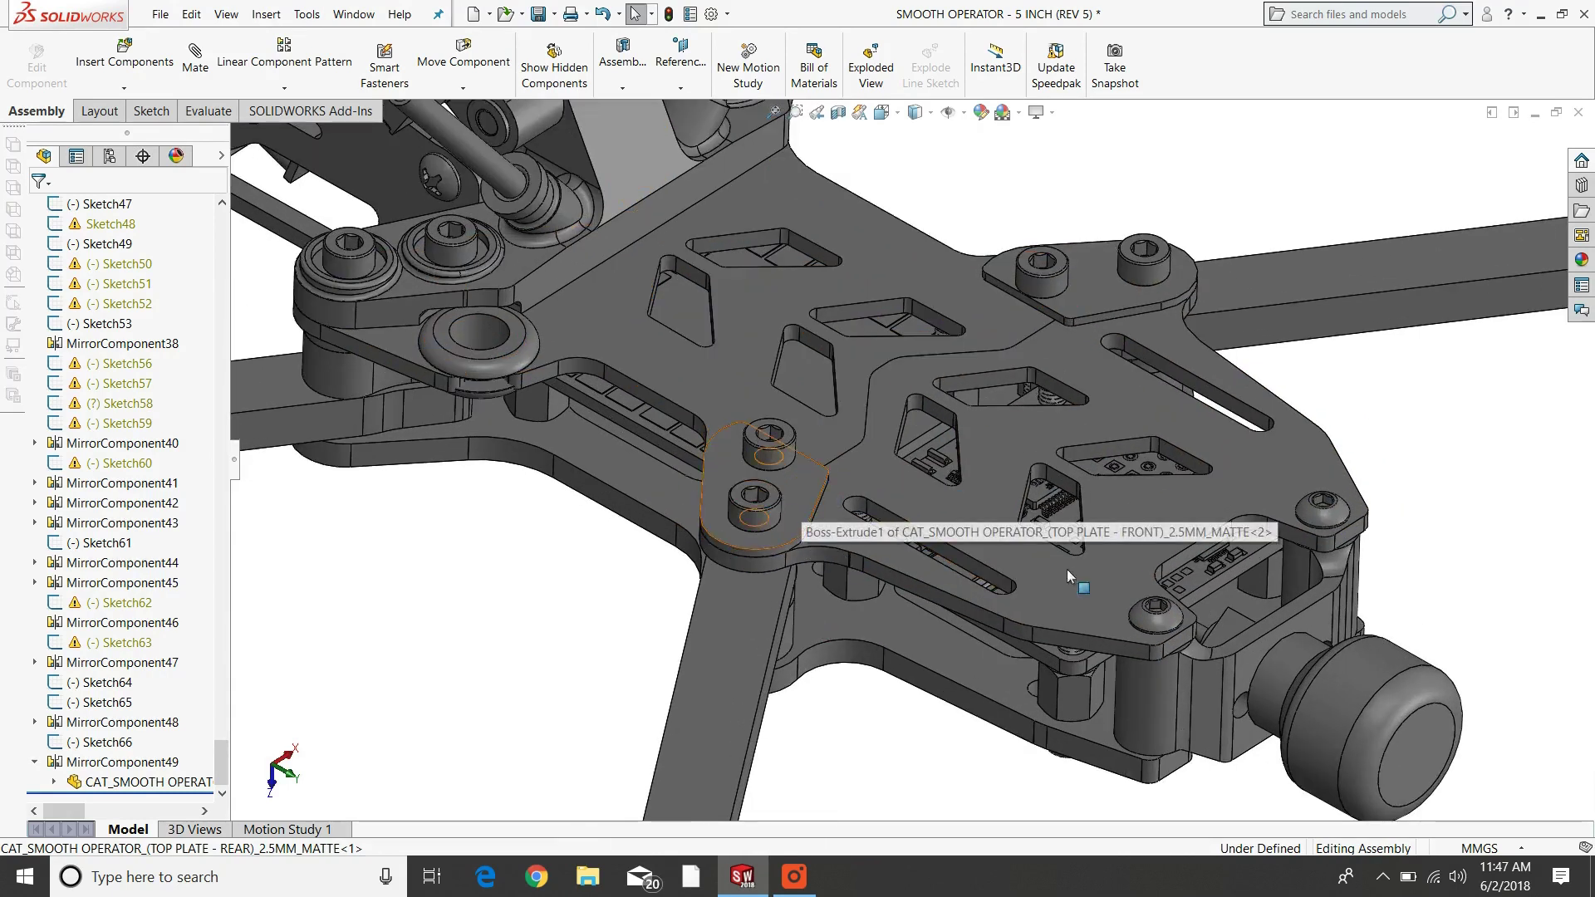
left_click(1074, 342)
left_click(864, 727)
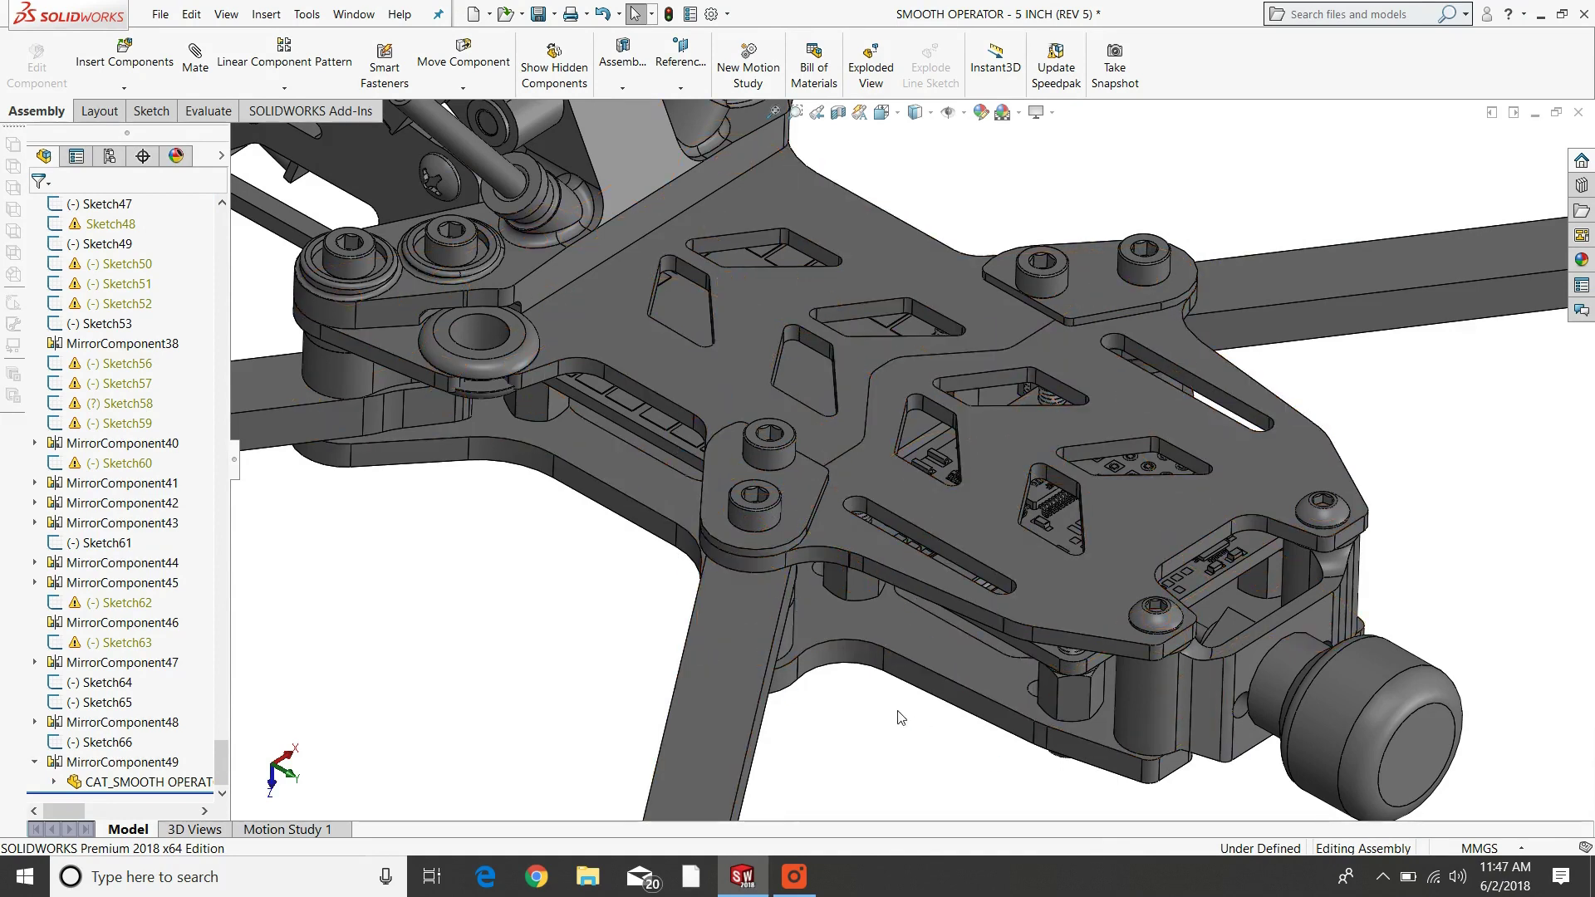
Examine the frame from both sides, including the arm mounts and the electronics between the top and bottom plates.
scroll(902, 717, "up", 2)
middle_click_drag(864, 625, 610, 428)
scroll(595, 445, "down", 2)
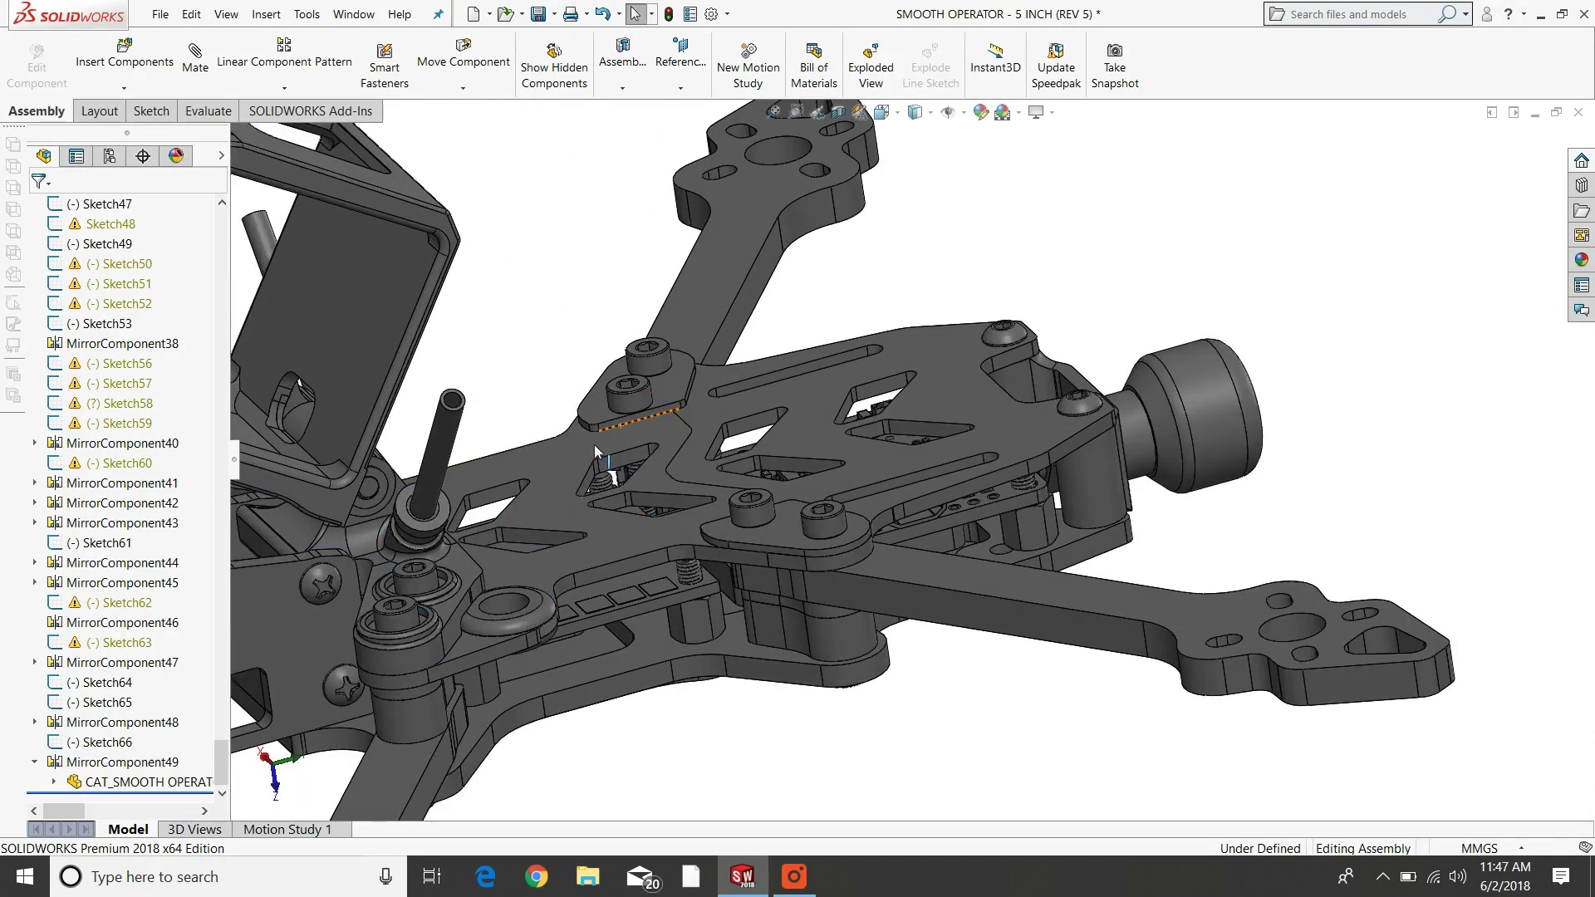
scroll(615, 506, "up", 3)
scroll(618, 499, "down", 3)
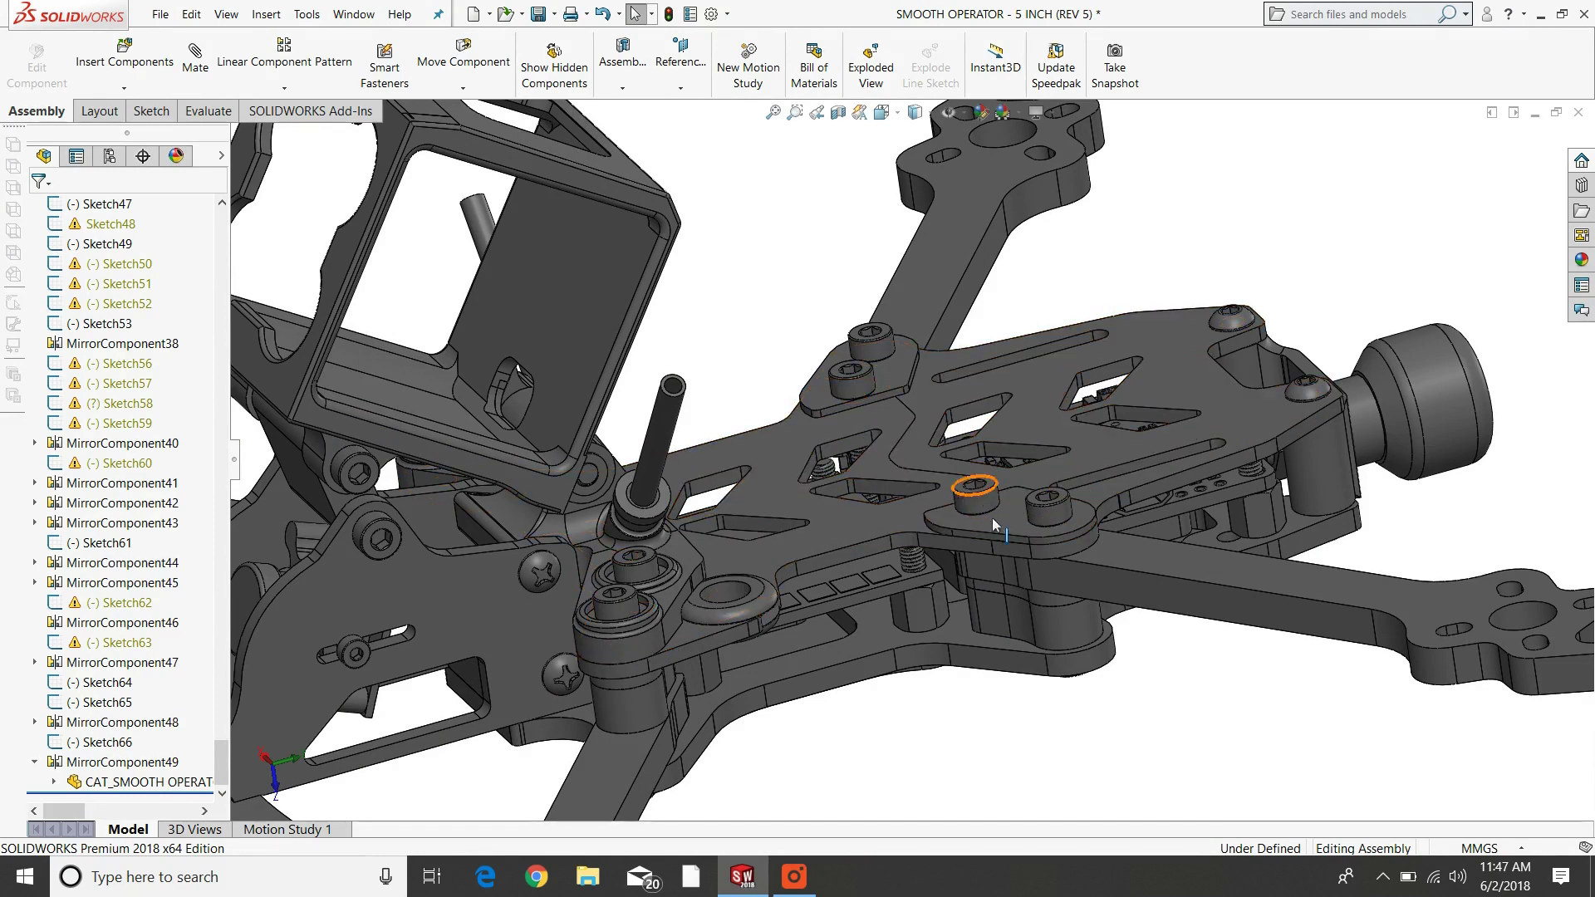
scroll(1119, 480, "down", 3)
middle_click_drag(1118, 480, 1032, 541)
scroll(1132, 570, "up", 4)
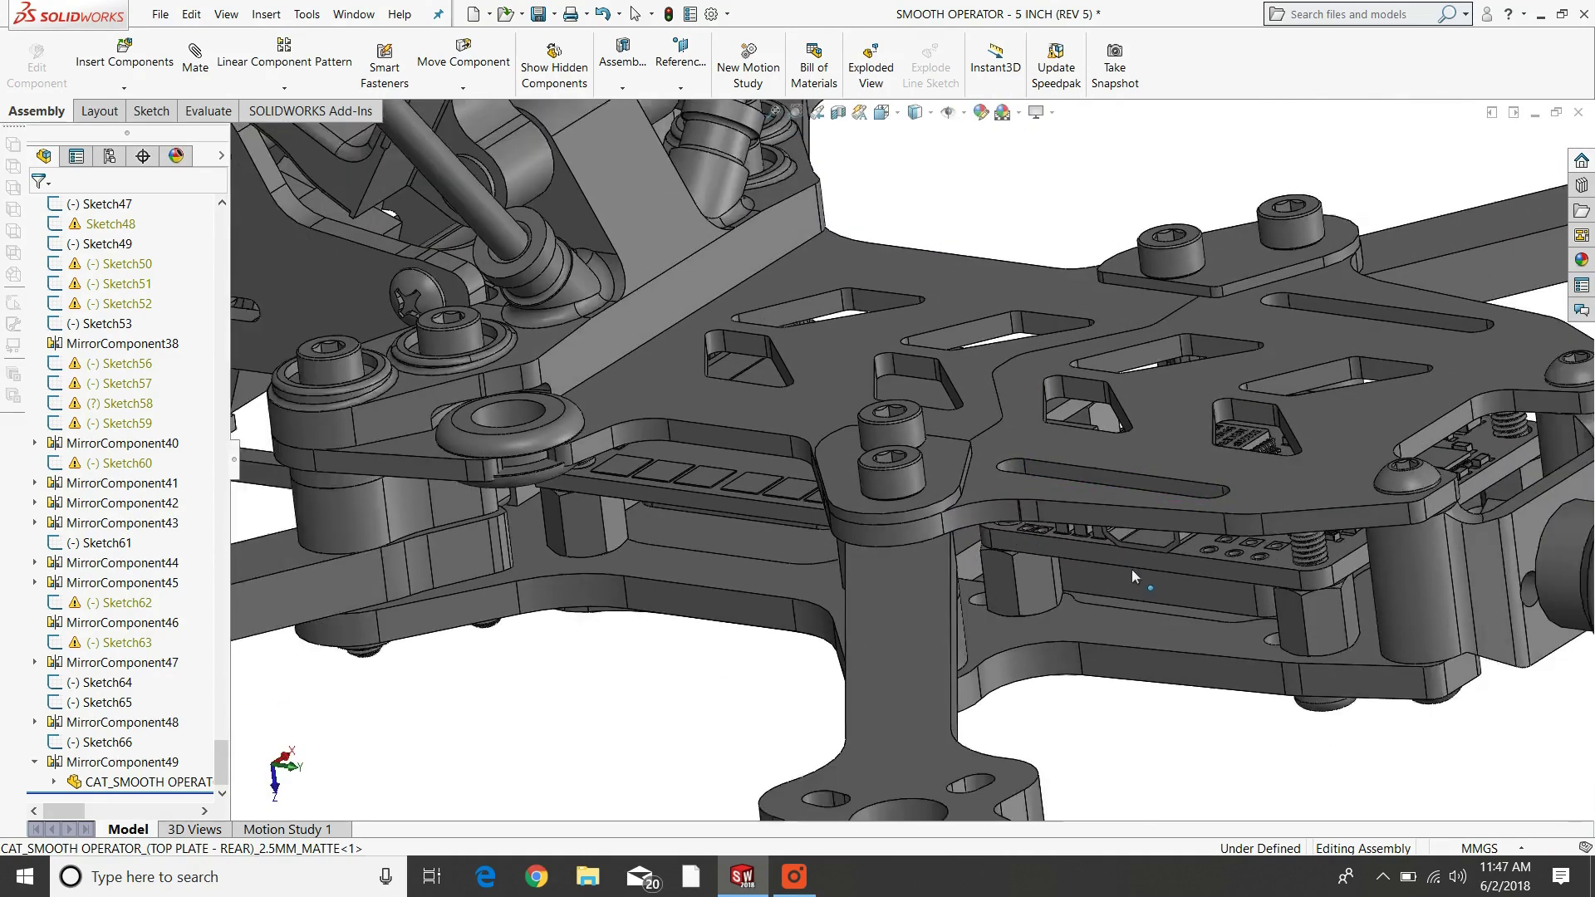
scroll(907, 446, "down", 6)
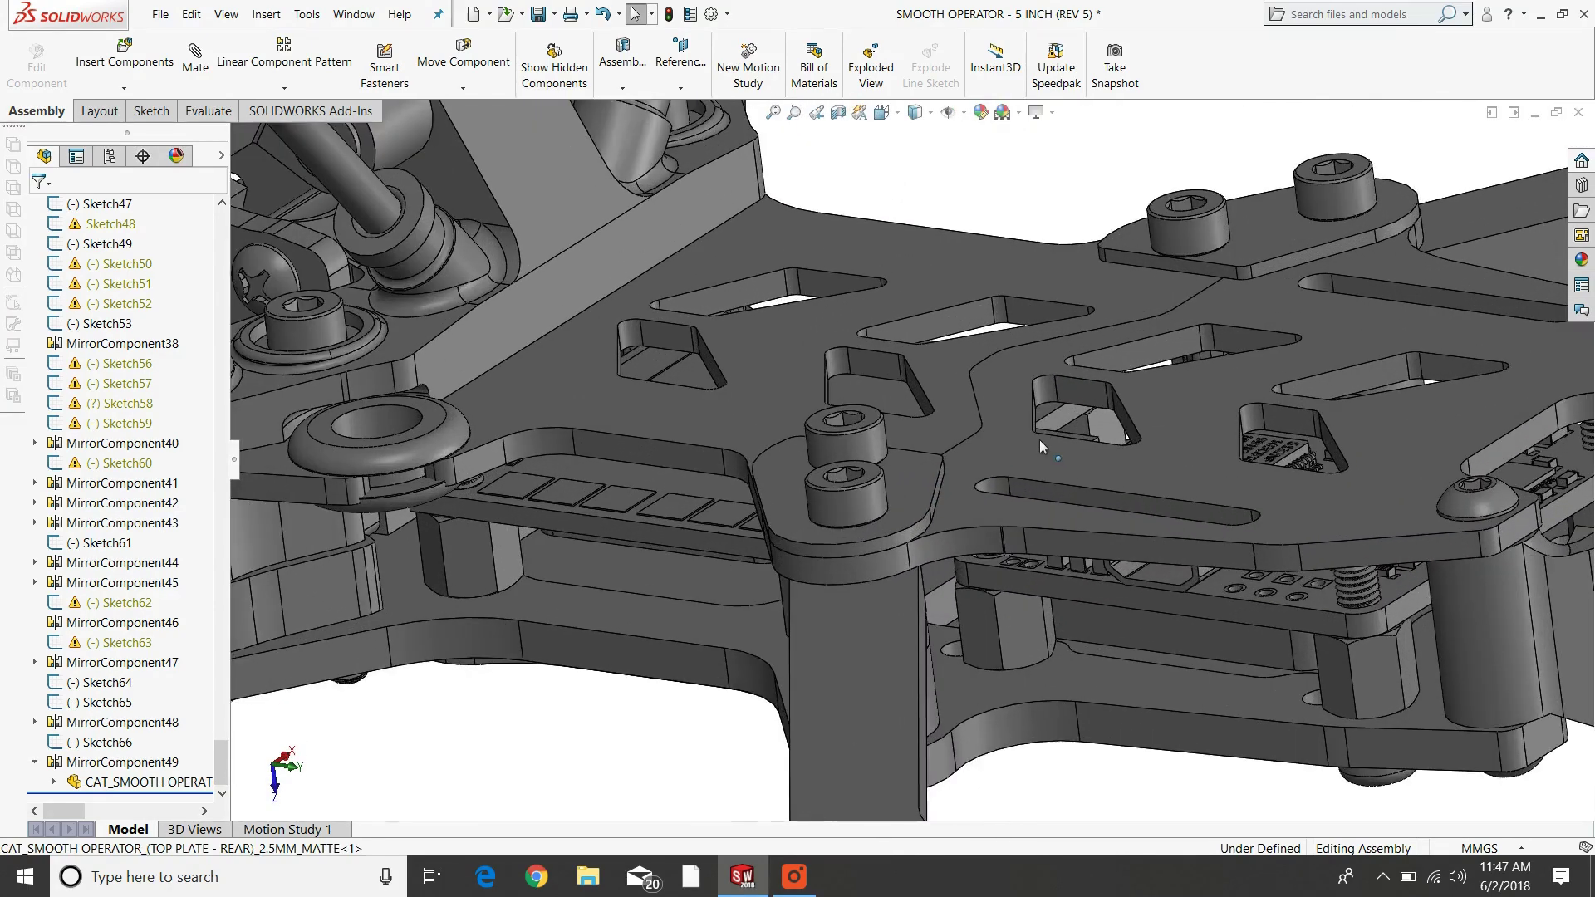
scroll(1017, 465, "up", 6)
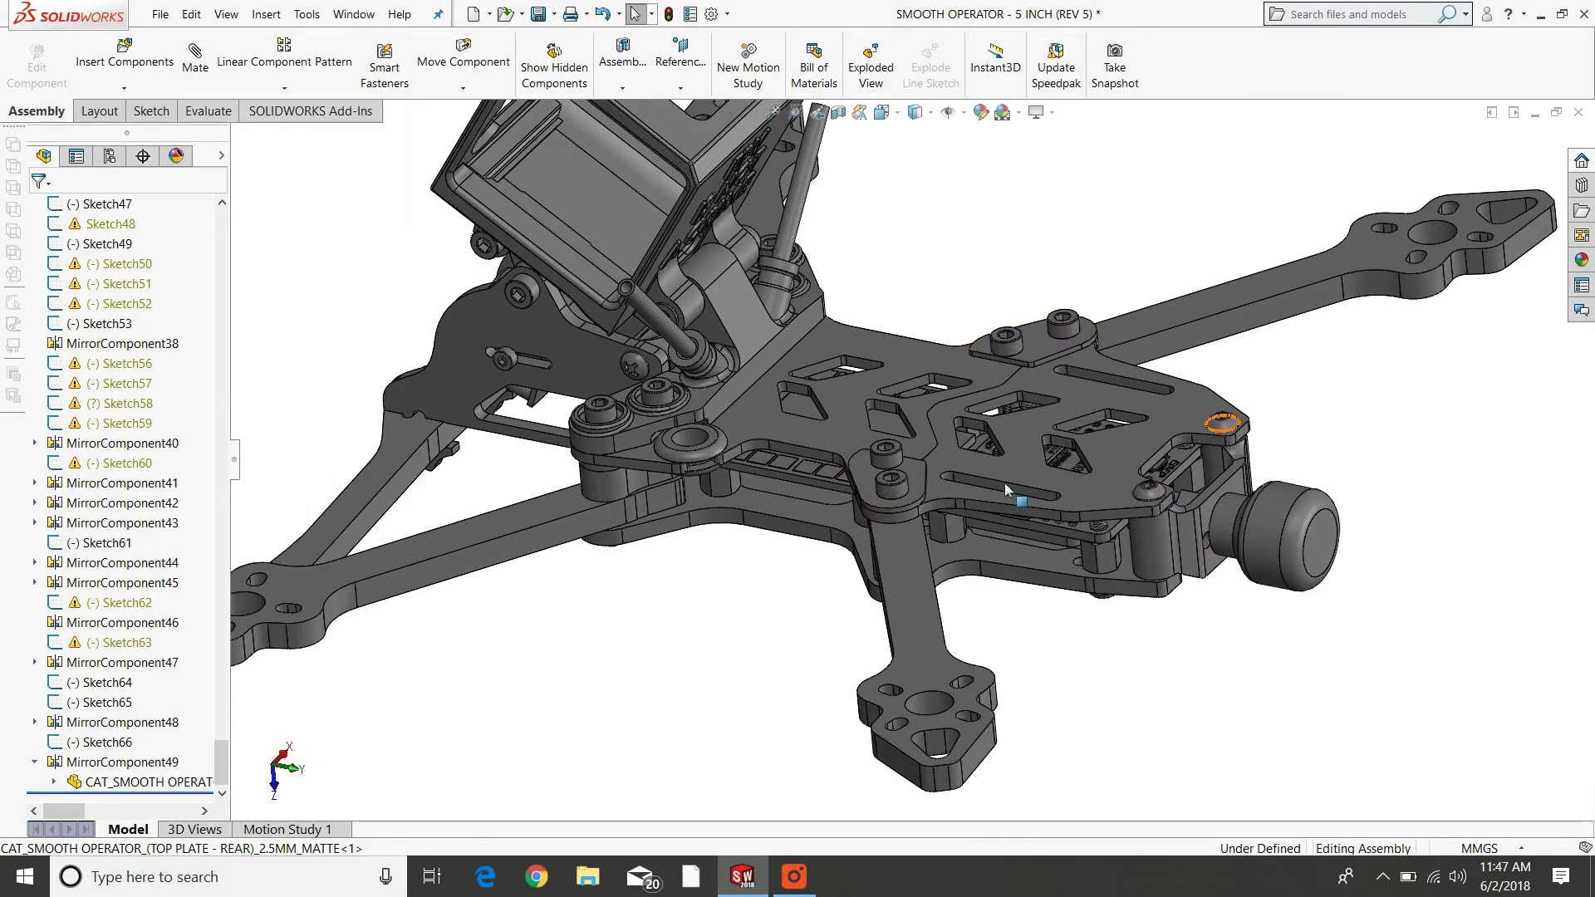
Hide both link plates above the rear arms, and hide the rear top plate.
left_click(912, 486)
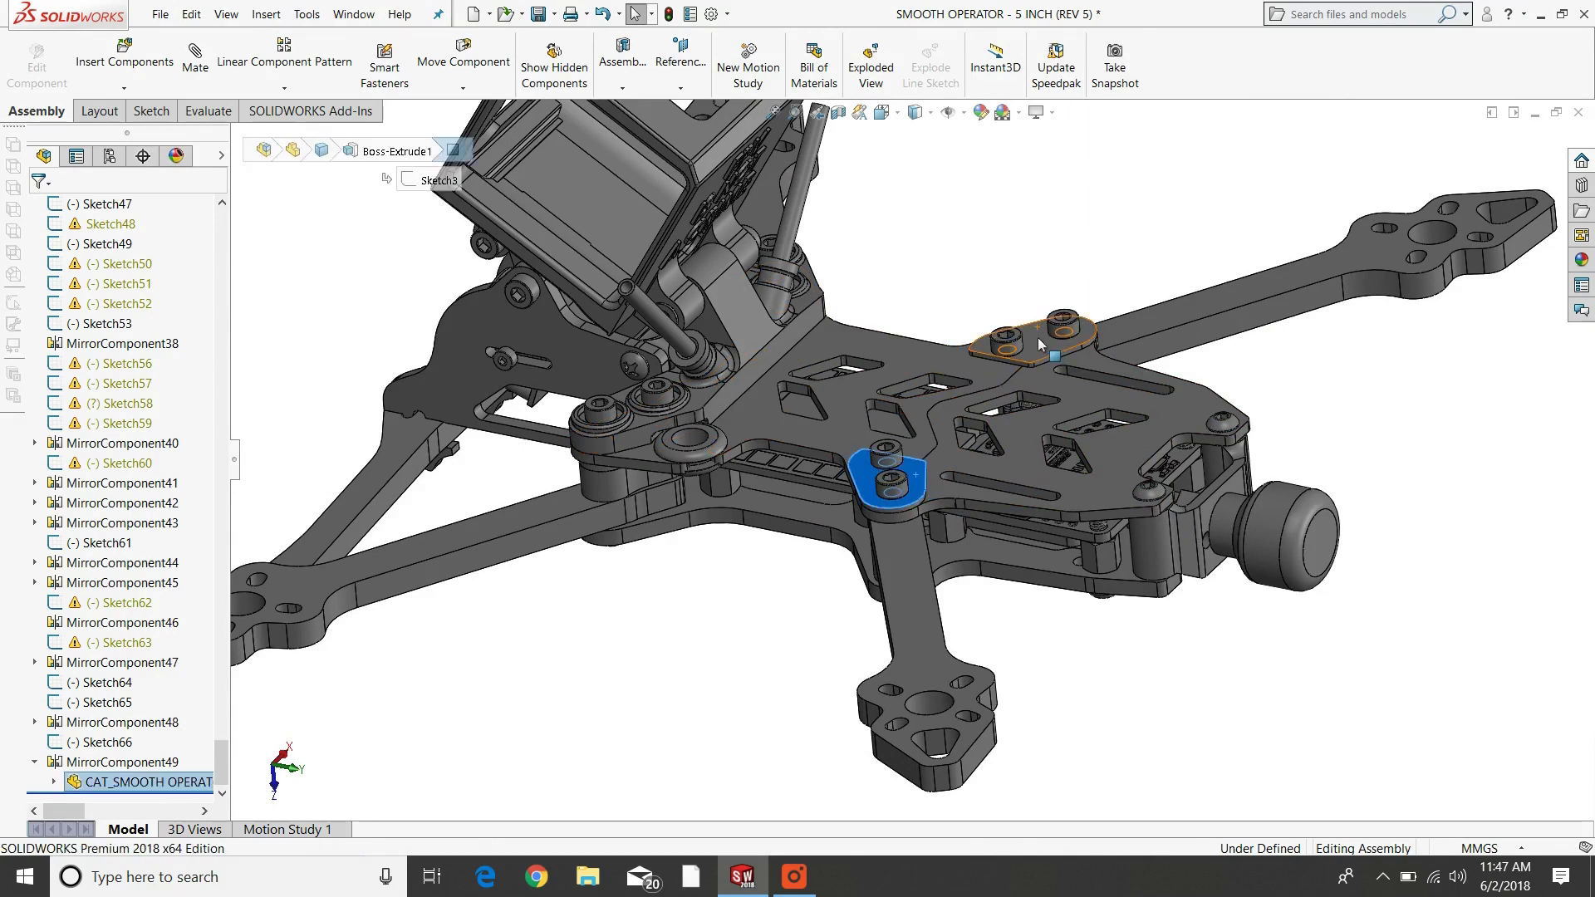
left_click(1038, 337, "ctrl")
right_click(1038, 335)
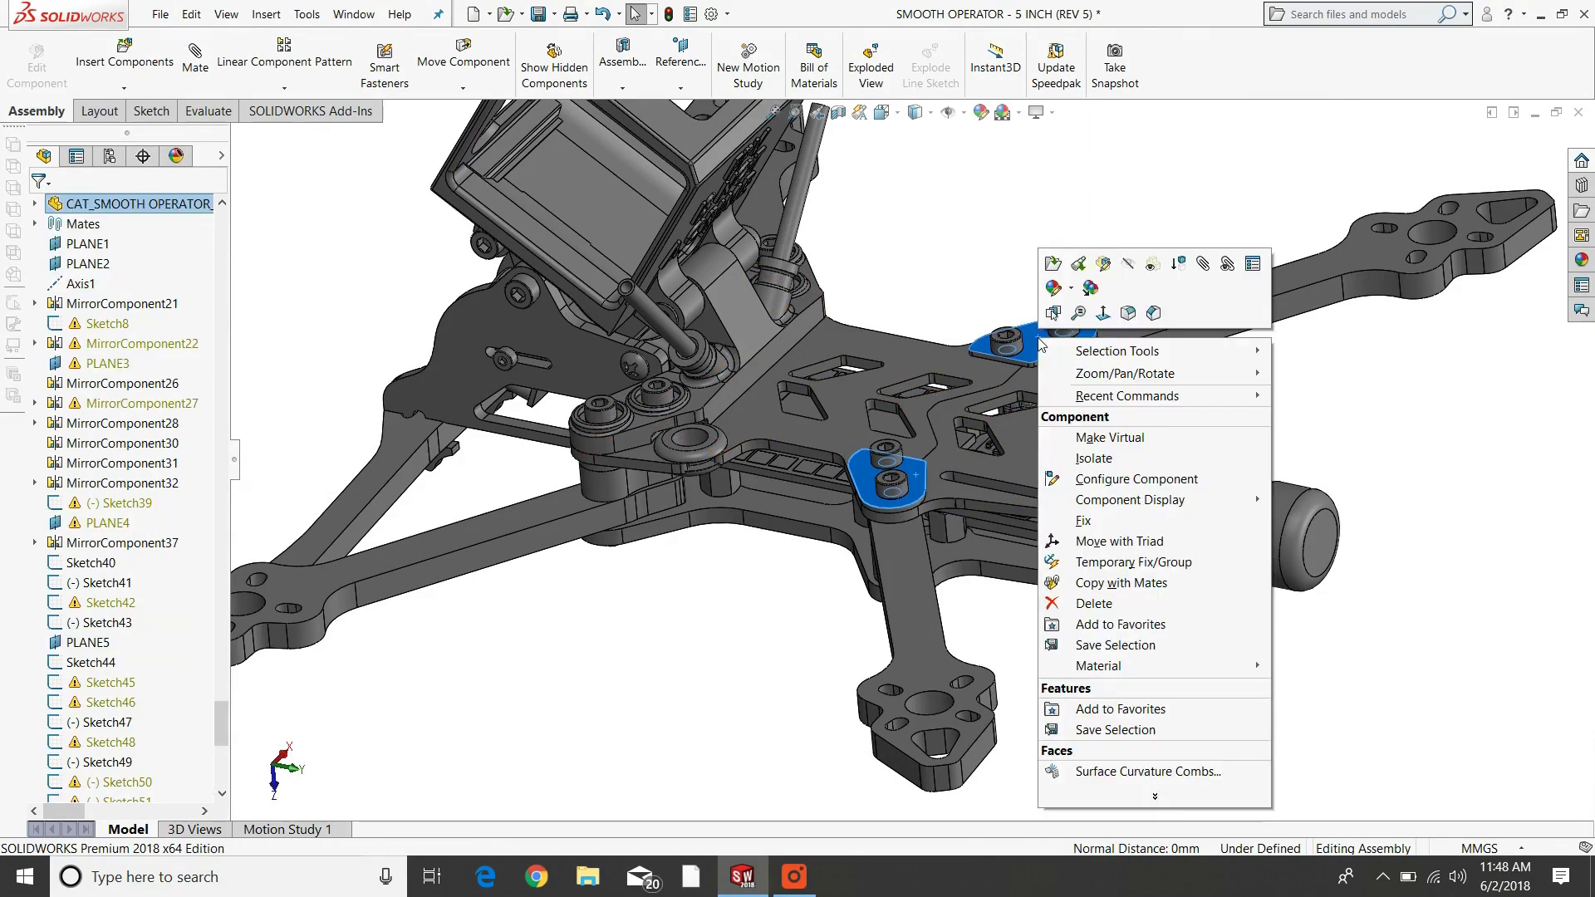
left_click(1127, 267)
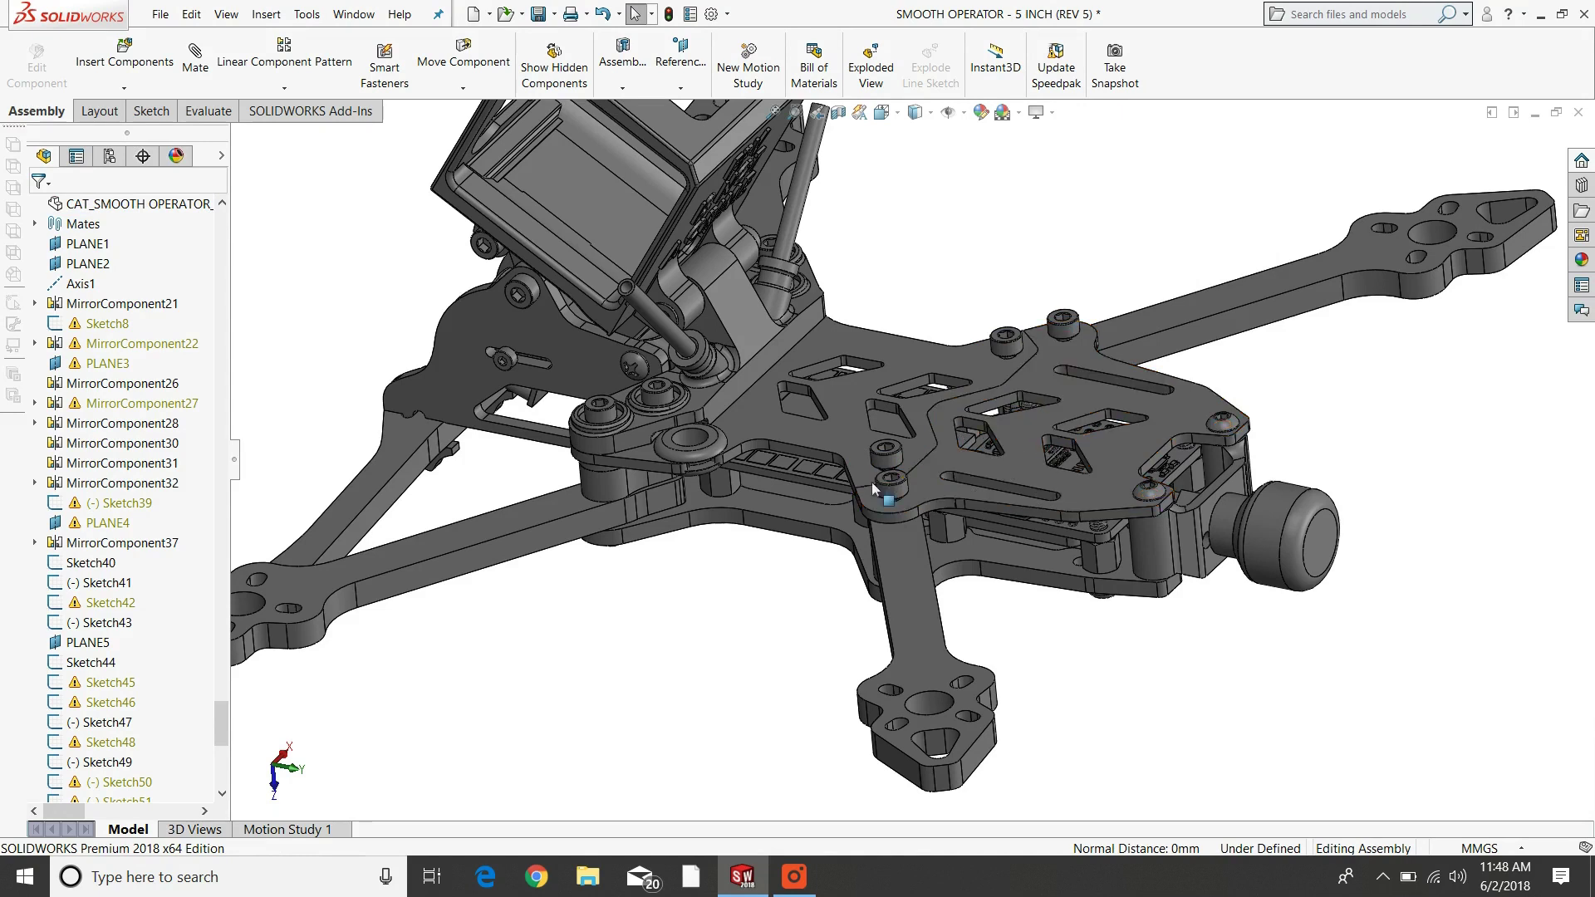
left_click(1023, 437)
right_click(1024, 437)
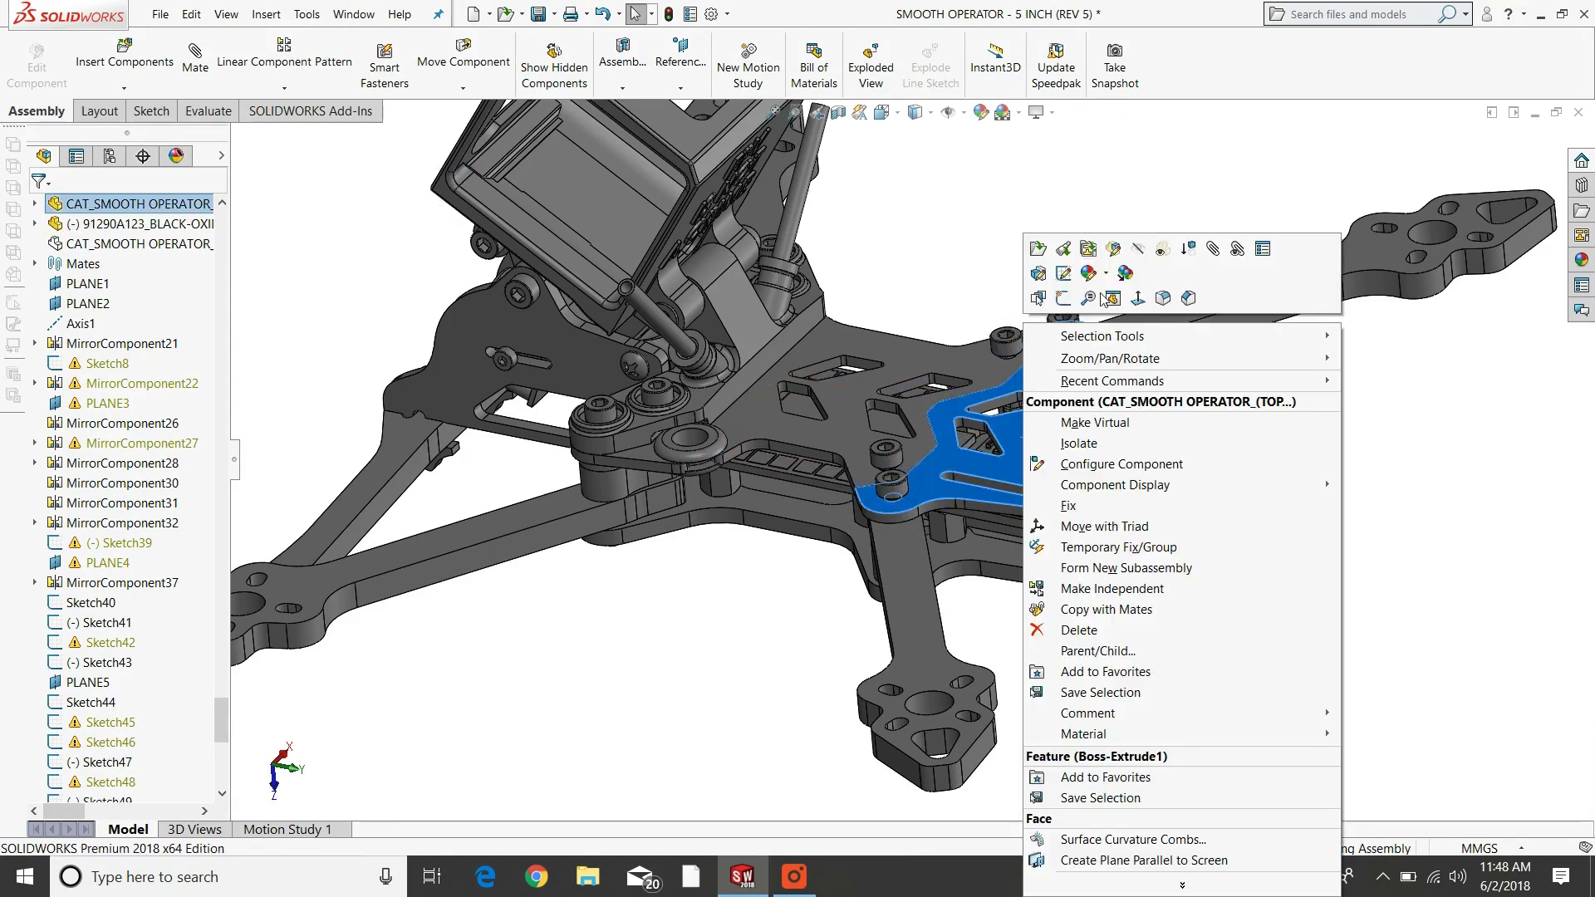
left_click(1142, 264)
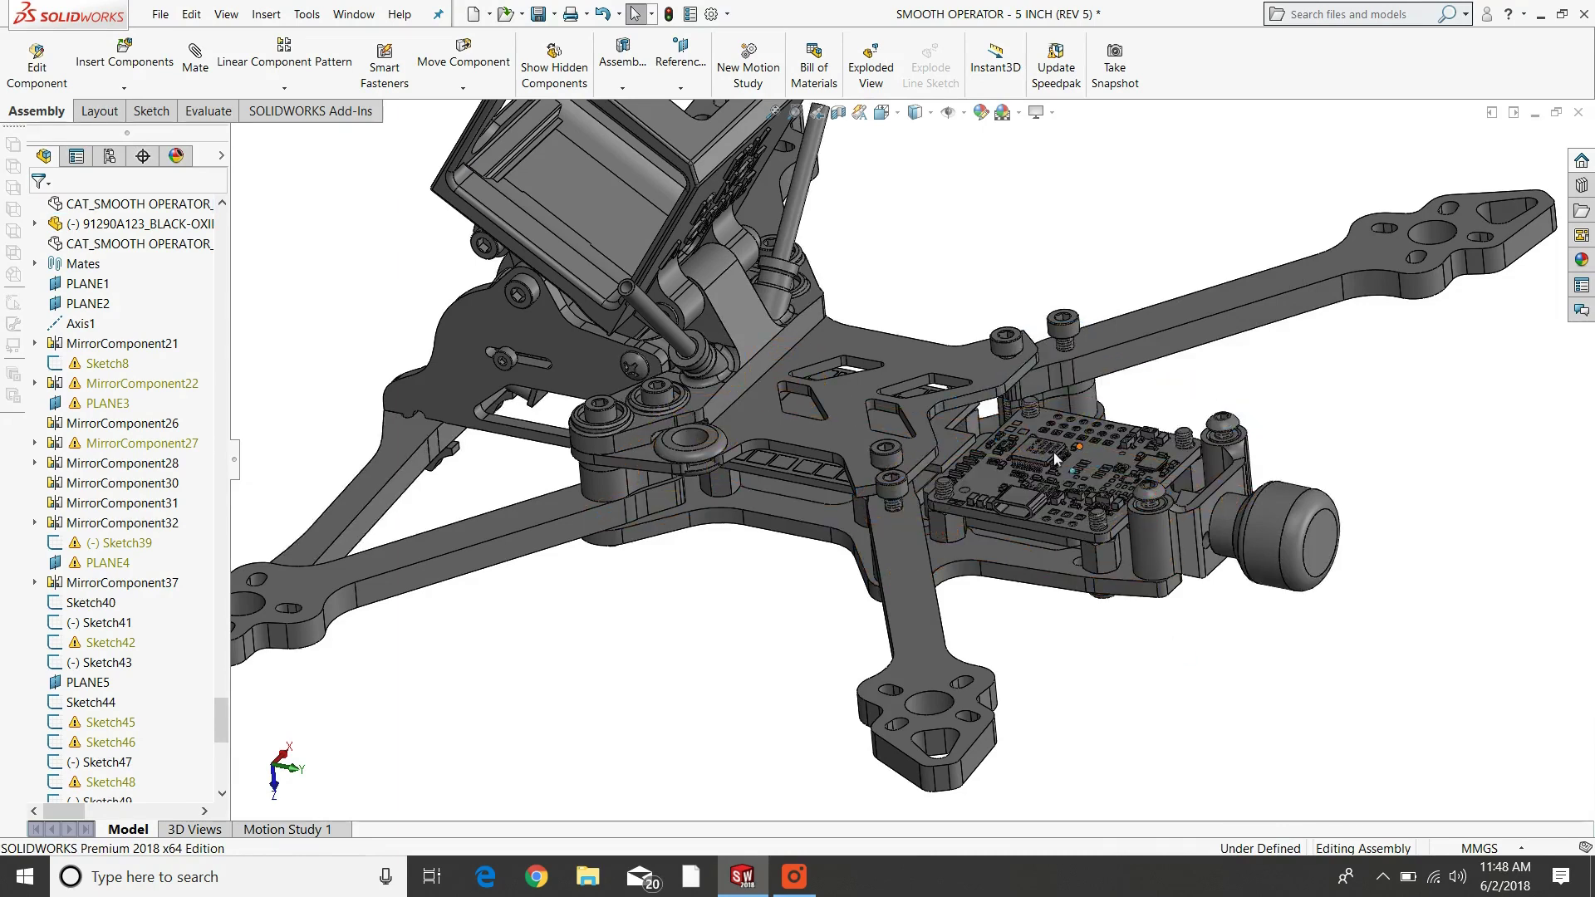
Examine the exposed Naze32 Acro flight controller board and its standoffs at the rear of the frame.
scroll(1049, 451, "down", 6)
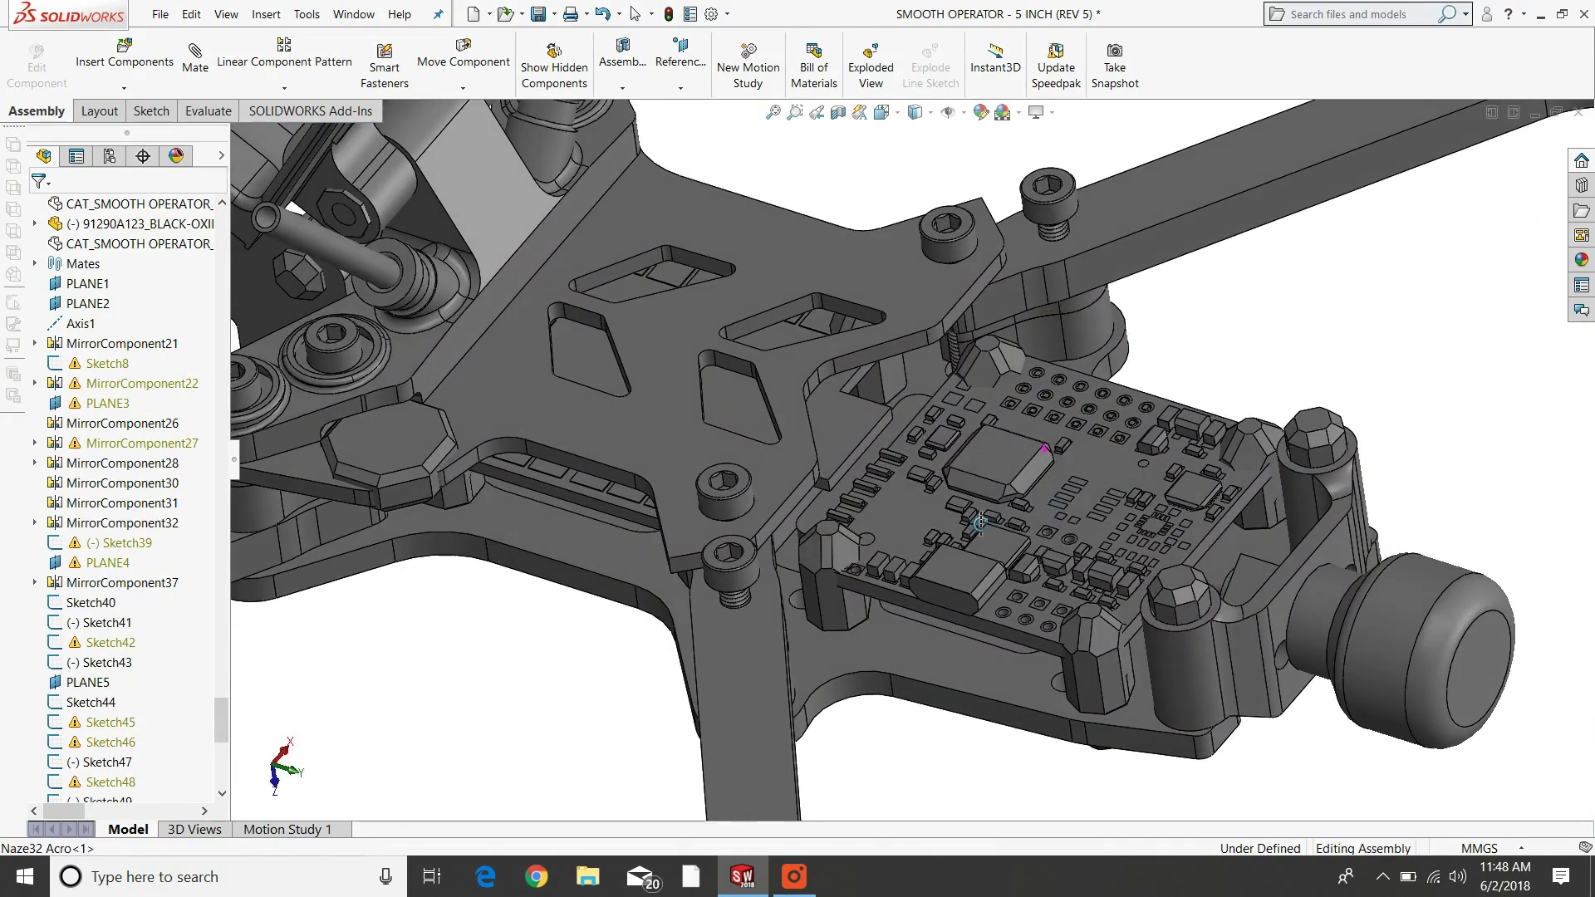
scroll(980, 522, "up", 5)
scroll(963, 457, "down", 5)
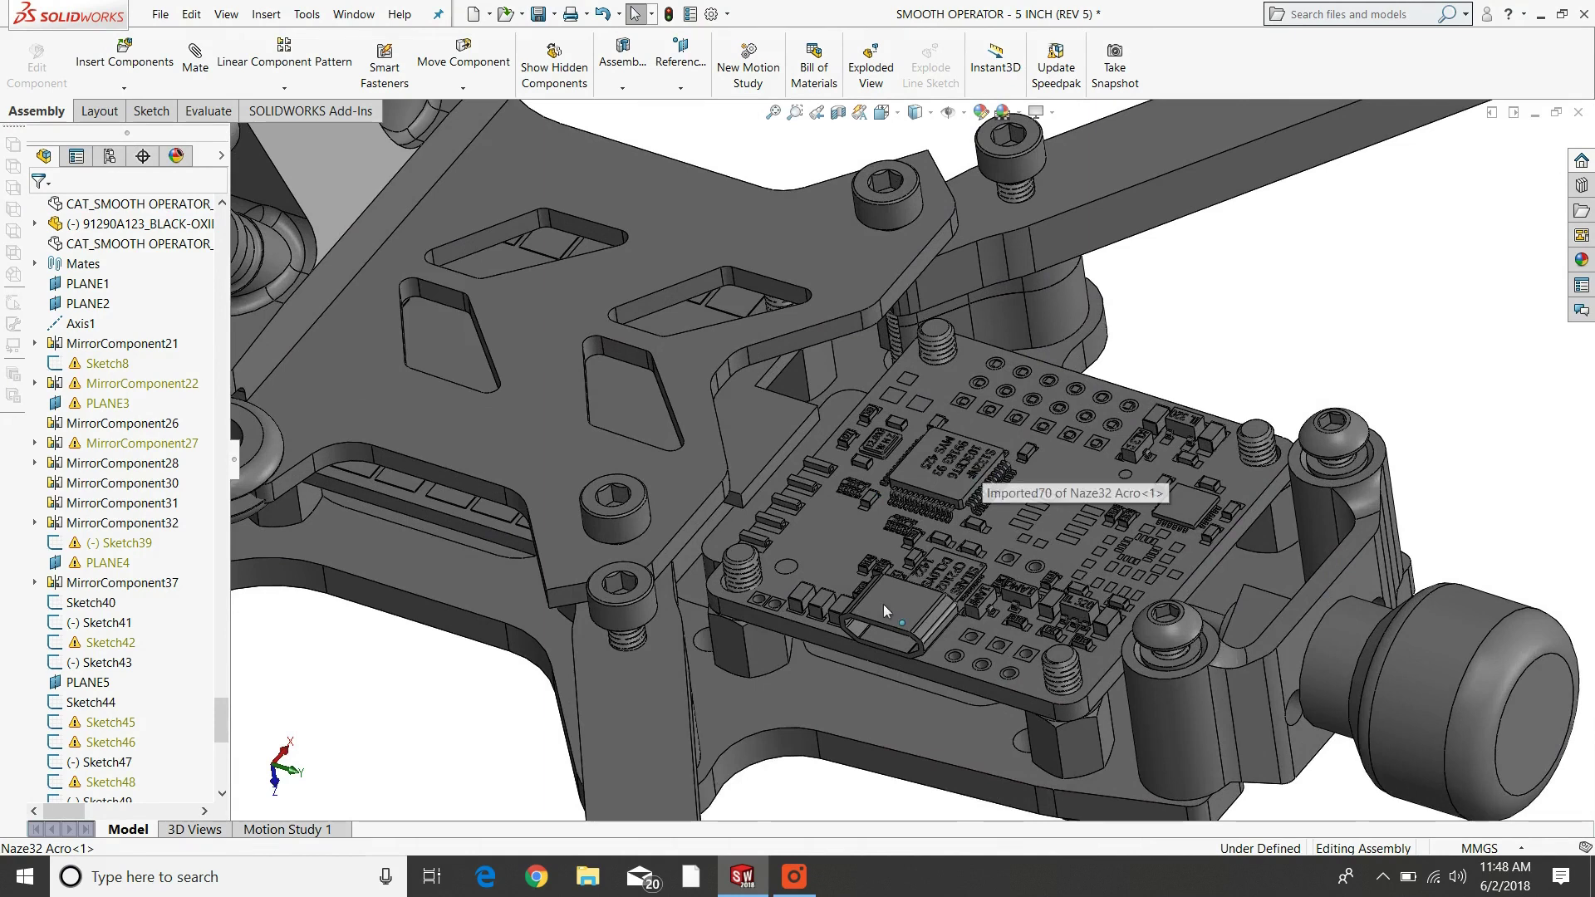
scroll(947, 580, "up", 3)
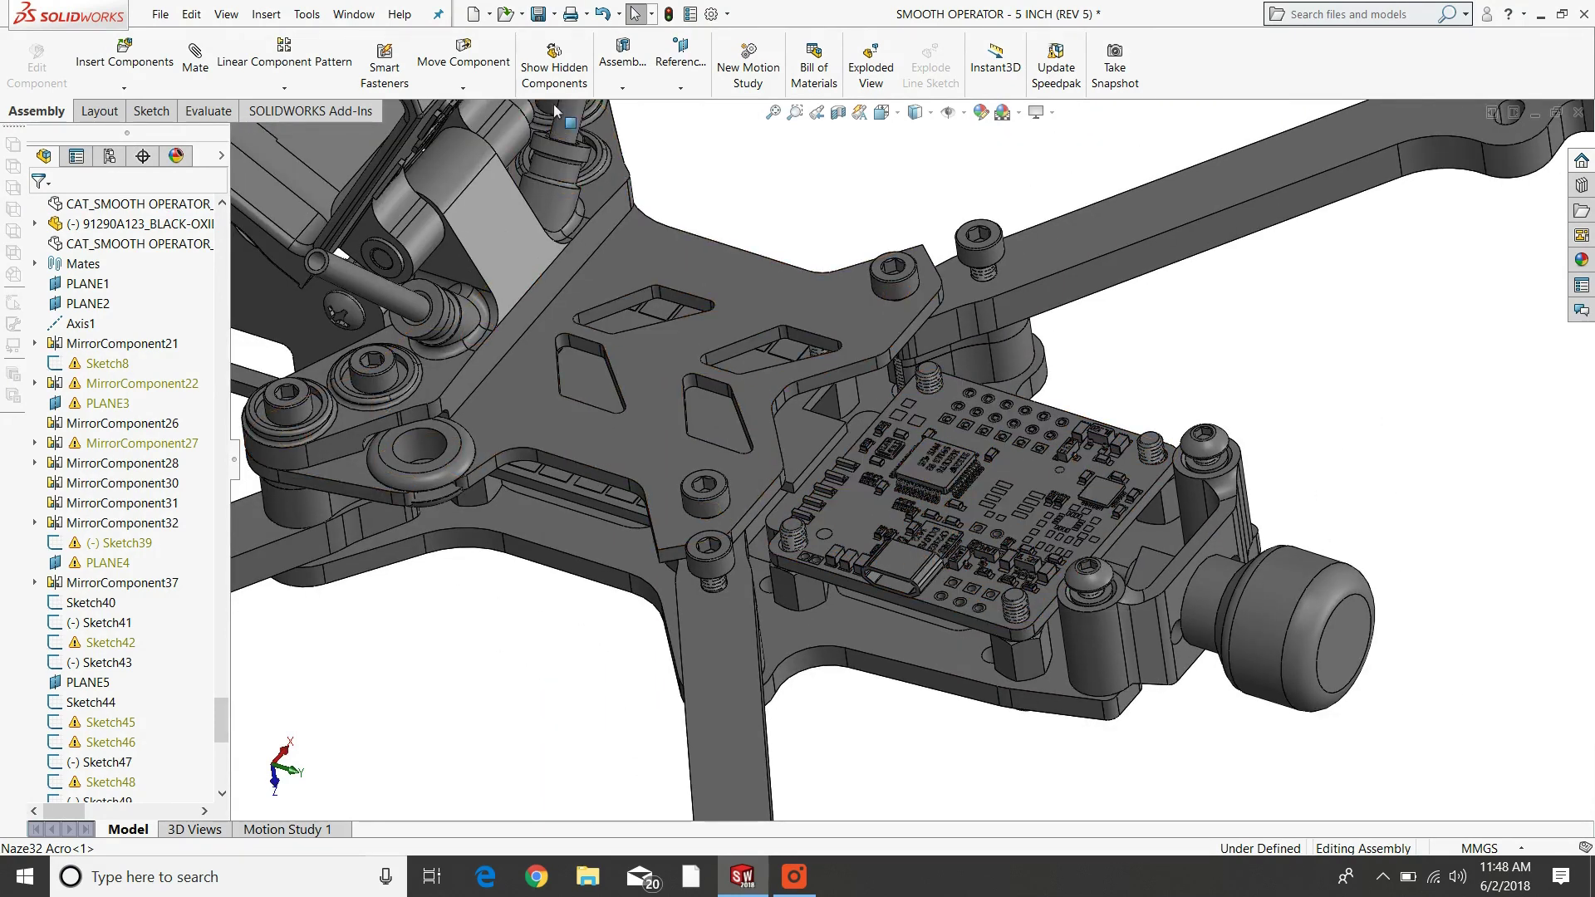
Undo the hiding of the rear top plate.
left_click(191, 14)
left_click(207, 41)
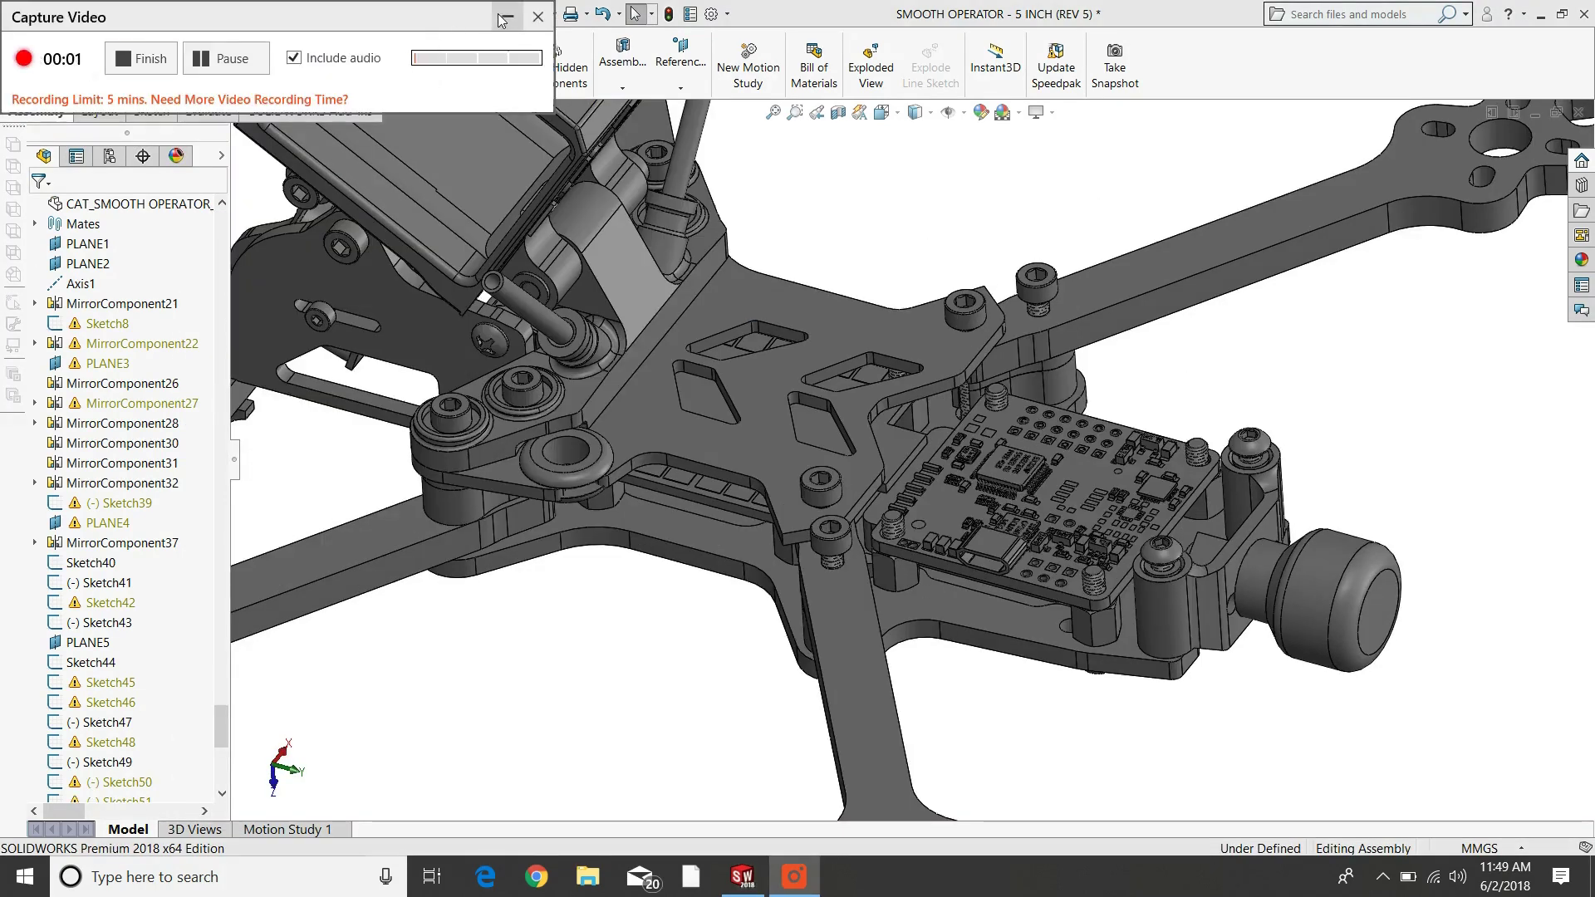
left_click(505, 17)
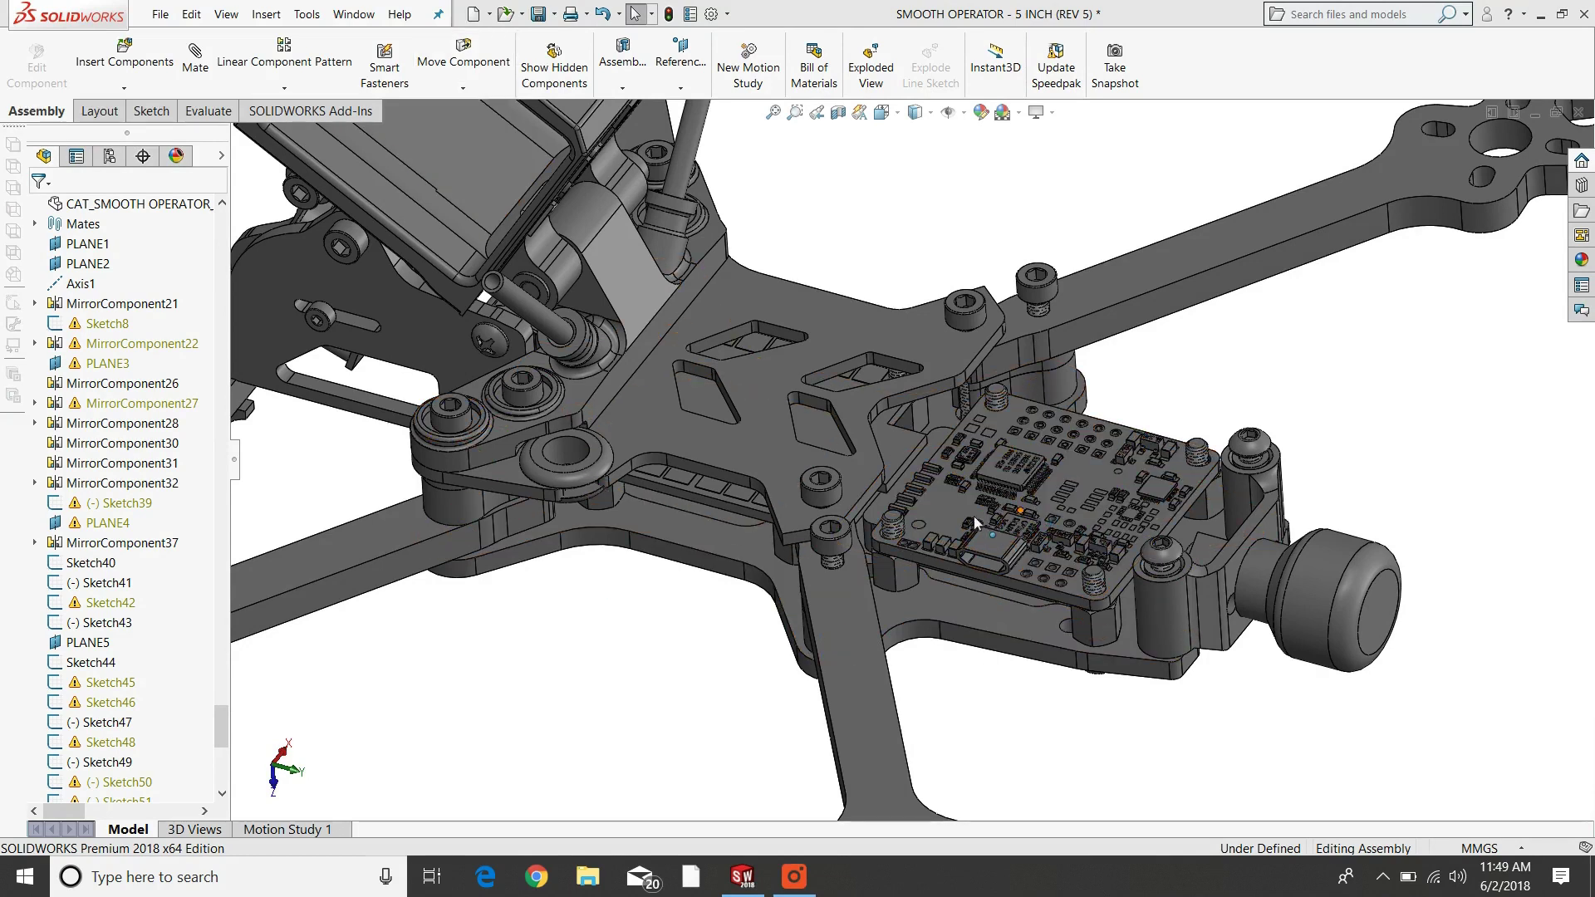
Undo the hiding of both link plates above the rear arms.
left_click(191, 14)
left_click(245, 41)
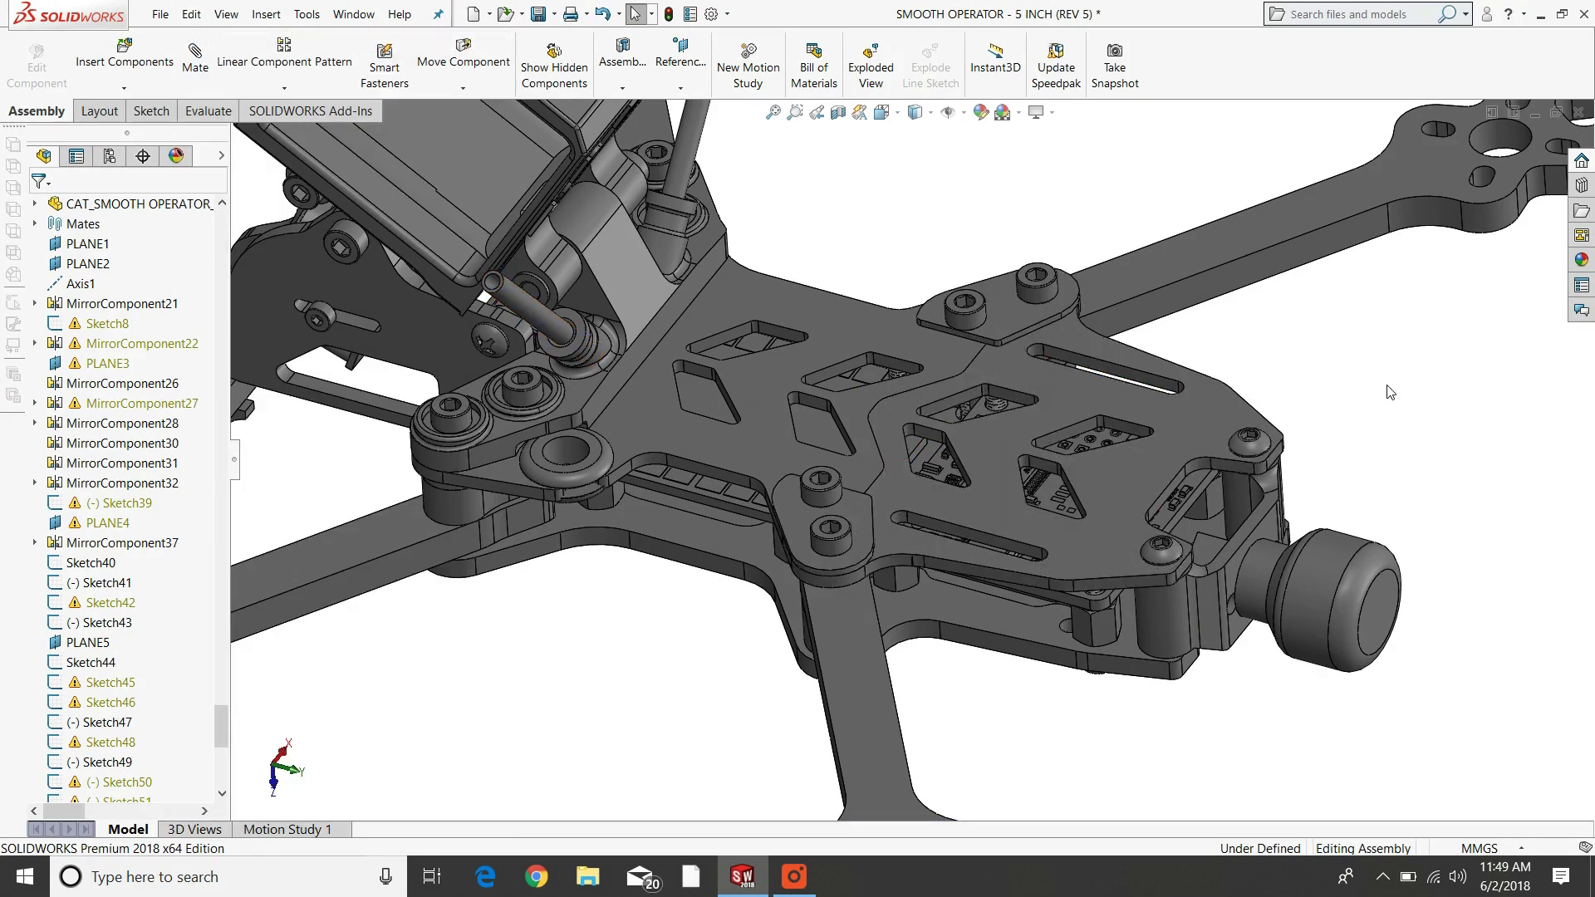
Examine the front top plate and the gap between it and the bottom plate from the side of the frame.
scroll(680, 395, "down", 4)
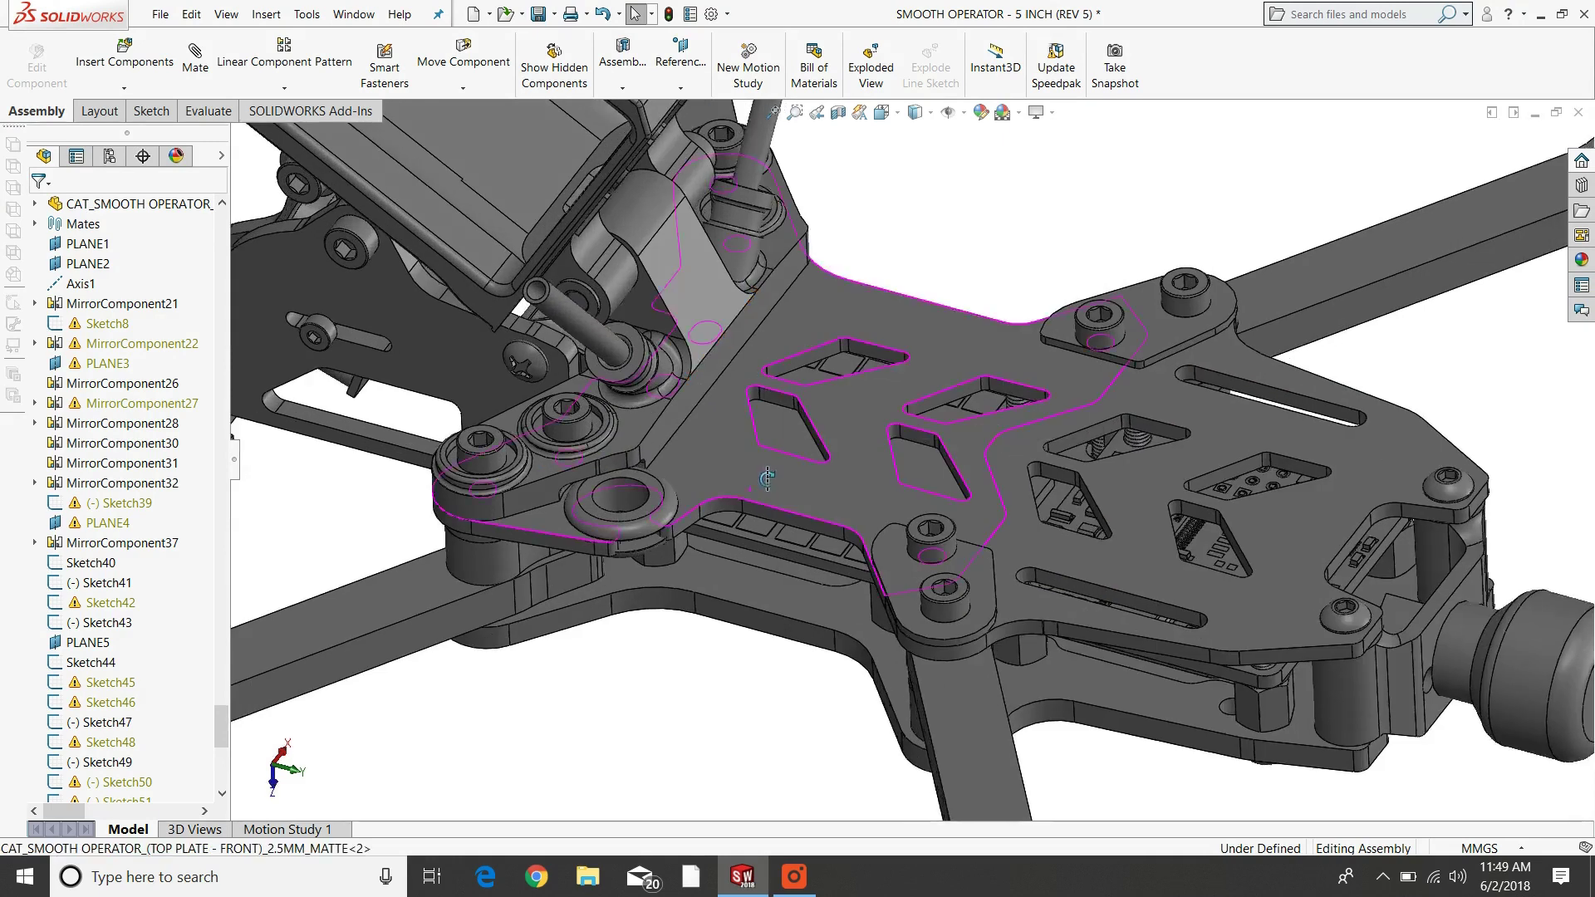
middle_click_drag(766, 478, 801, 531)
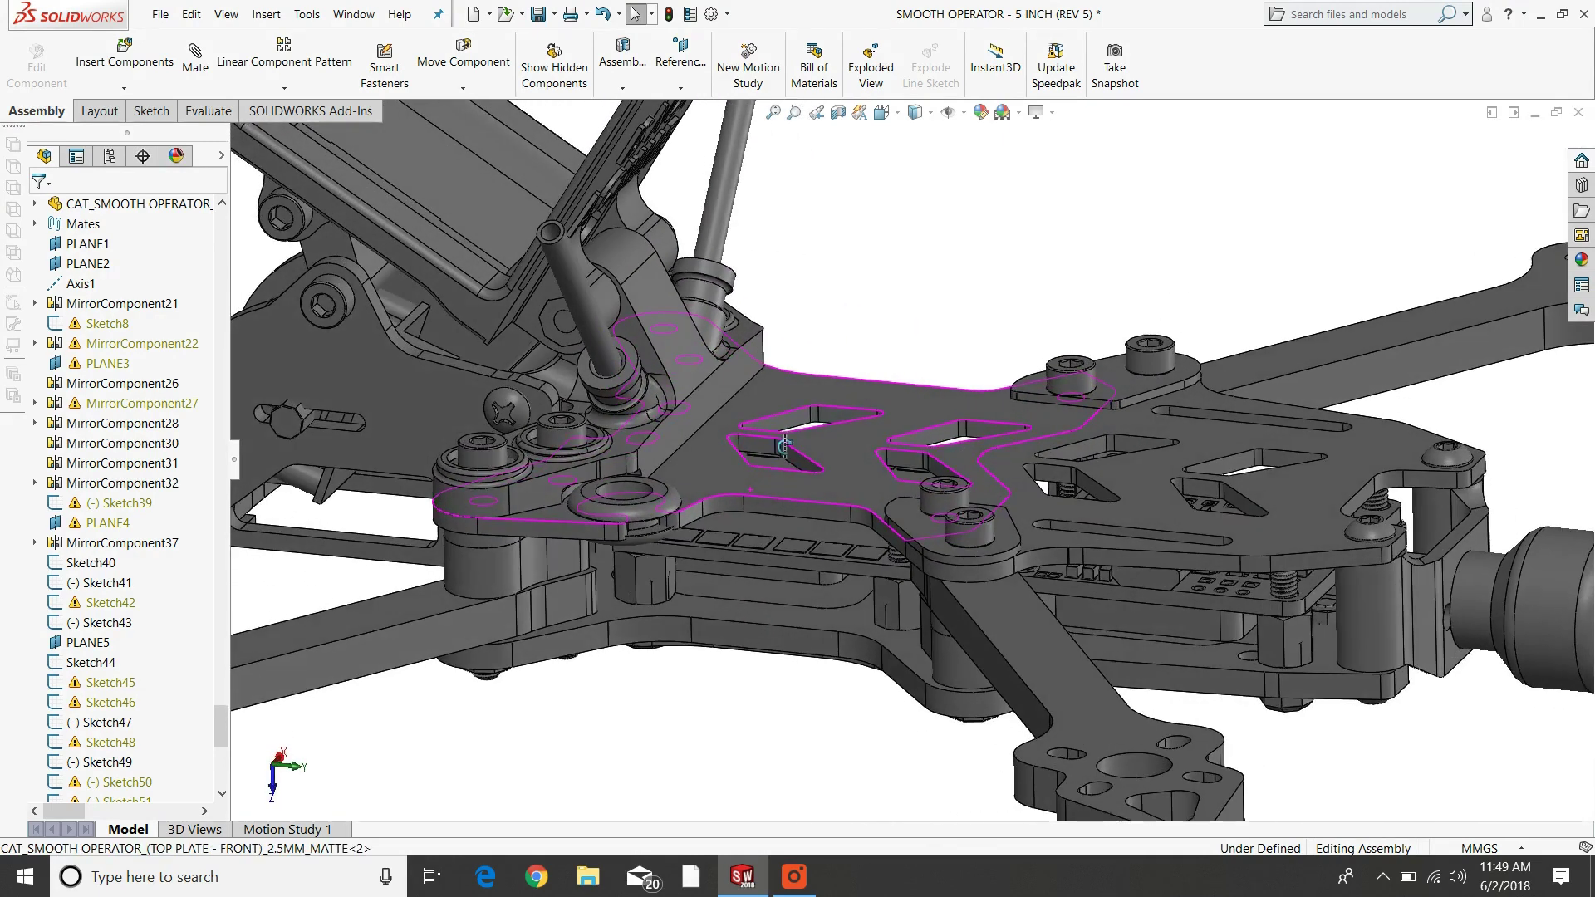
key("Tab")
left_click(800, 529)
left_click(795, 734)
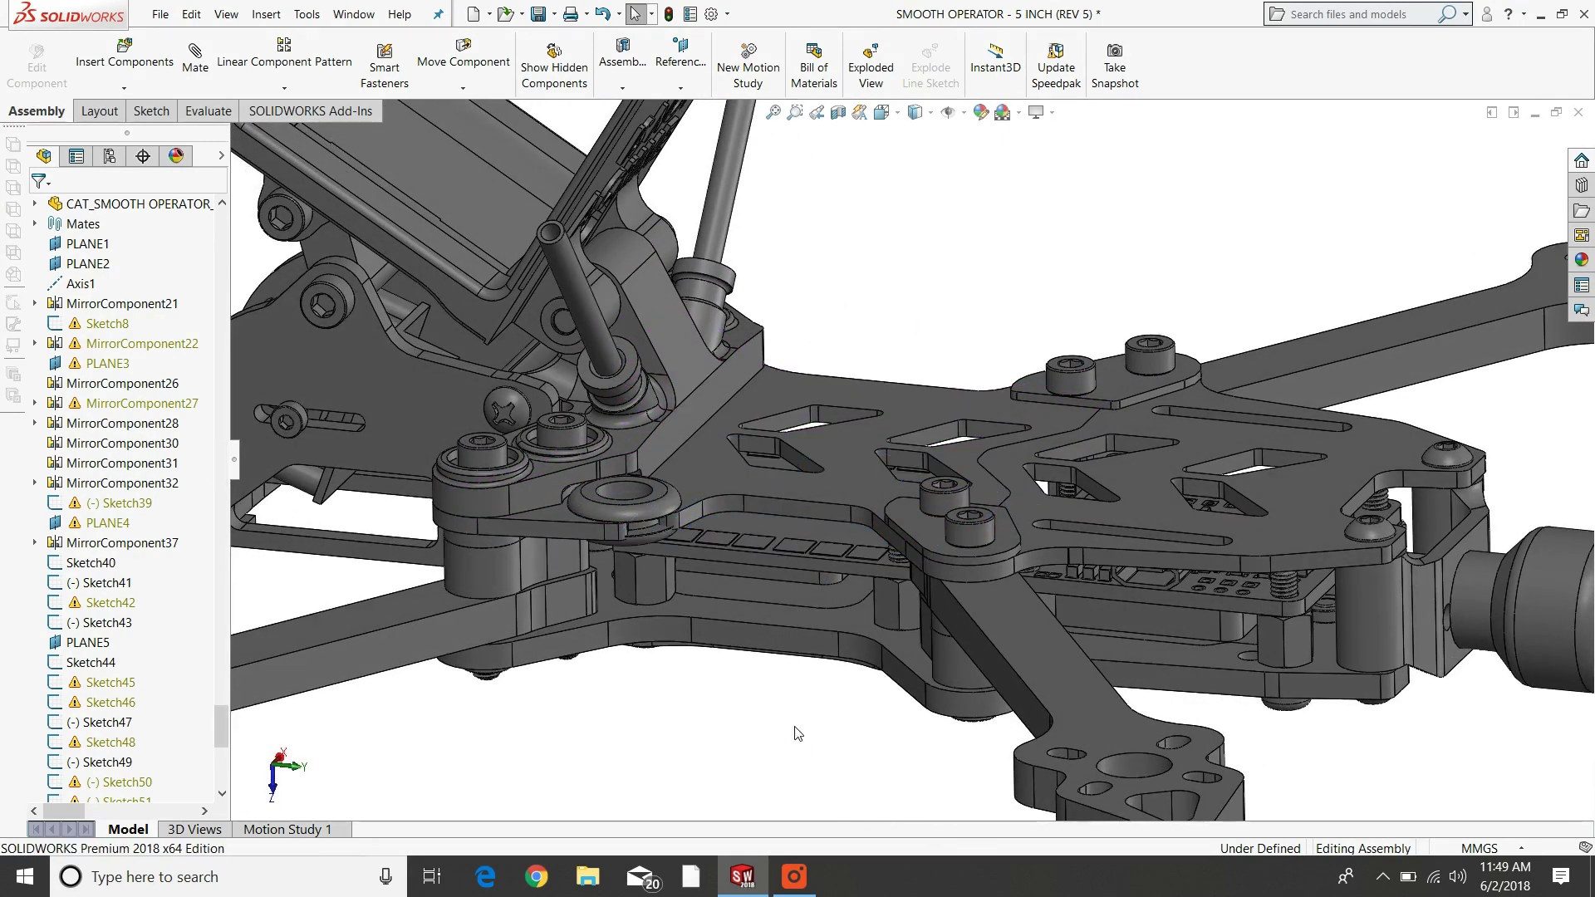
scroll(811, 570, "up", 3)
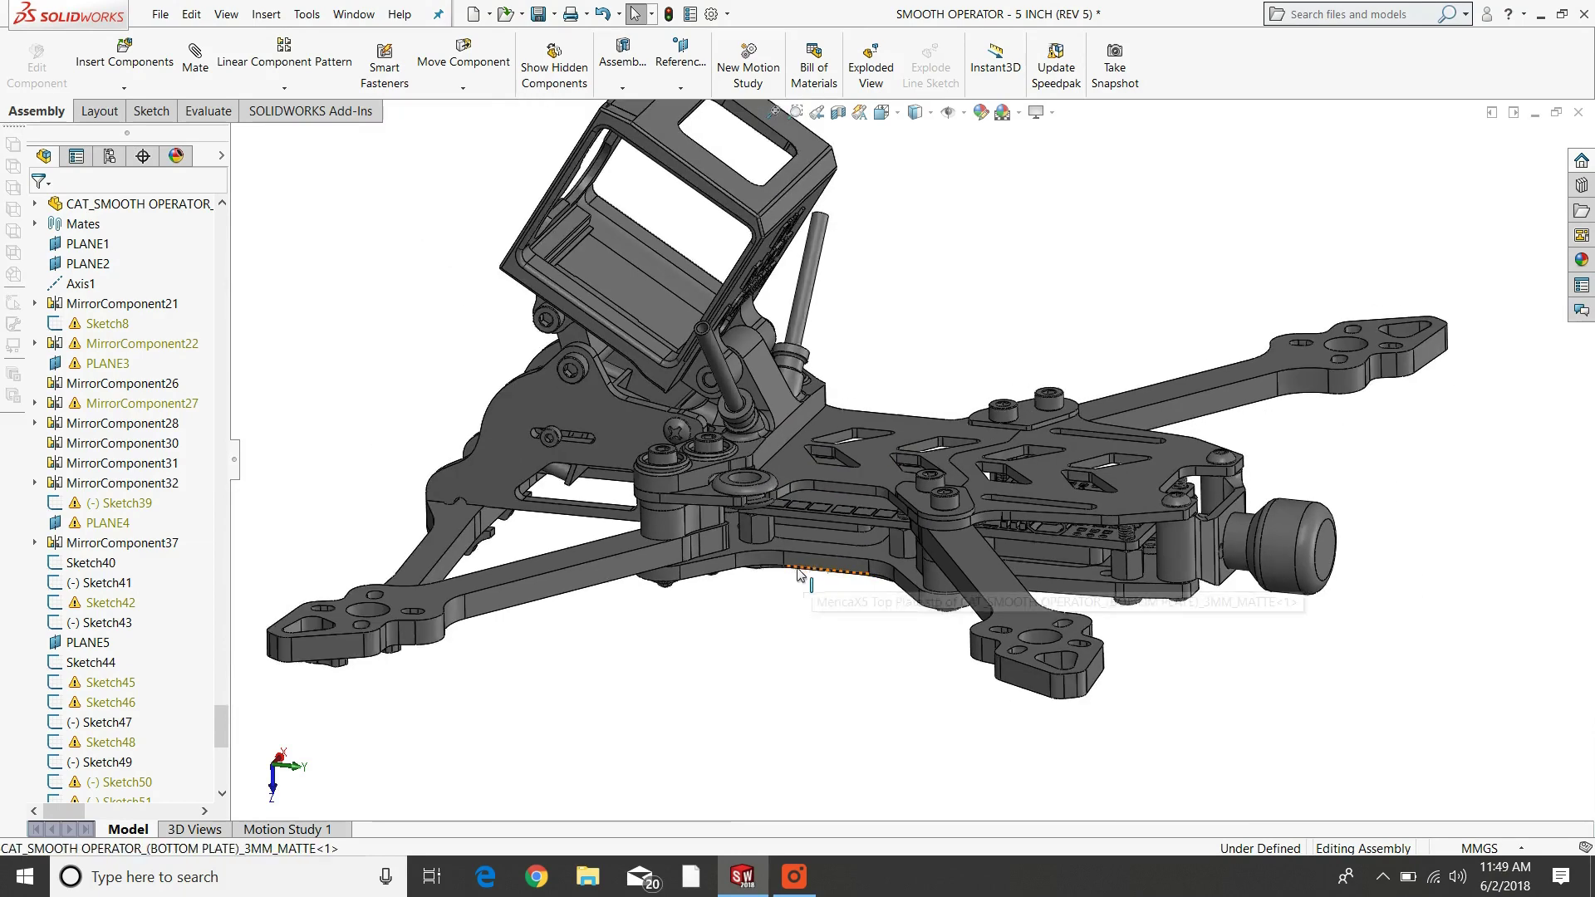
Examine the FC OR PDB board of the ESC and VTX stack from the opposite side, highlighting its upper face under the front top plate.
middle_click_drag(808, 569, 677, 623)
scroll(676, 623, "down", 2)
scroll(793, 568, "down", 2)
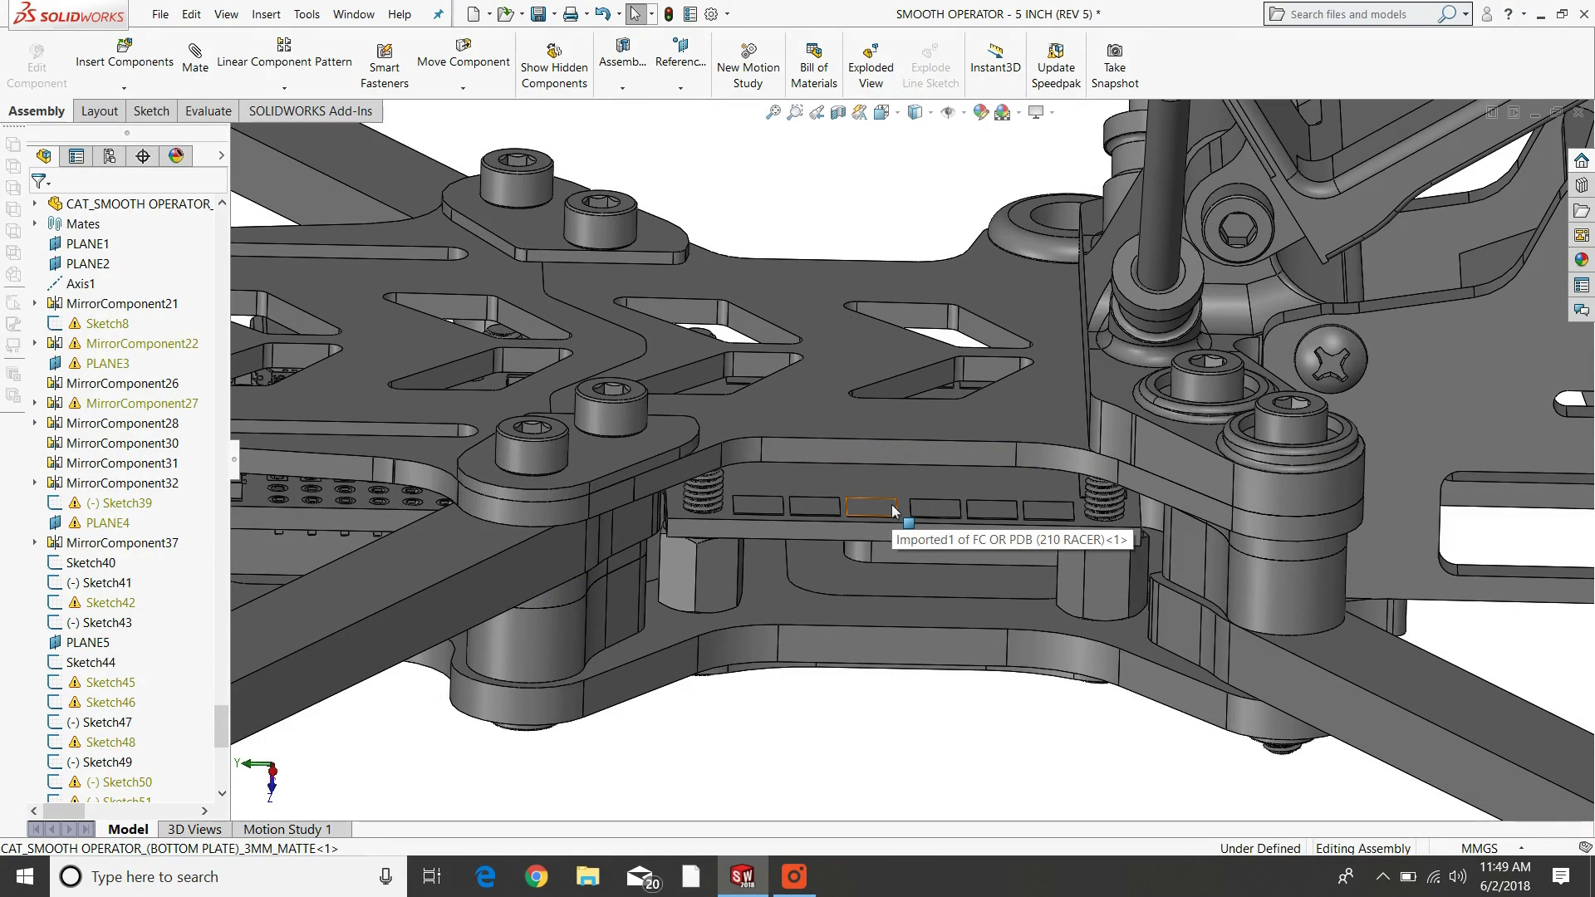
scroll(895, 510, "up", 2)
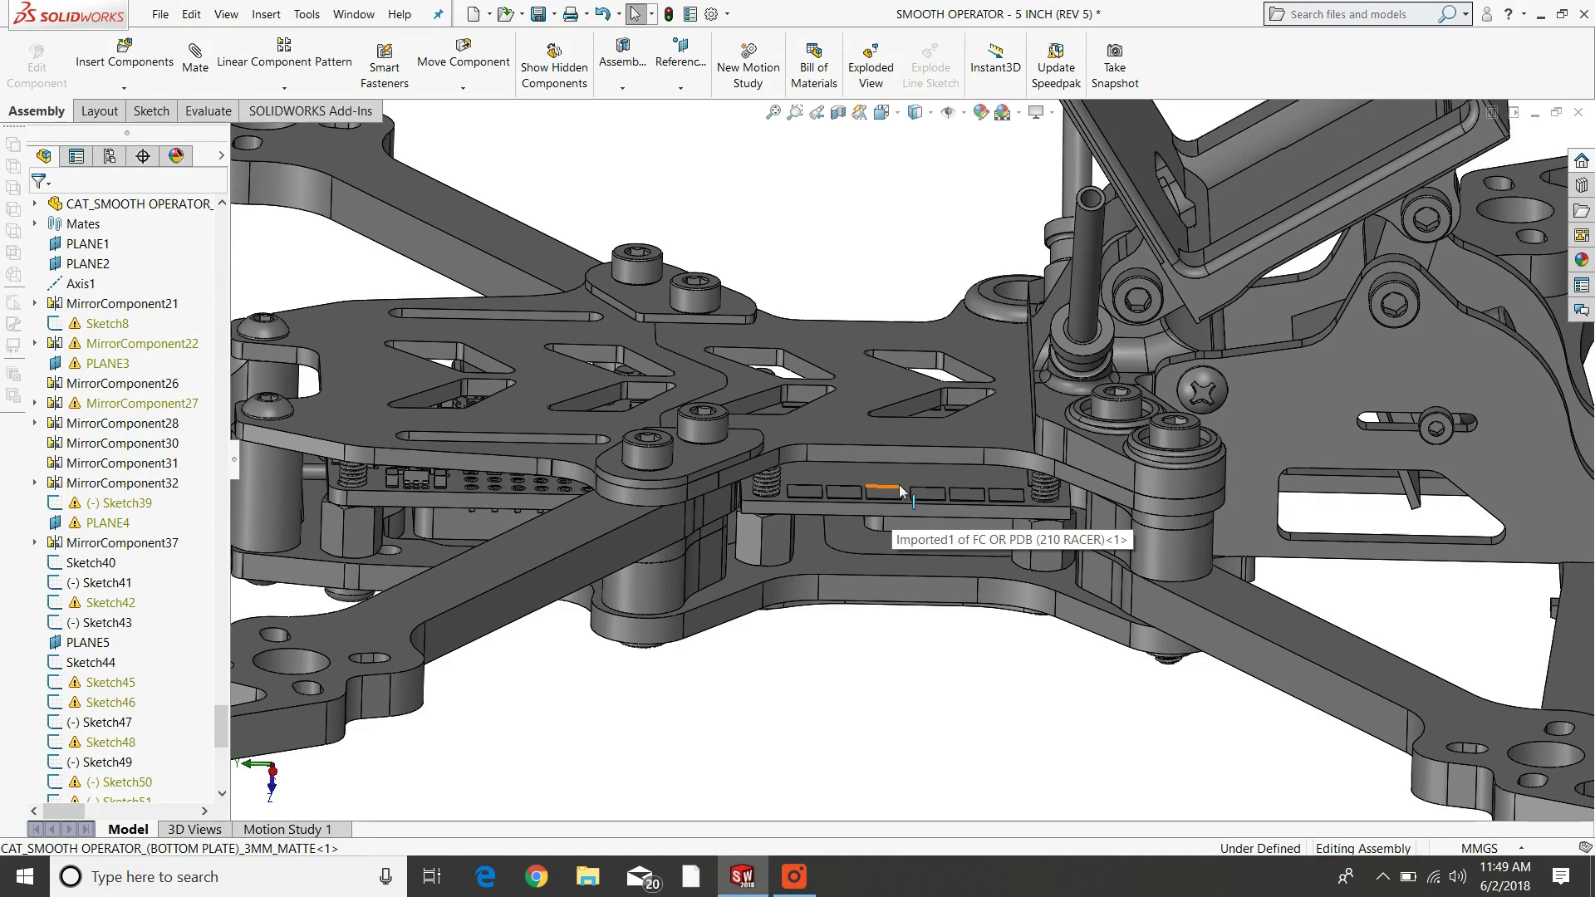
scroll(900, 471, "down", 2)
left_click(901, 471)
left_click(920, 714)
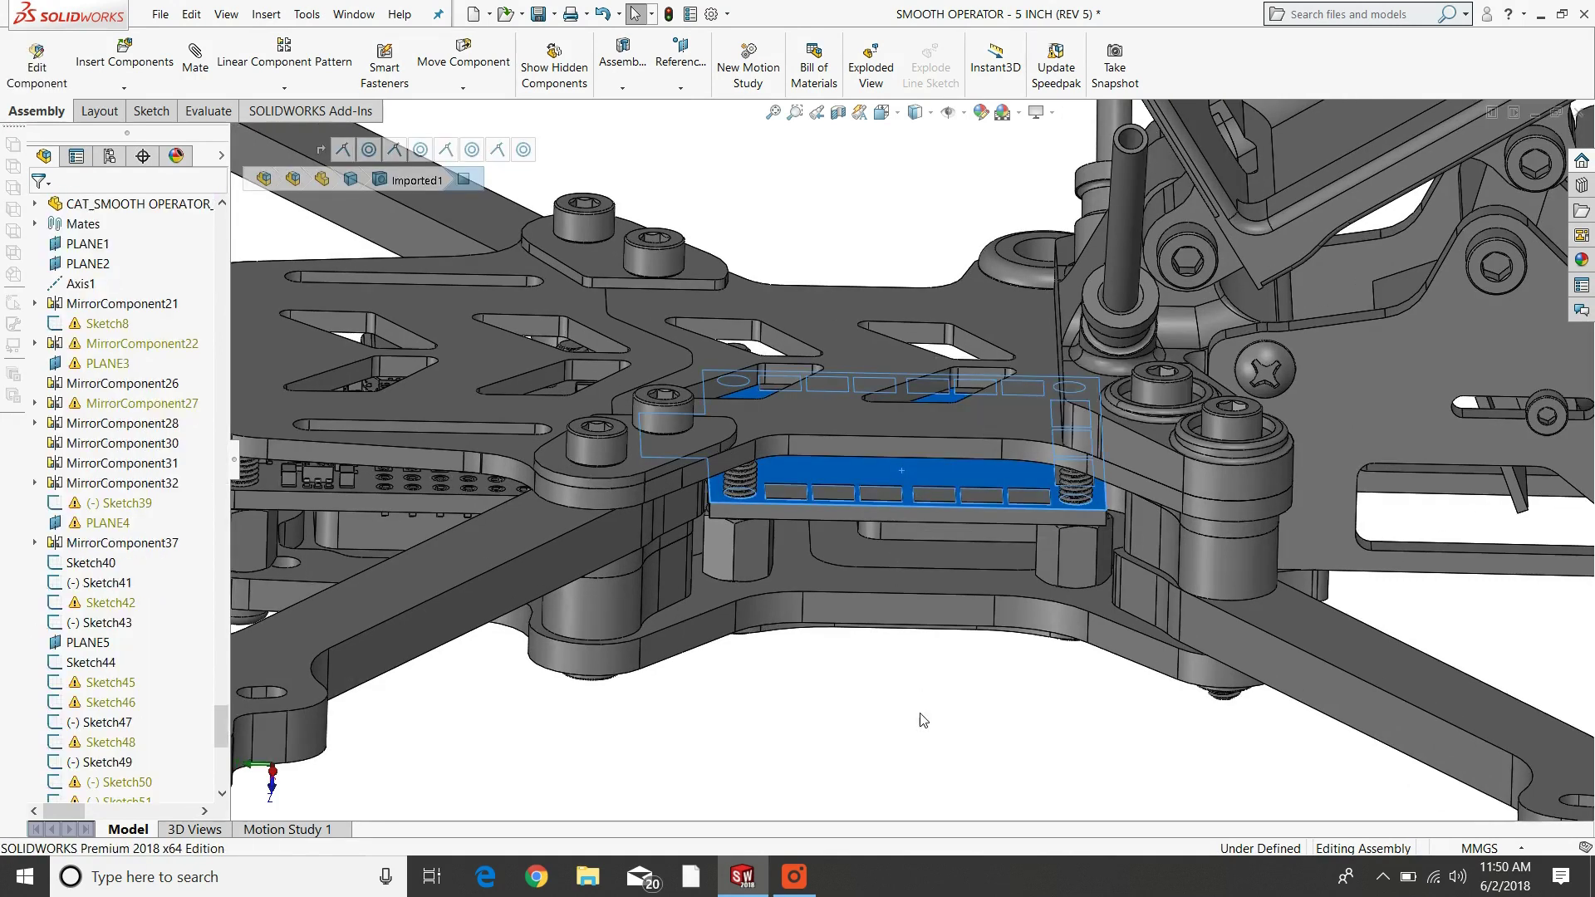
scroll(874, 517, "up", 1)
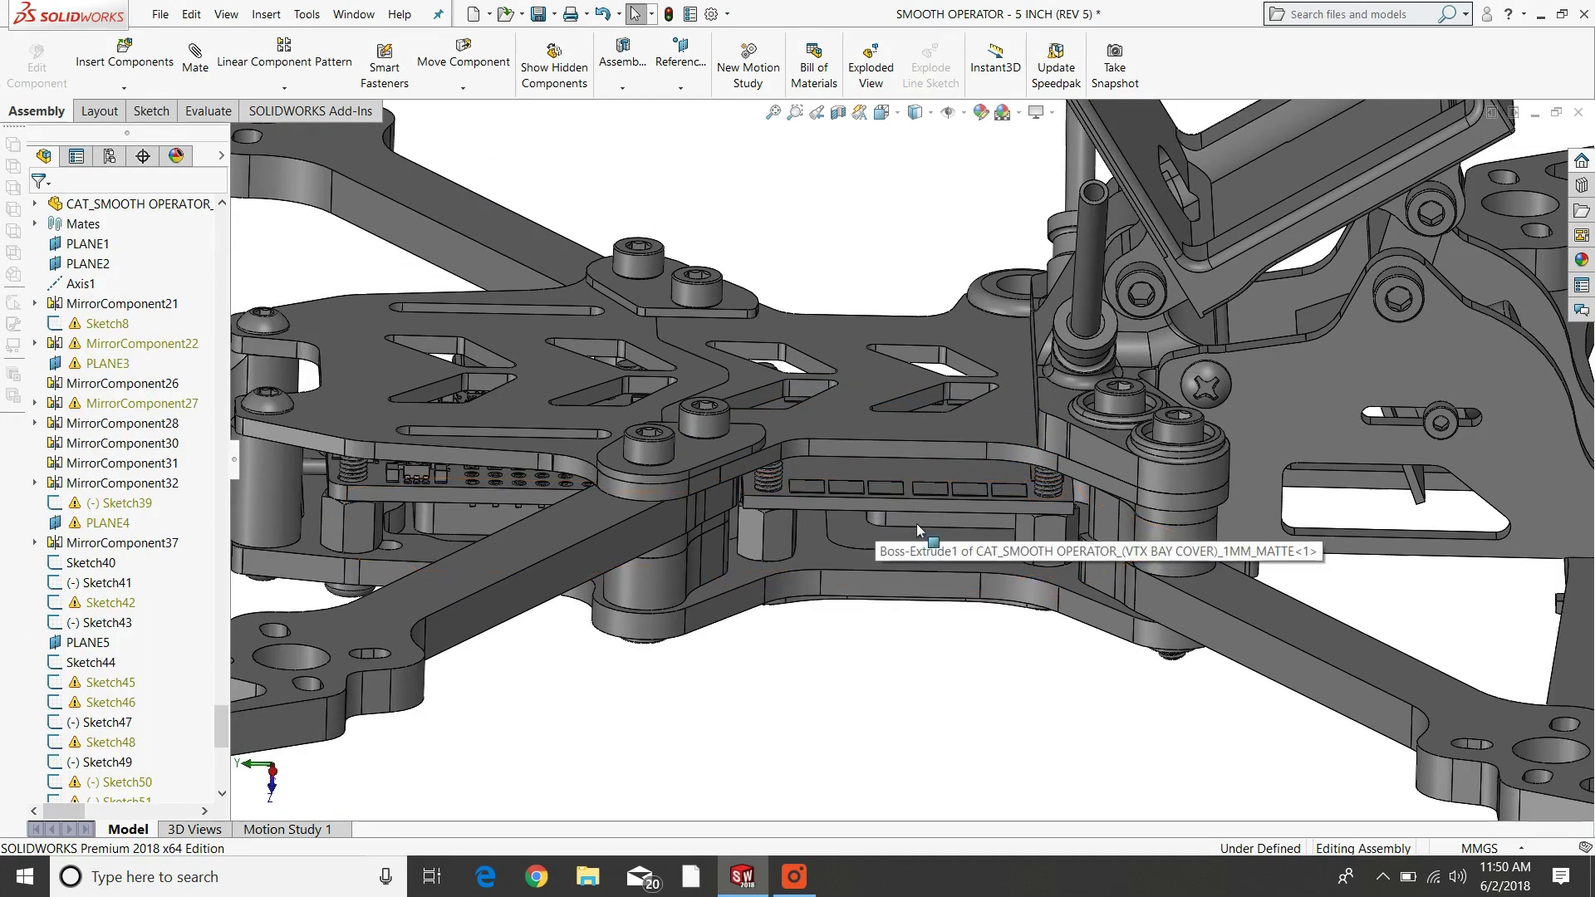
middle_click_drag(915, 523, 859, 435)
left_click(899, 441)
left_click(954, 676)
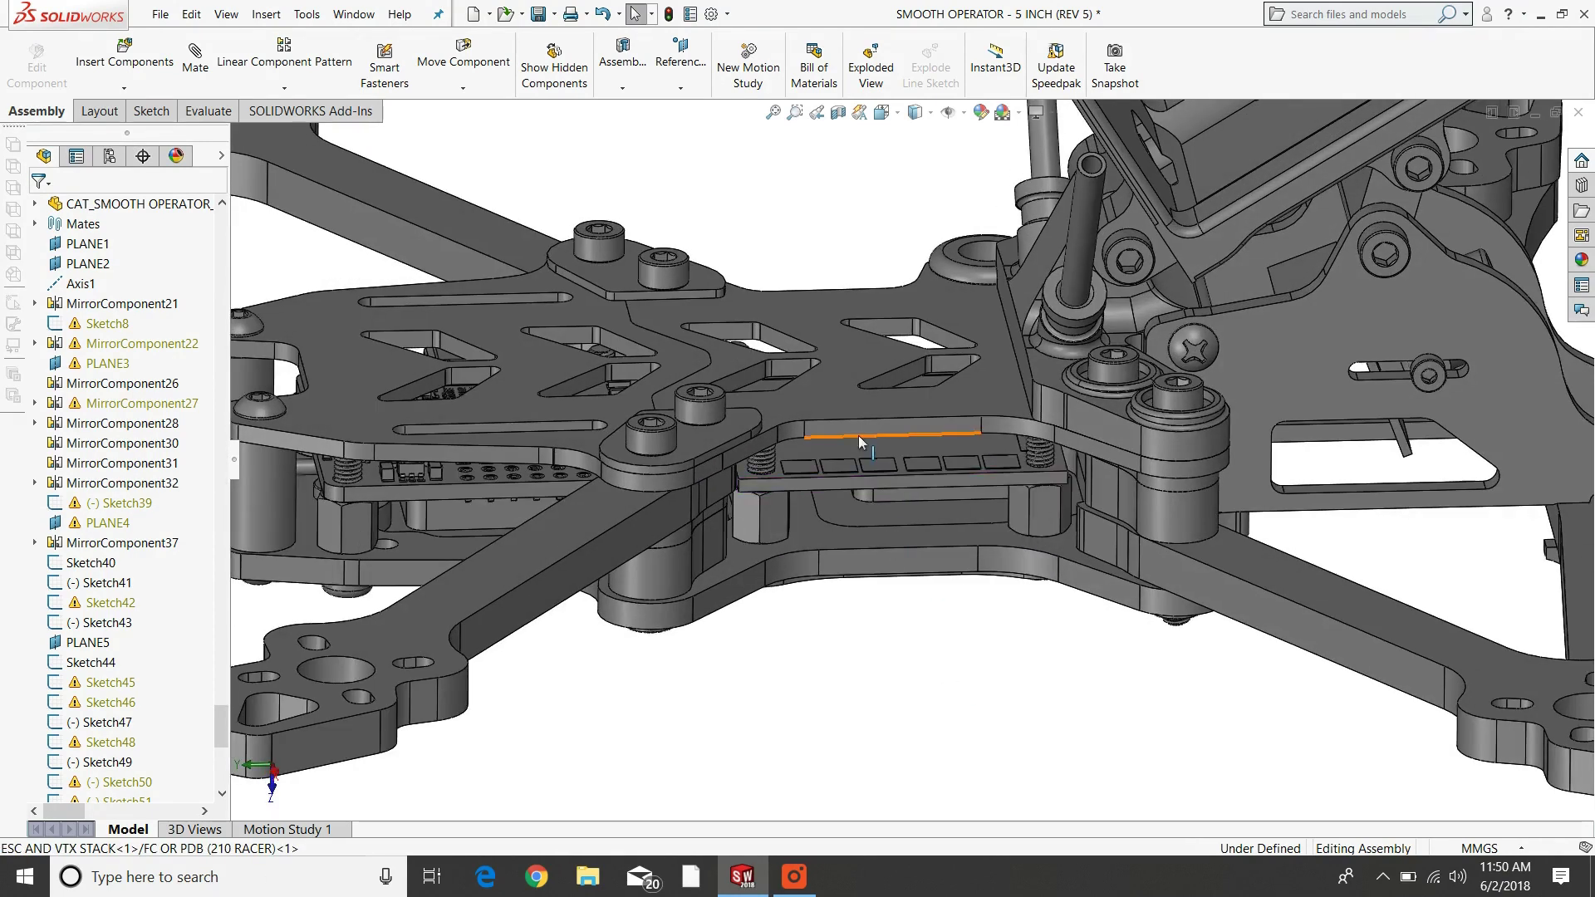
left_click(872, 443)
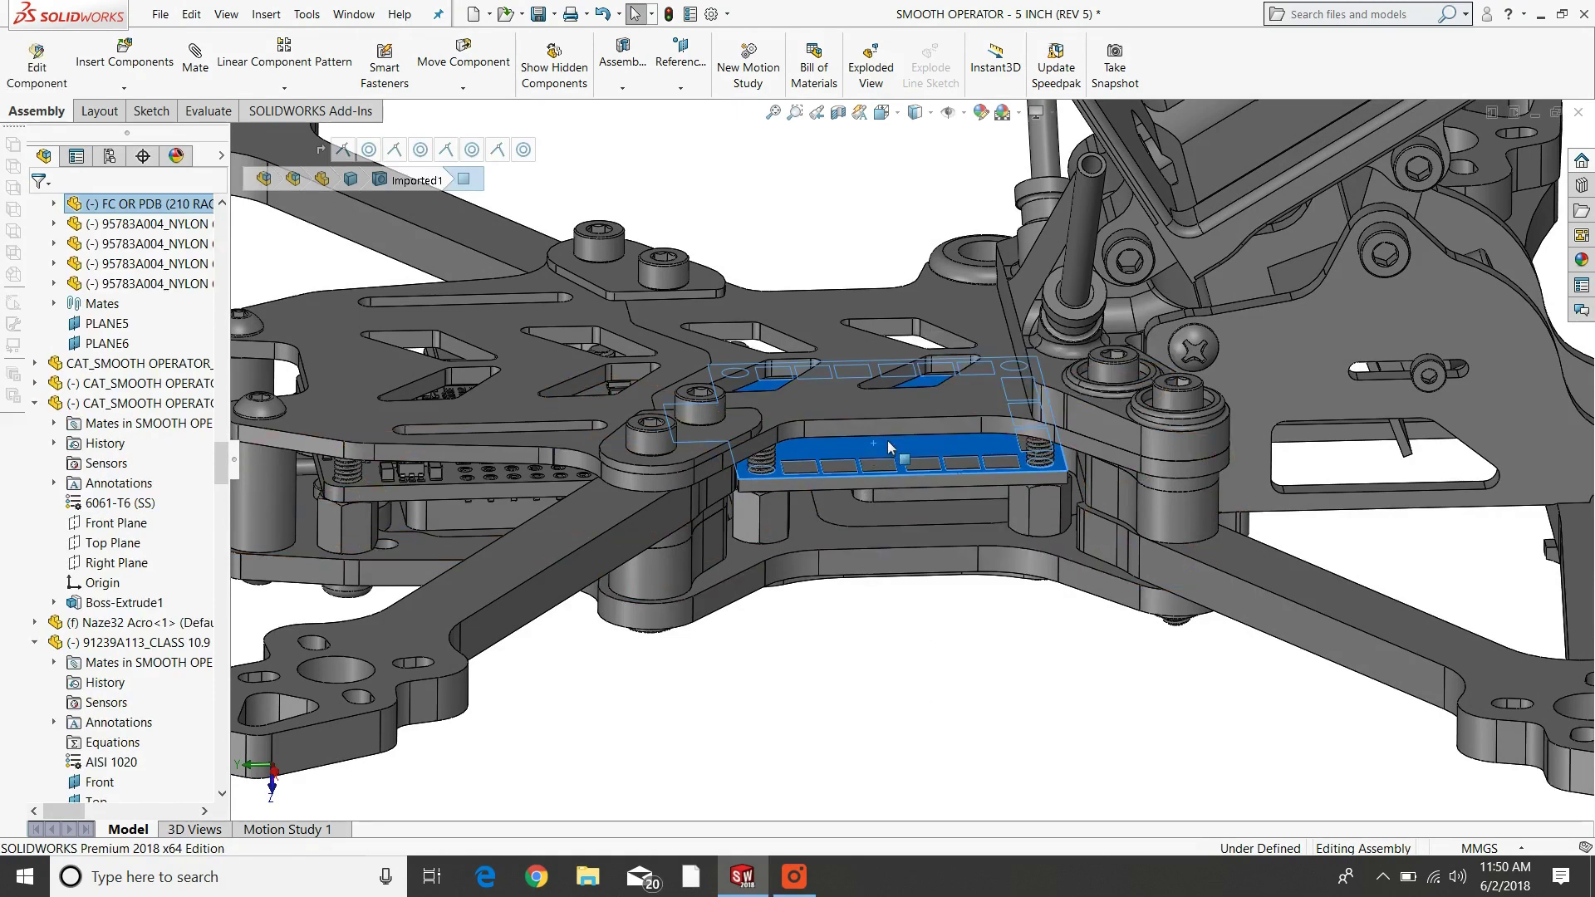
left_click(973, 616)
middle_click(956, 549)
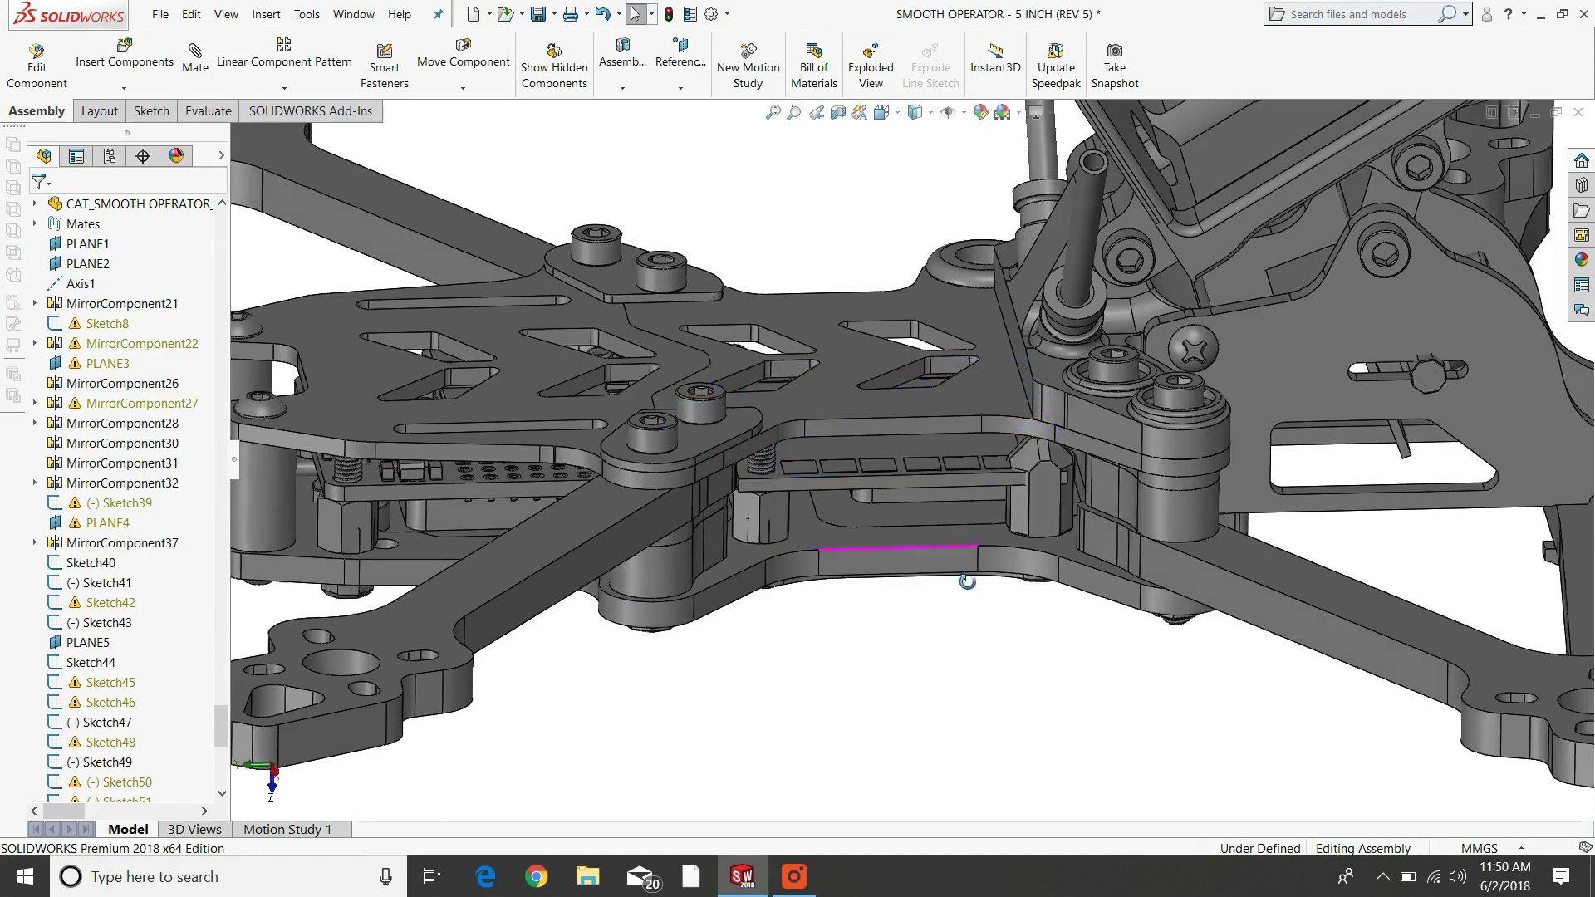
middle_click_drag(964, 581, 1001, 586)
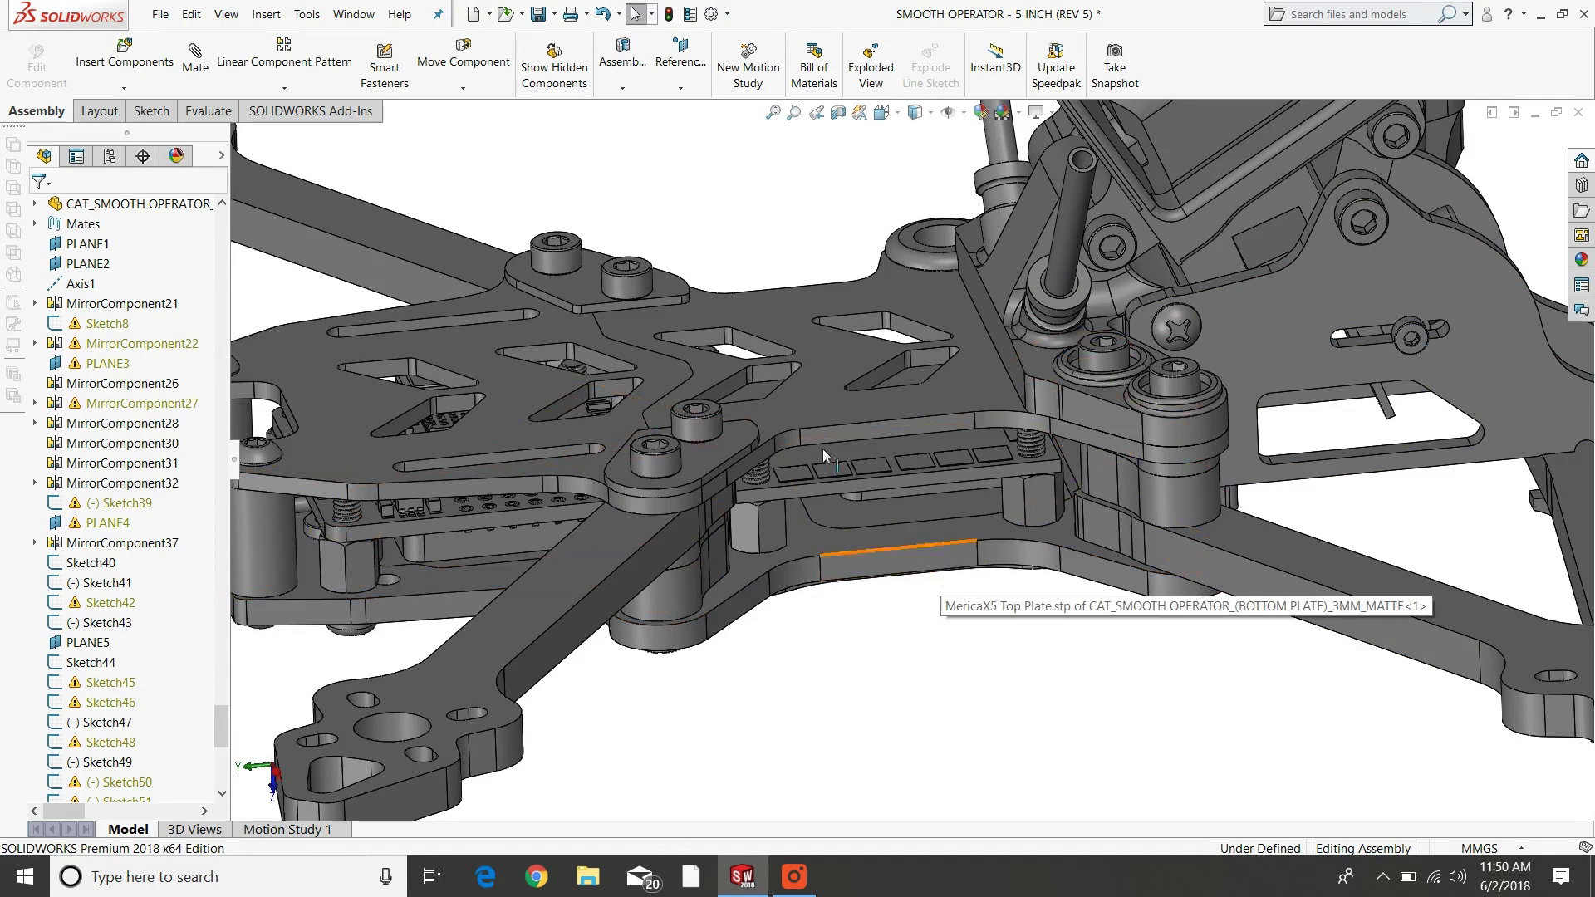
Highlight the front top plate, the inner link plate screws on both sides, and one link plate to show how they fasten together.
scroll(773, 432, "down", 3)
left_click(848, 412)
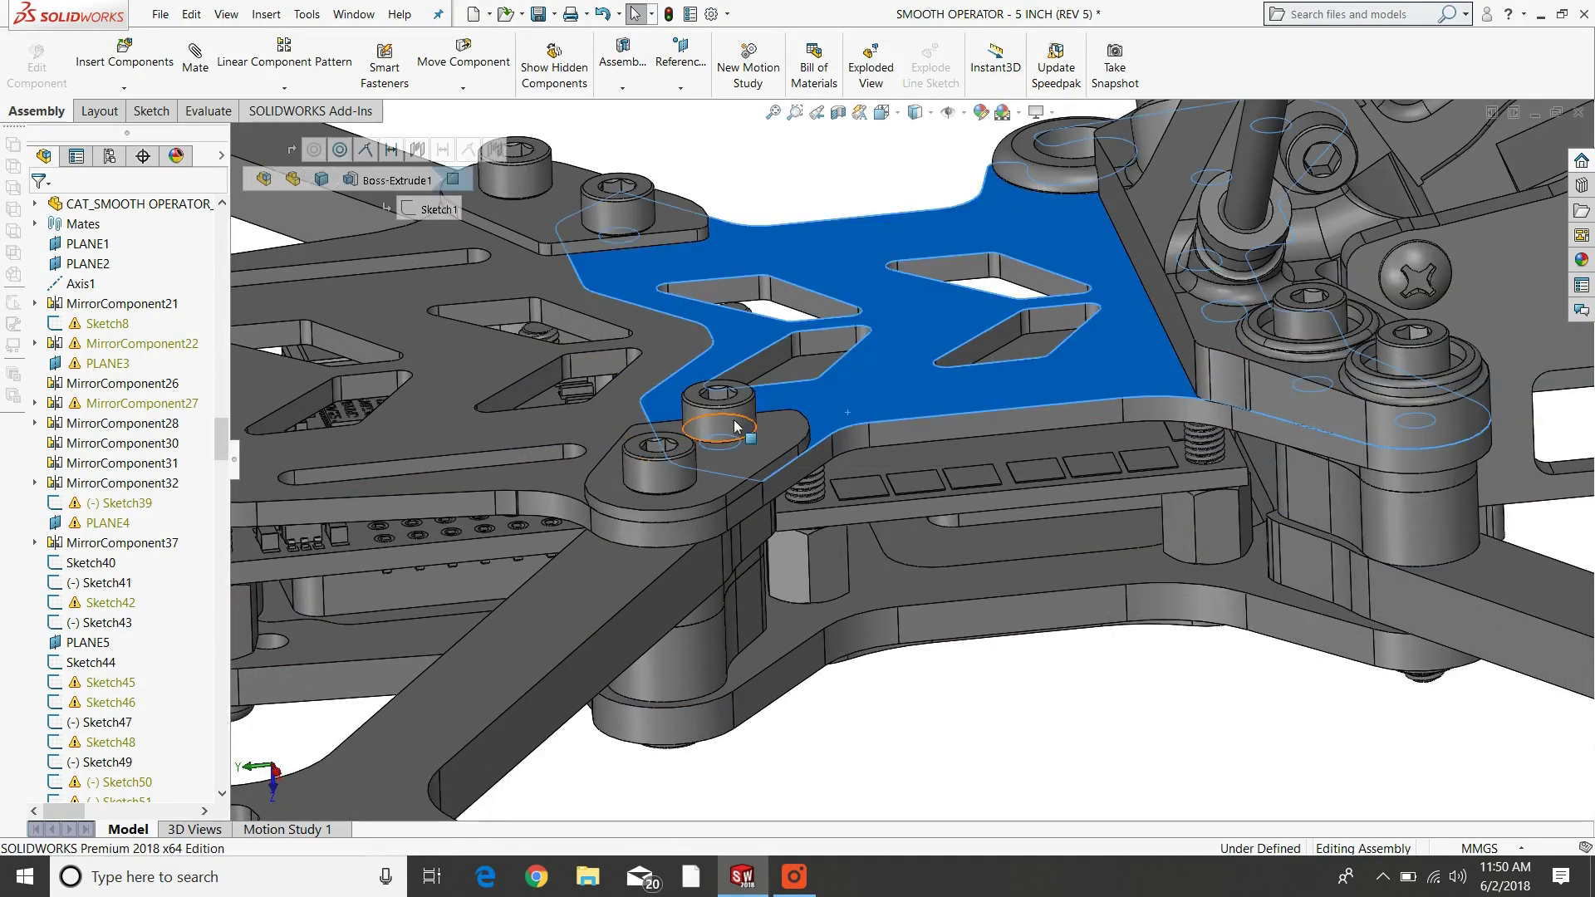
left_click(724, 416)
left_click(625, 203, "ctrl")
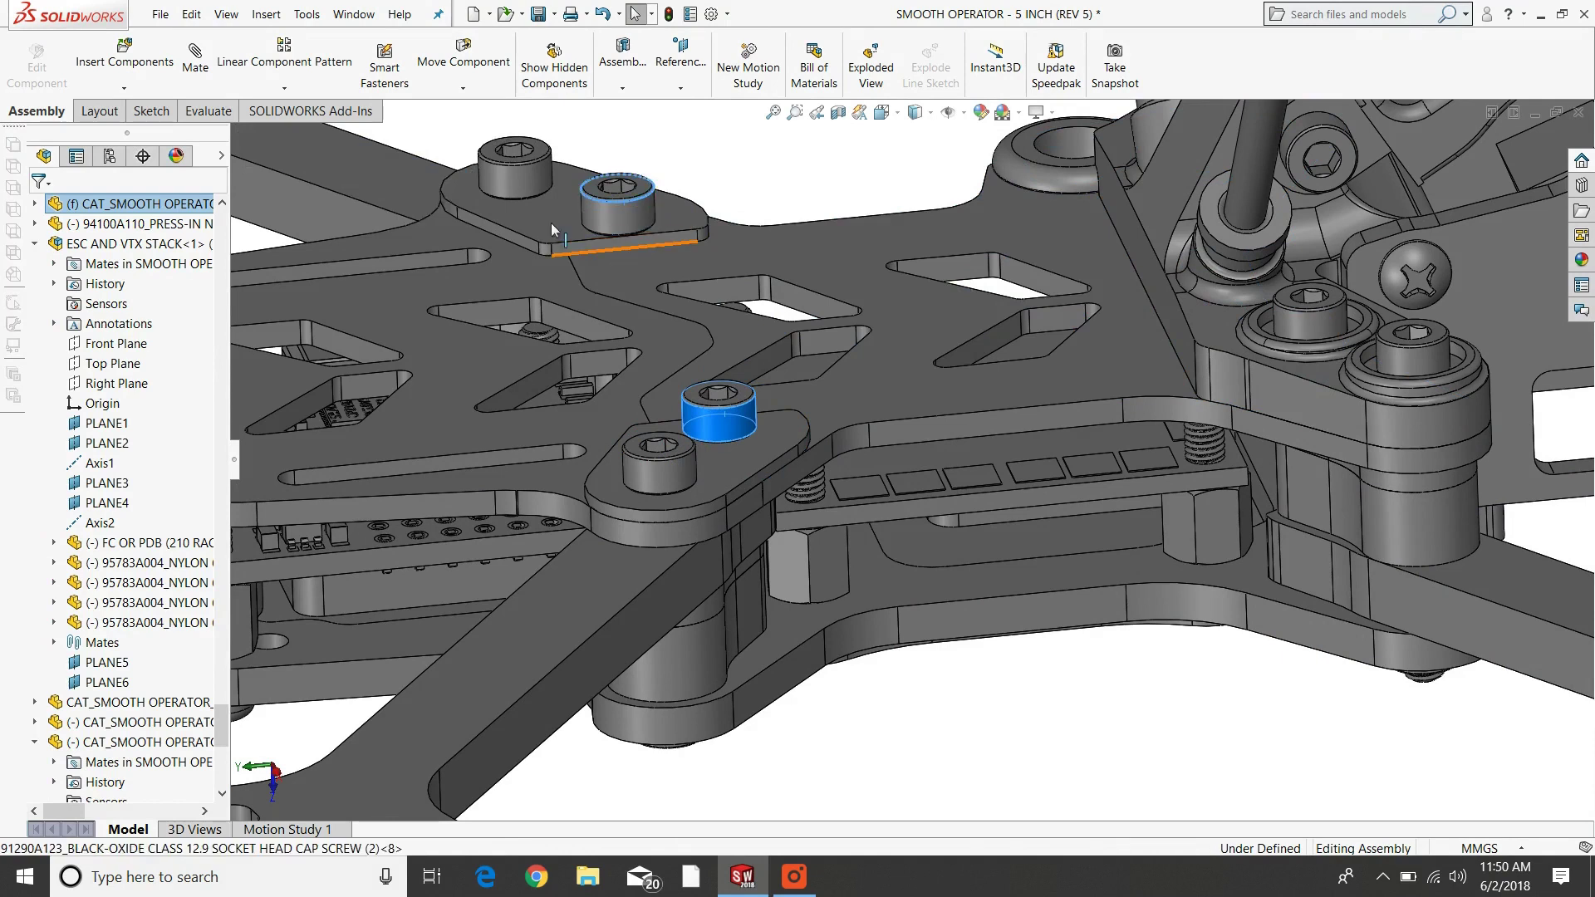
left_click(706, 450)
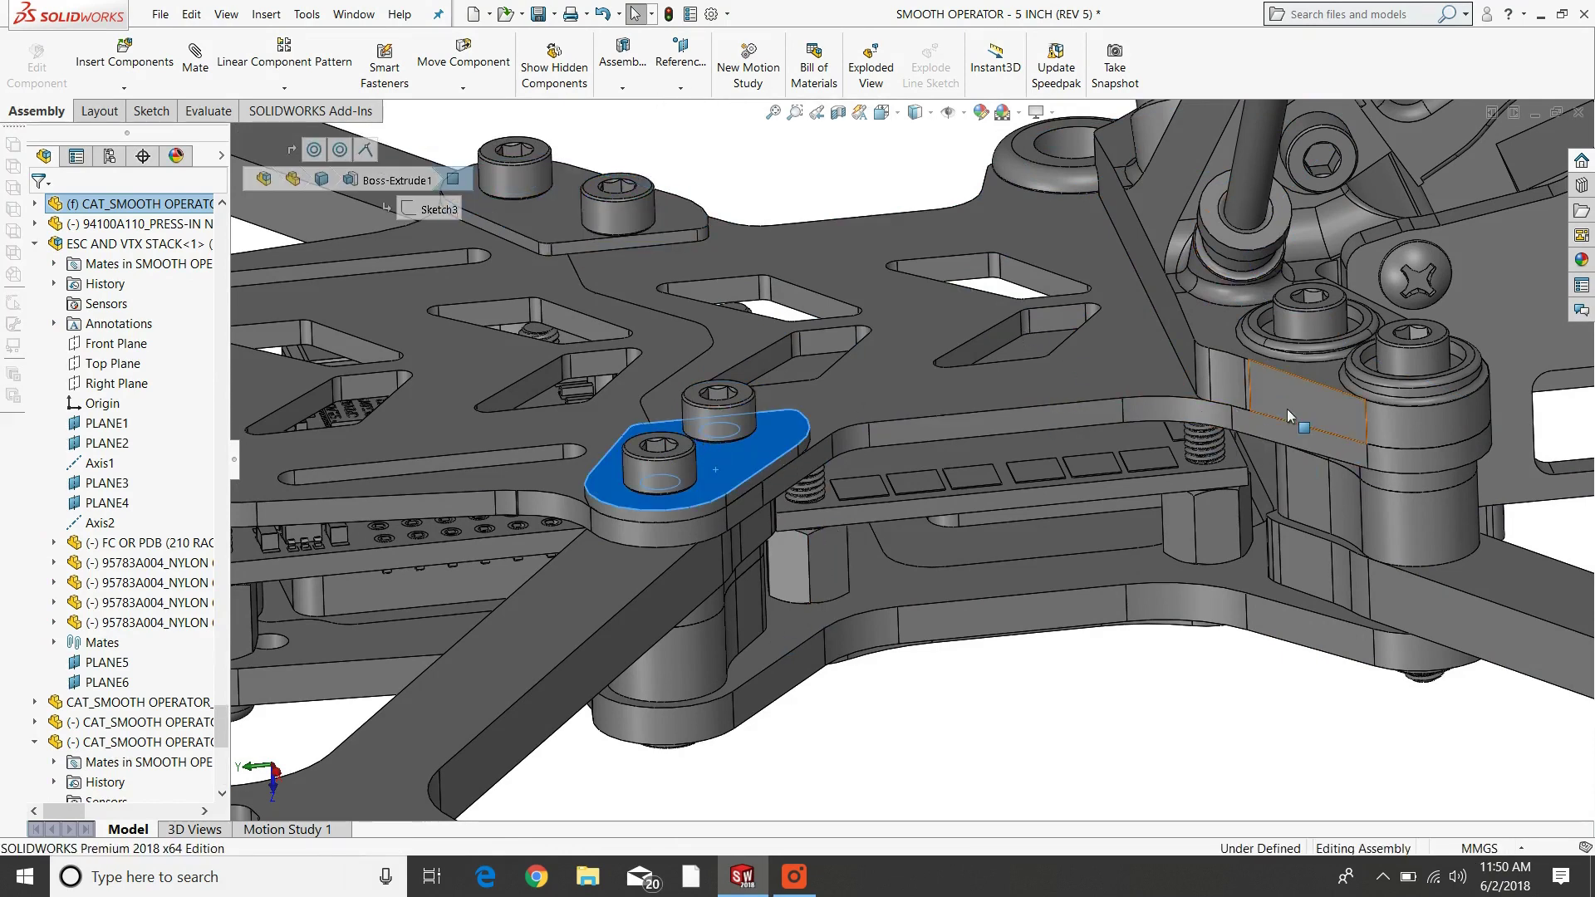
Hide the front top plate to expose the ESC and VTX stack beneath it.
scroll(911, 471, "up", 3)
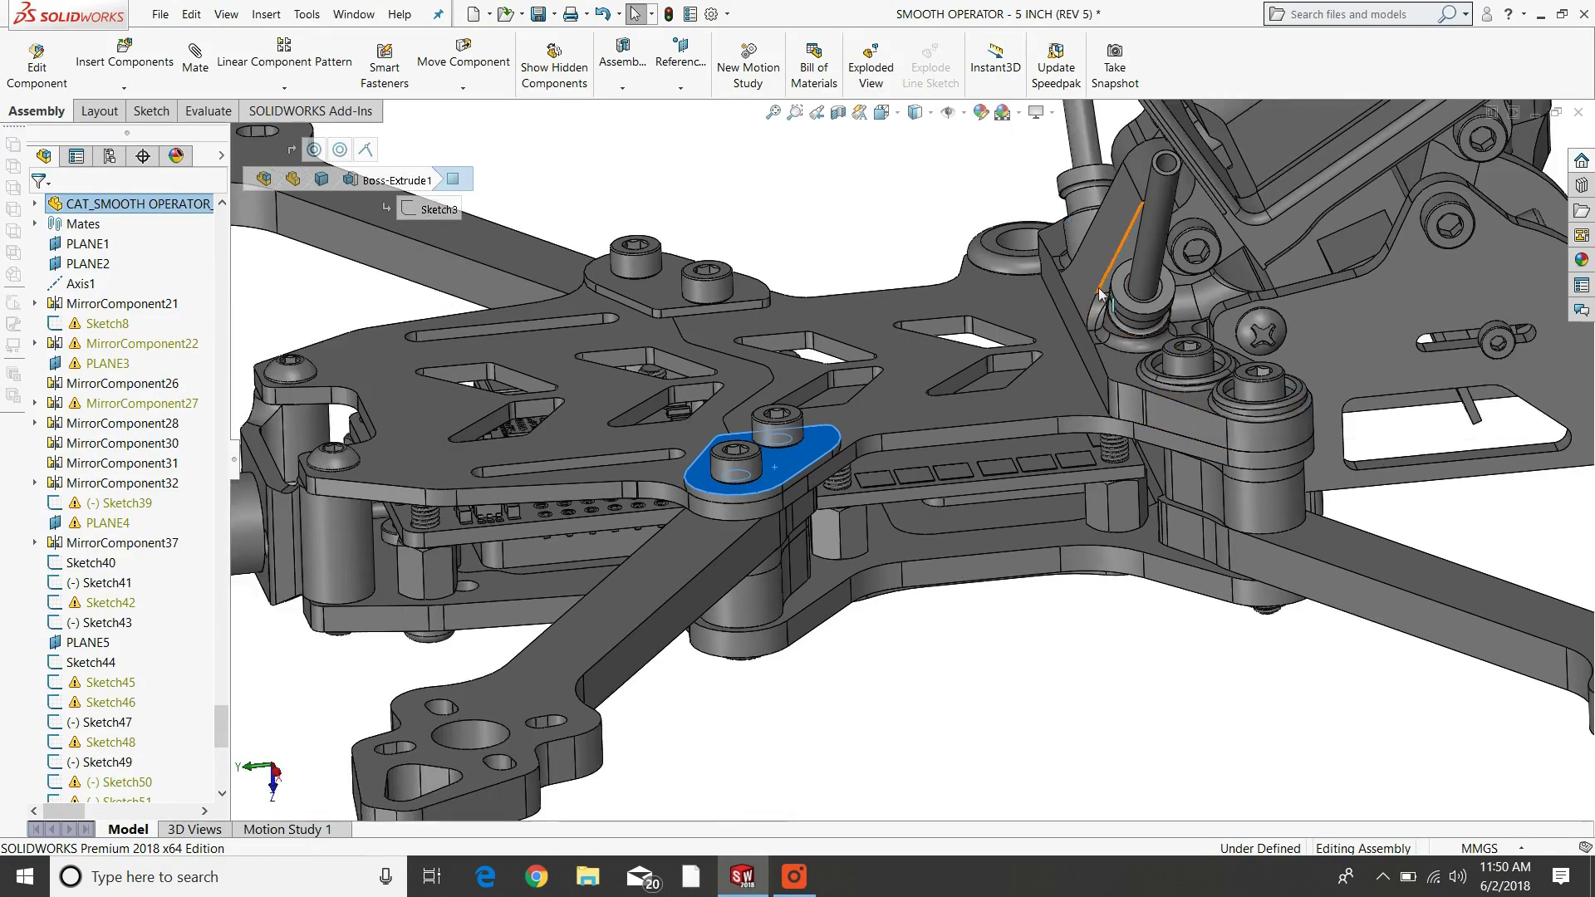
mouse_move(1099, 288)
middle_mouse_down()
mouse_move(1134, 303)
mouse_move(1103, 301)
middle_mouse_up()
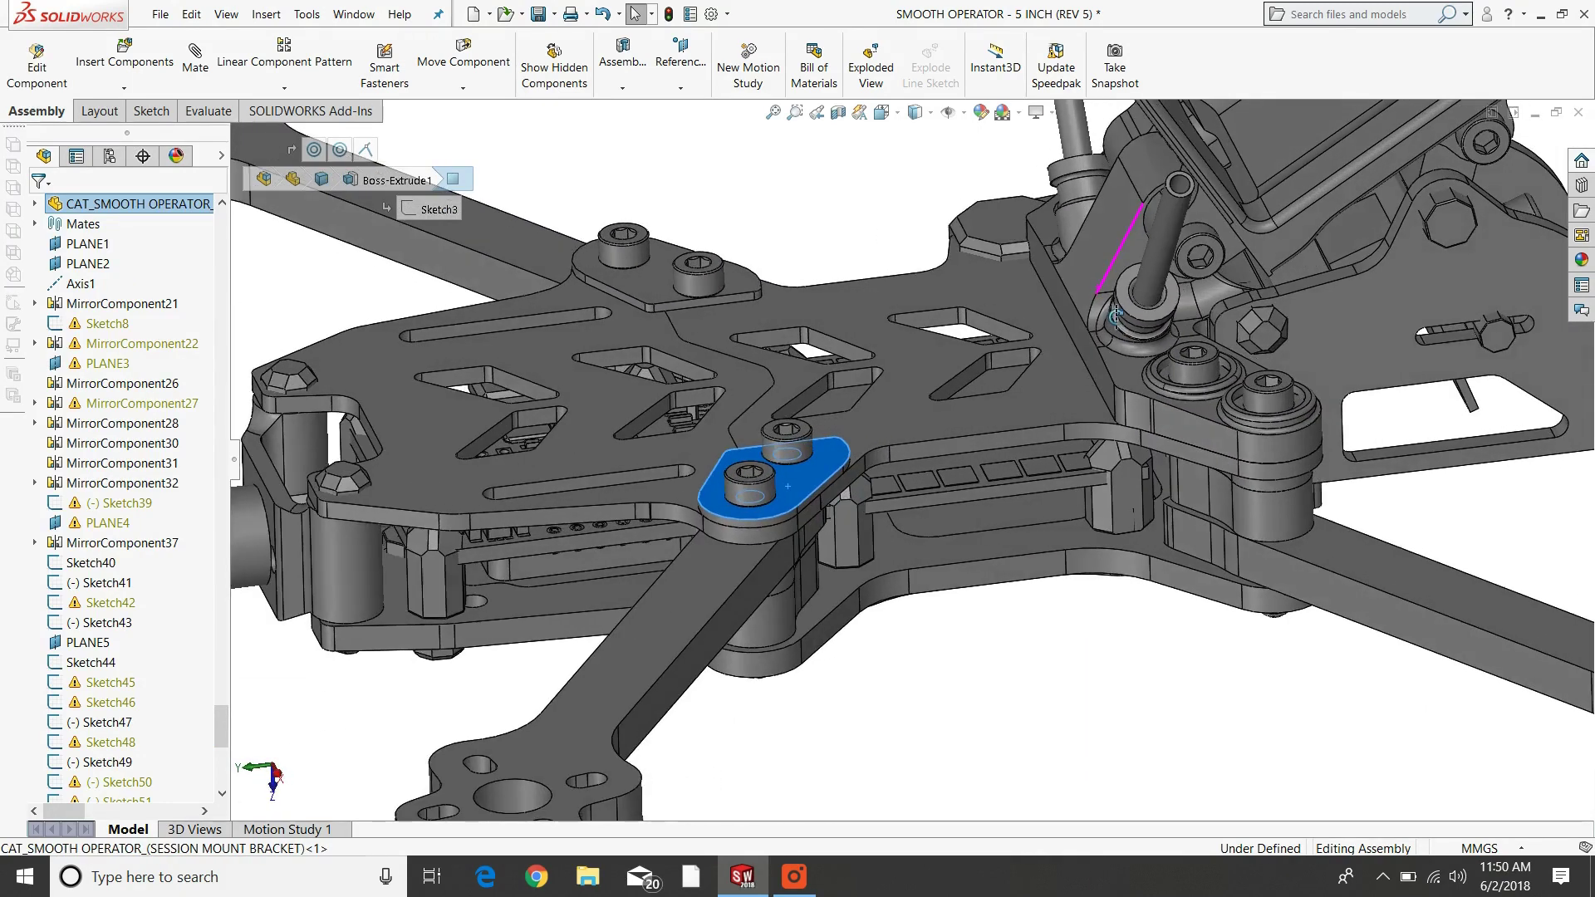
left_click(980, 419)
right_click(980, 420)
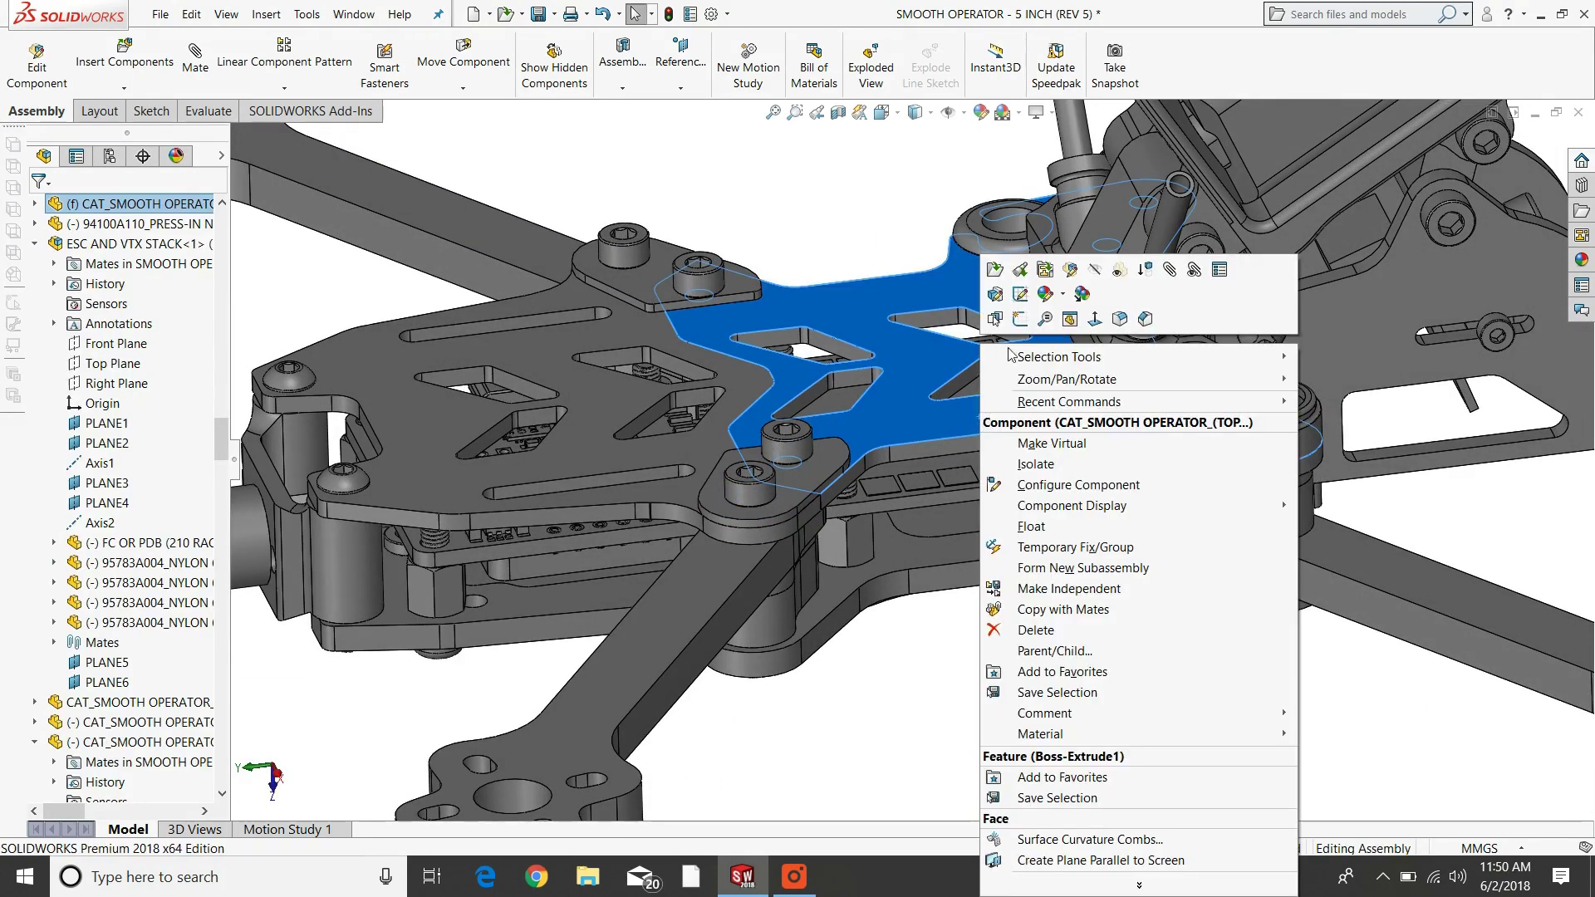
left_click(1092, 267)
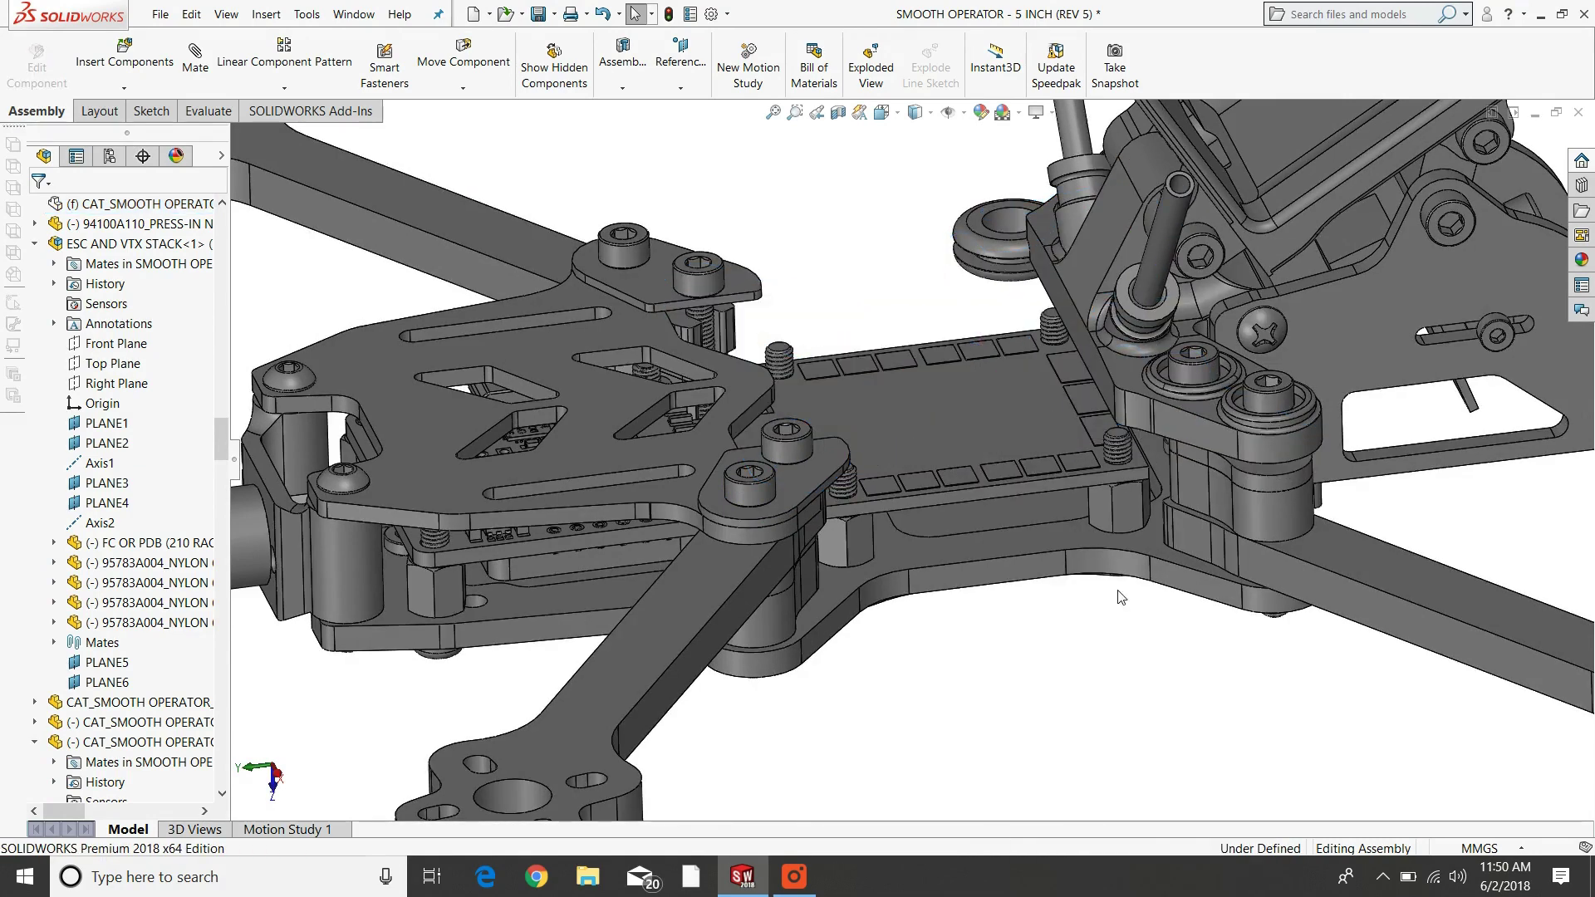
Examine the exposed FC OR PDB board and its standoffs between the camera mount and the rear top plate.
middle_click_drag(1121, 598, 1169, 579)
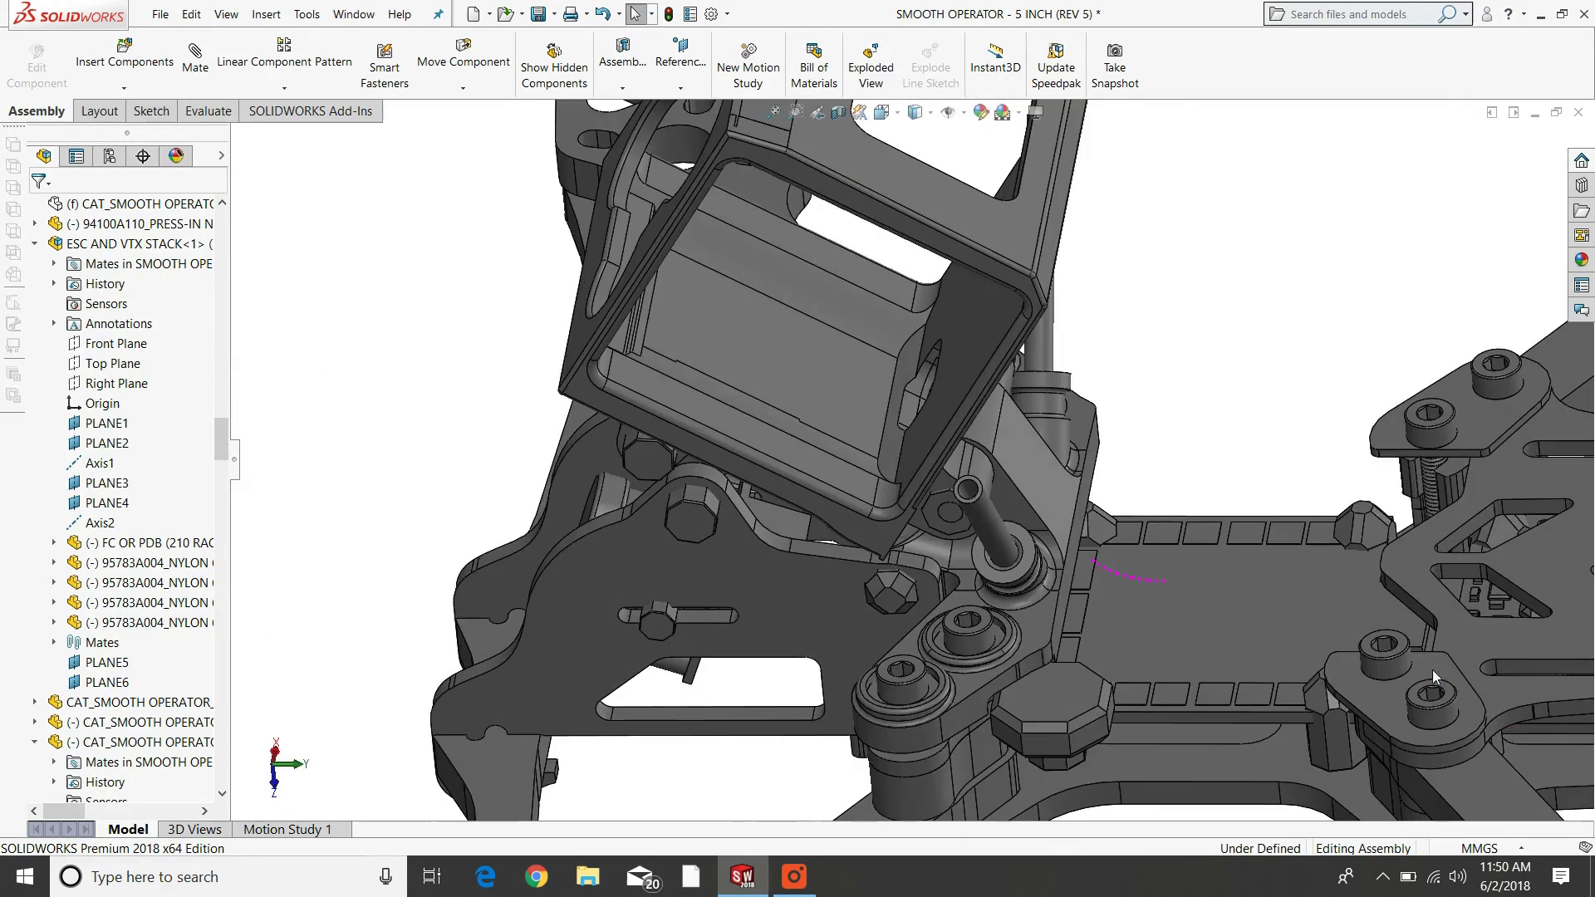
scroll(1244, 625, "up", 5)
scroll(1014, 532, "down", 8)
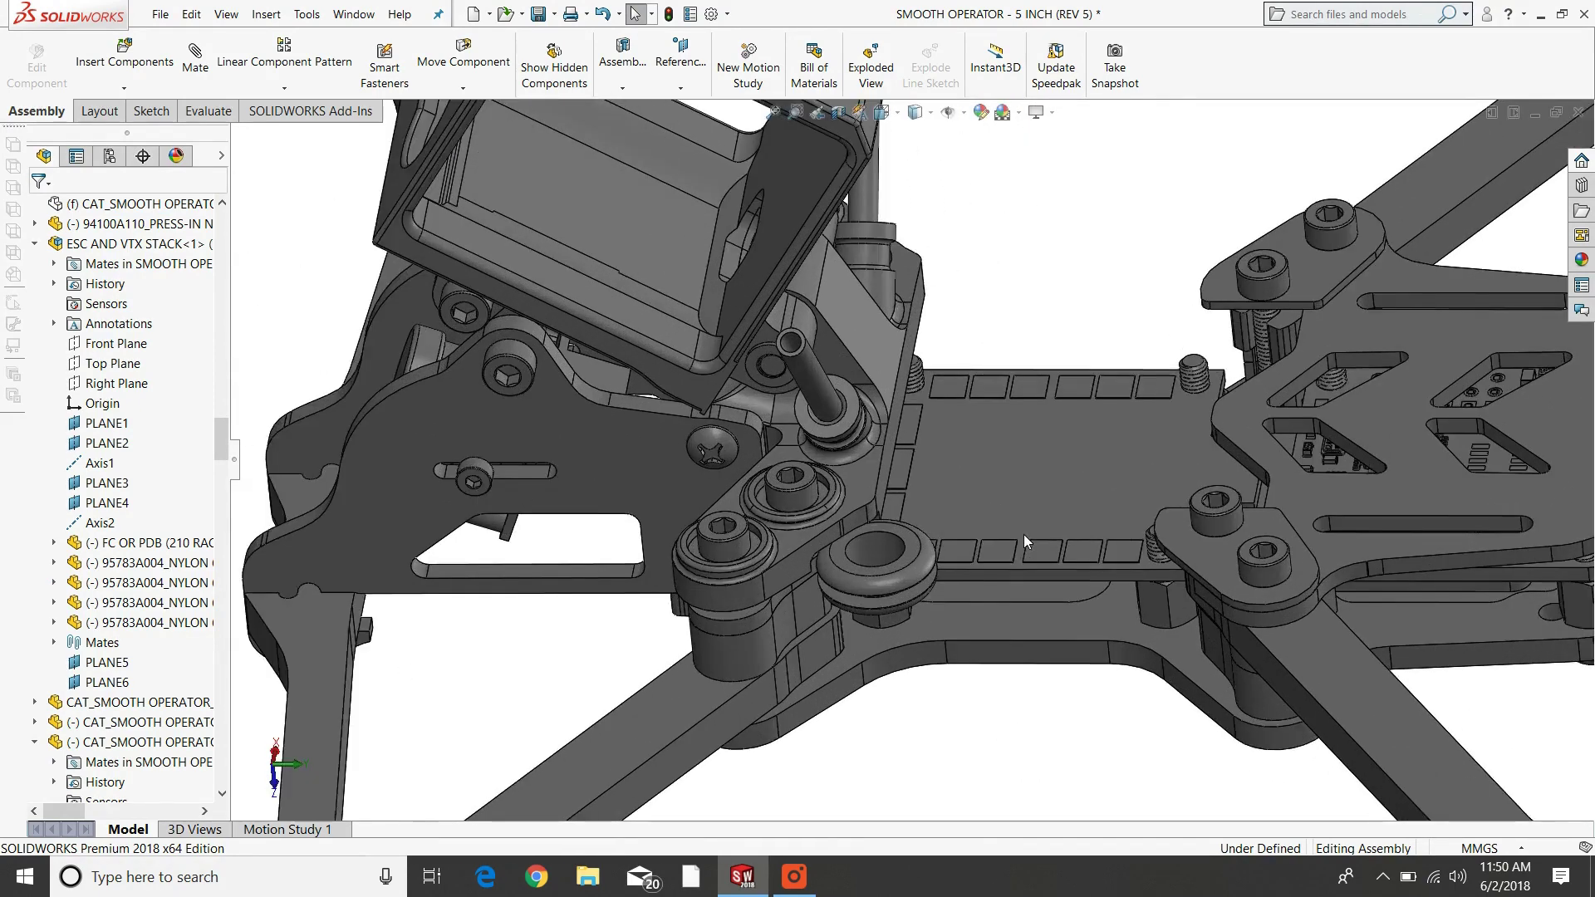
middle_click_drag(1028, 535, 1047, 606)
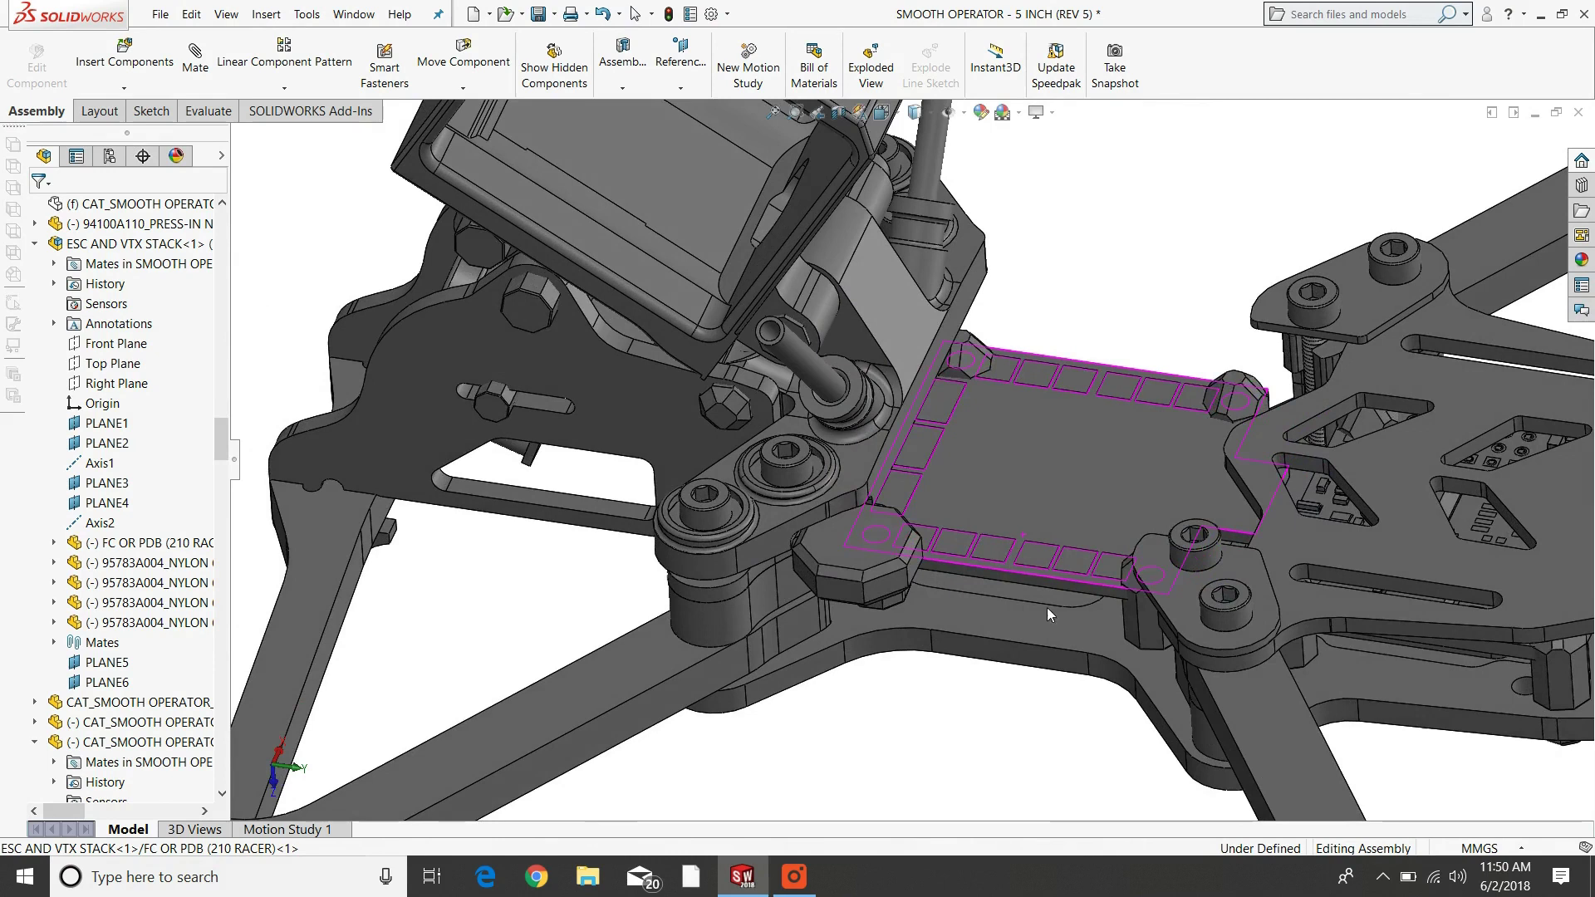
left_click(1295, 695)
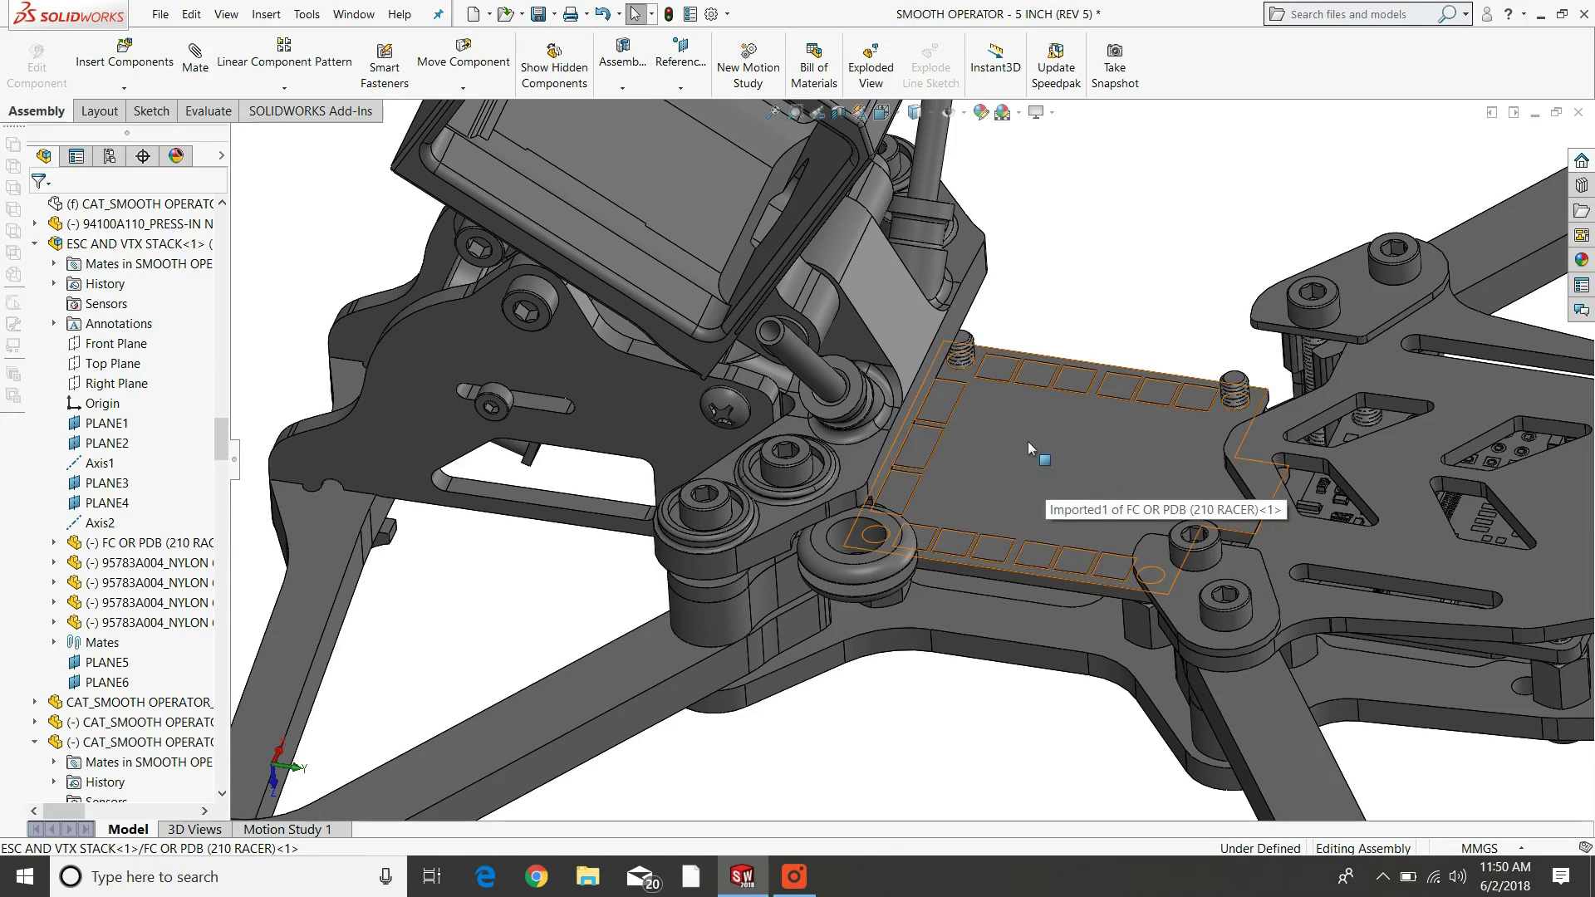
Undo the hiding of the front top plate.
left_click(191, 14)
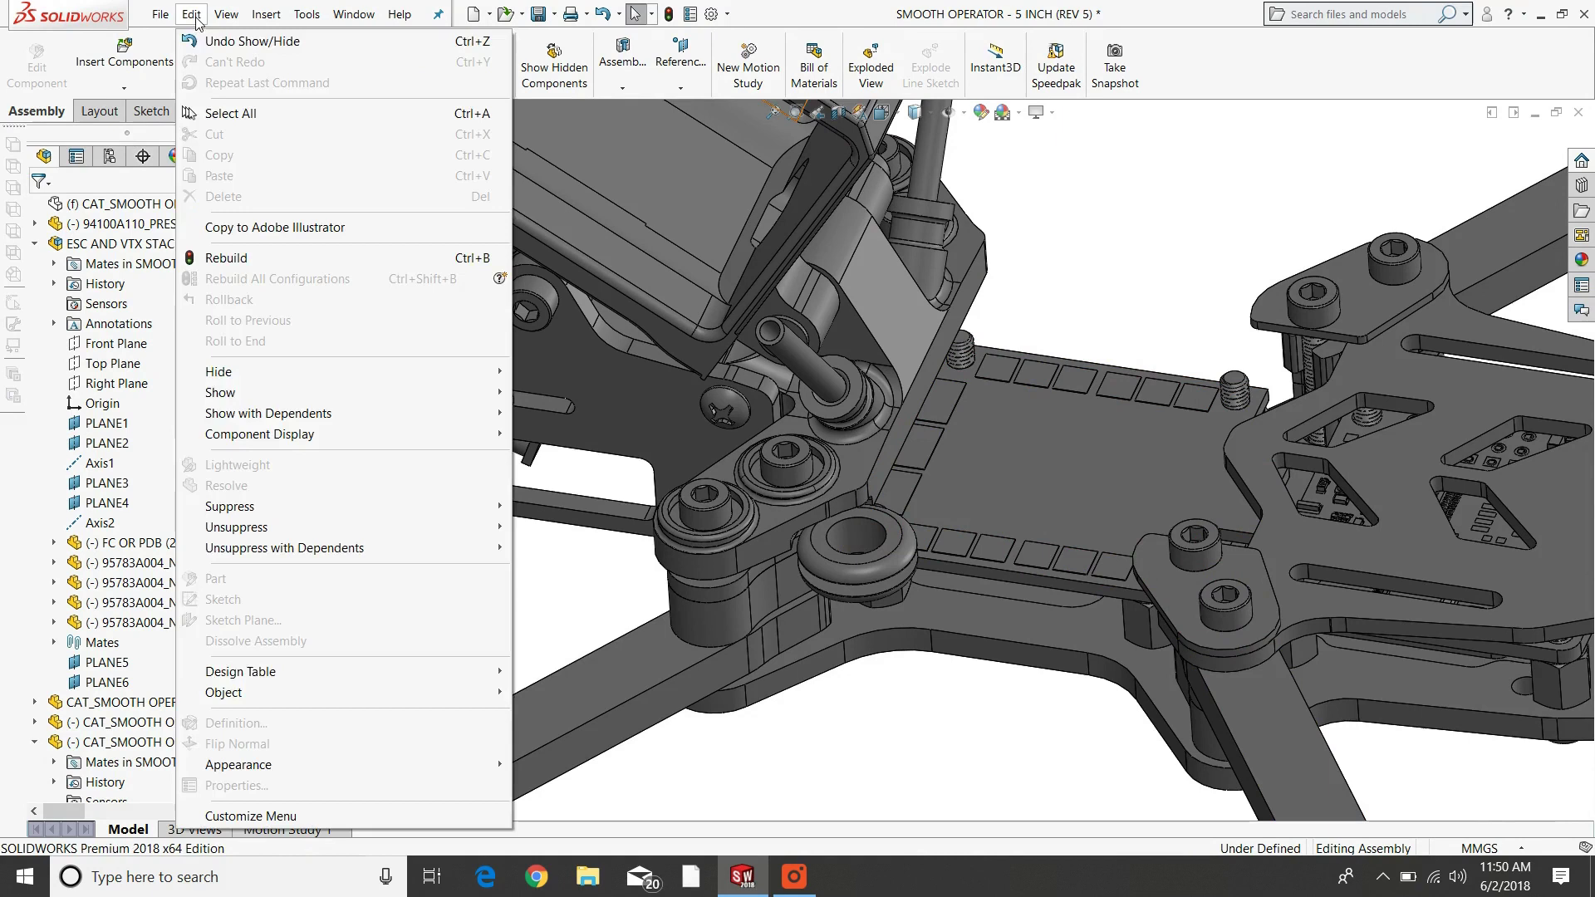
left_click(214, 41)
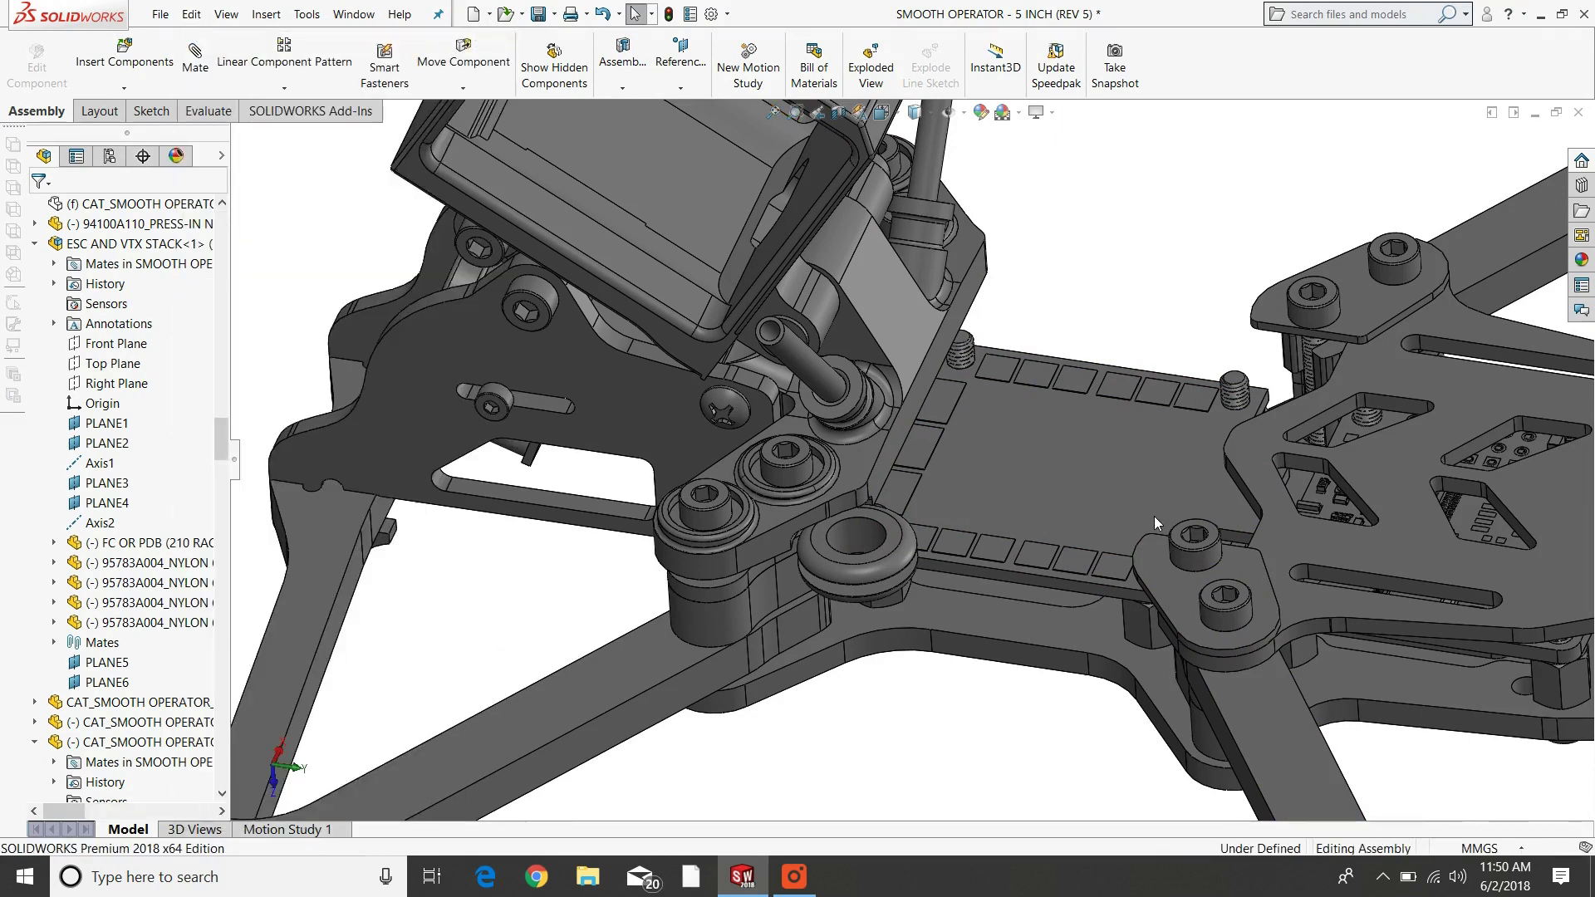
Examine the underside of the bottom plate with the VTX bay cover, and the camera mount plates at the front.
scroll(1154, 516, "up", 1)
scroll(1154, 515, "up", 3)
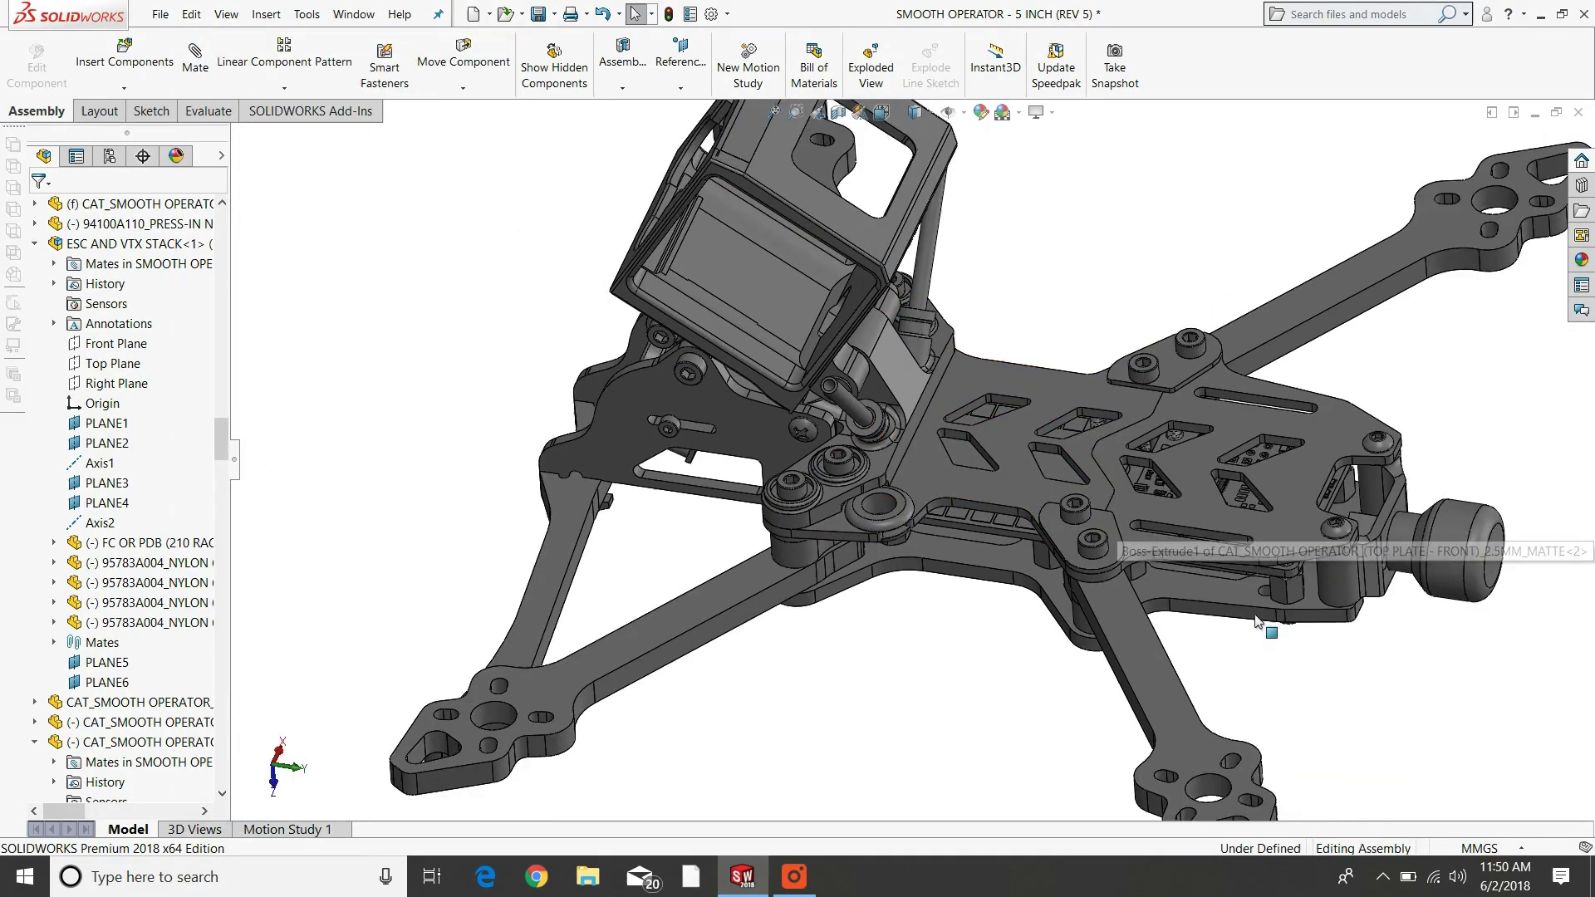
middle_click_drag(1312, 664, 1342, 394)
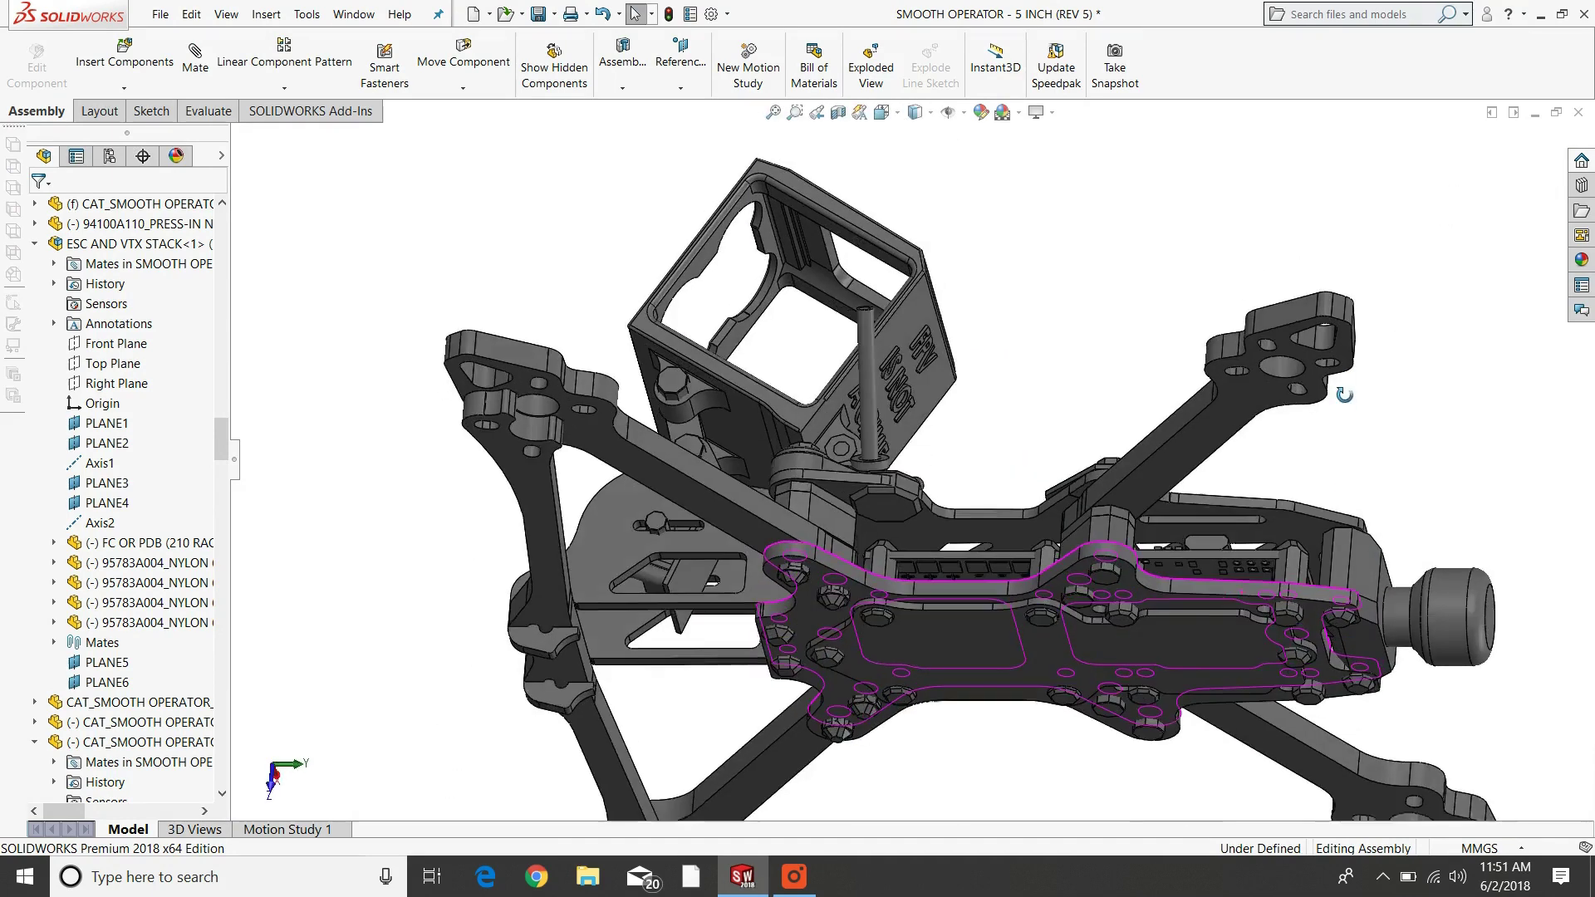
middle_click_drag(1070, 712, 1013, 605, "ctrl")
middle_click_drag(1014, 502, 1126, 664)
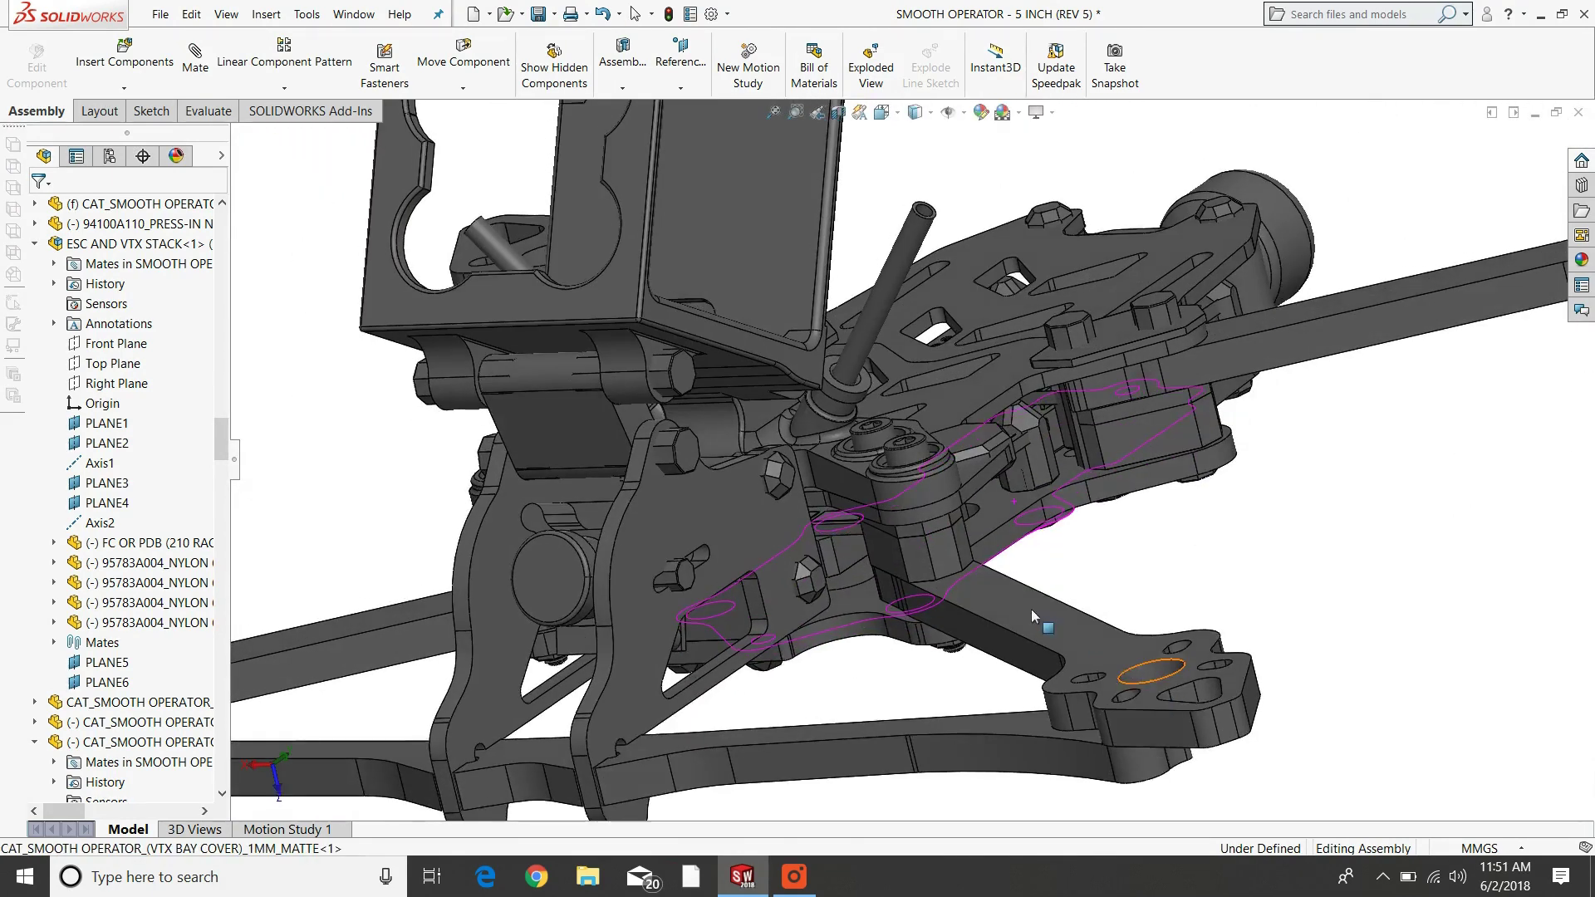
Examine the complete frame from the front, above and the side, including the session mount bracket, arms and top plates.
scroll(669, 561, "up", 4)
middle_click_drag(653, 551, 593, 448)
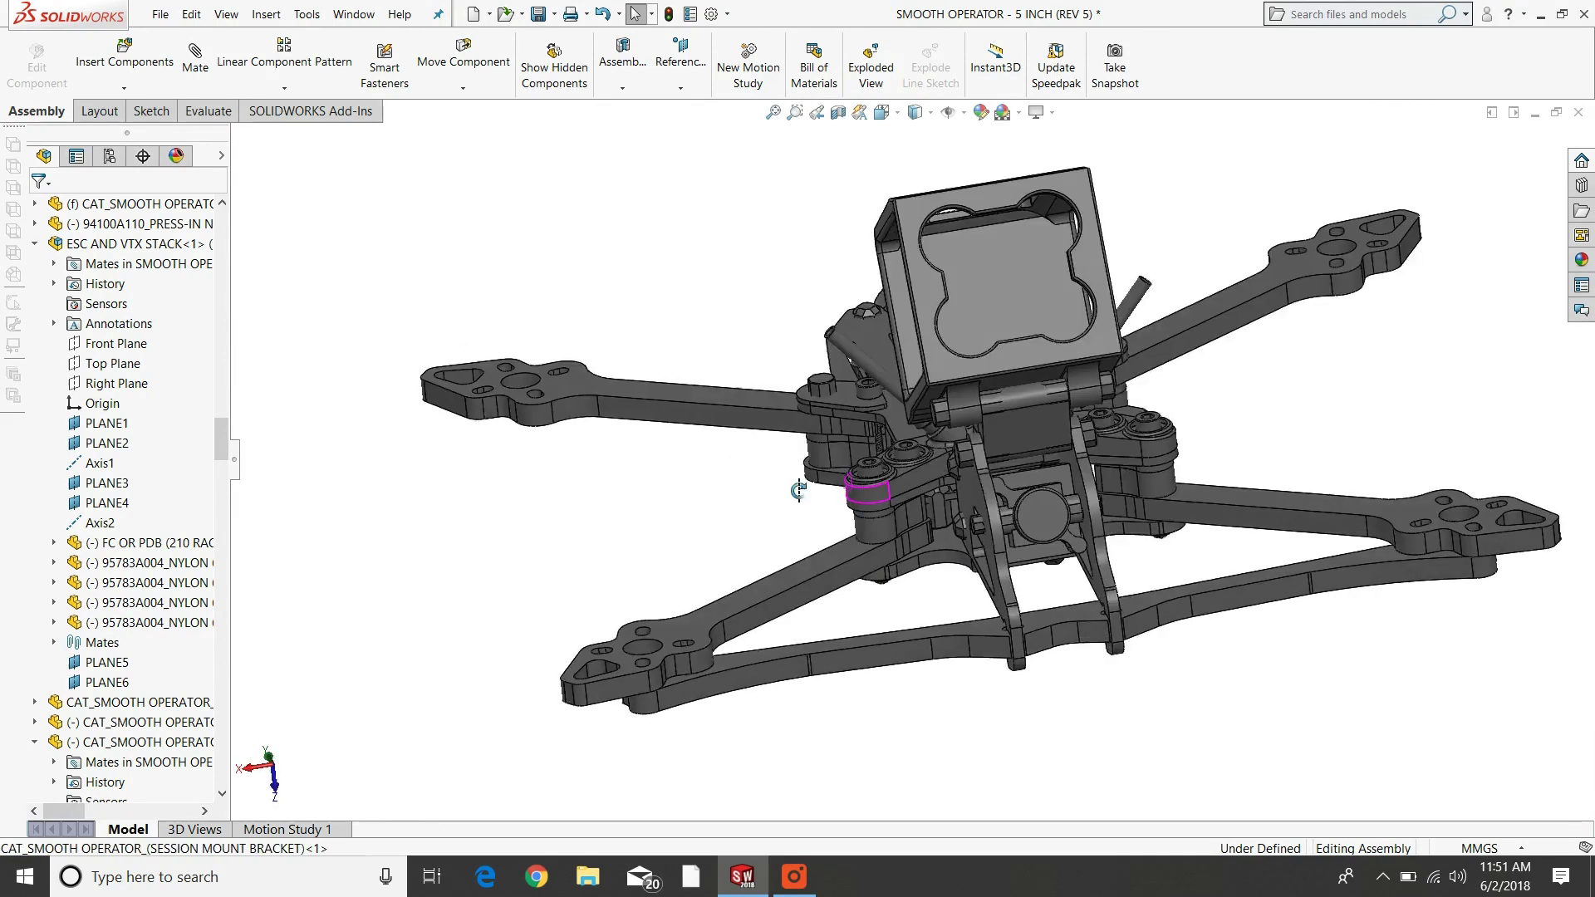
middle_click_drag(798, 490, 624, 504)
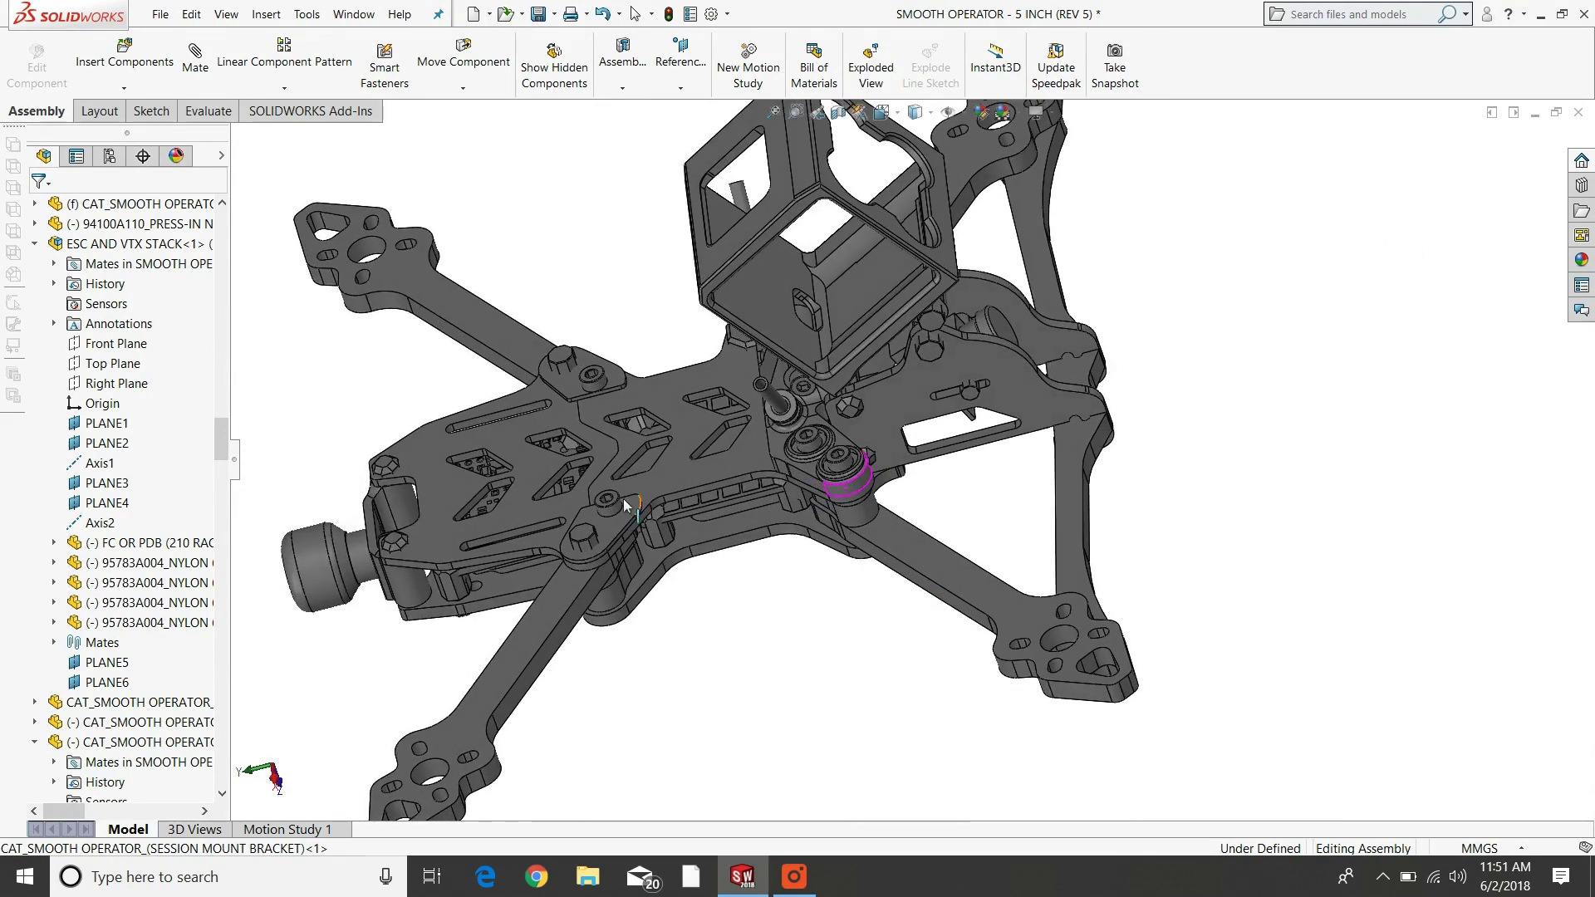
scroll(520, 437, "down", 4)
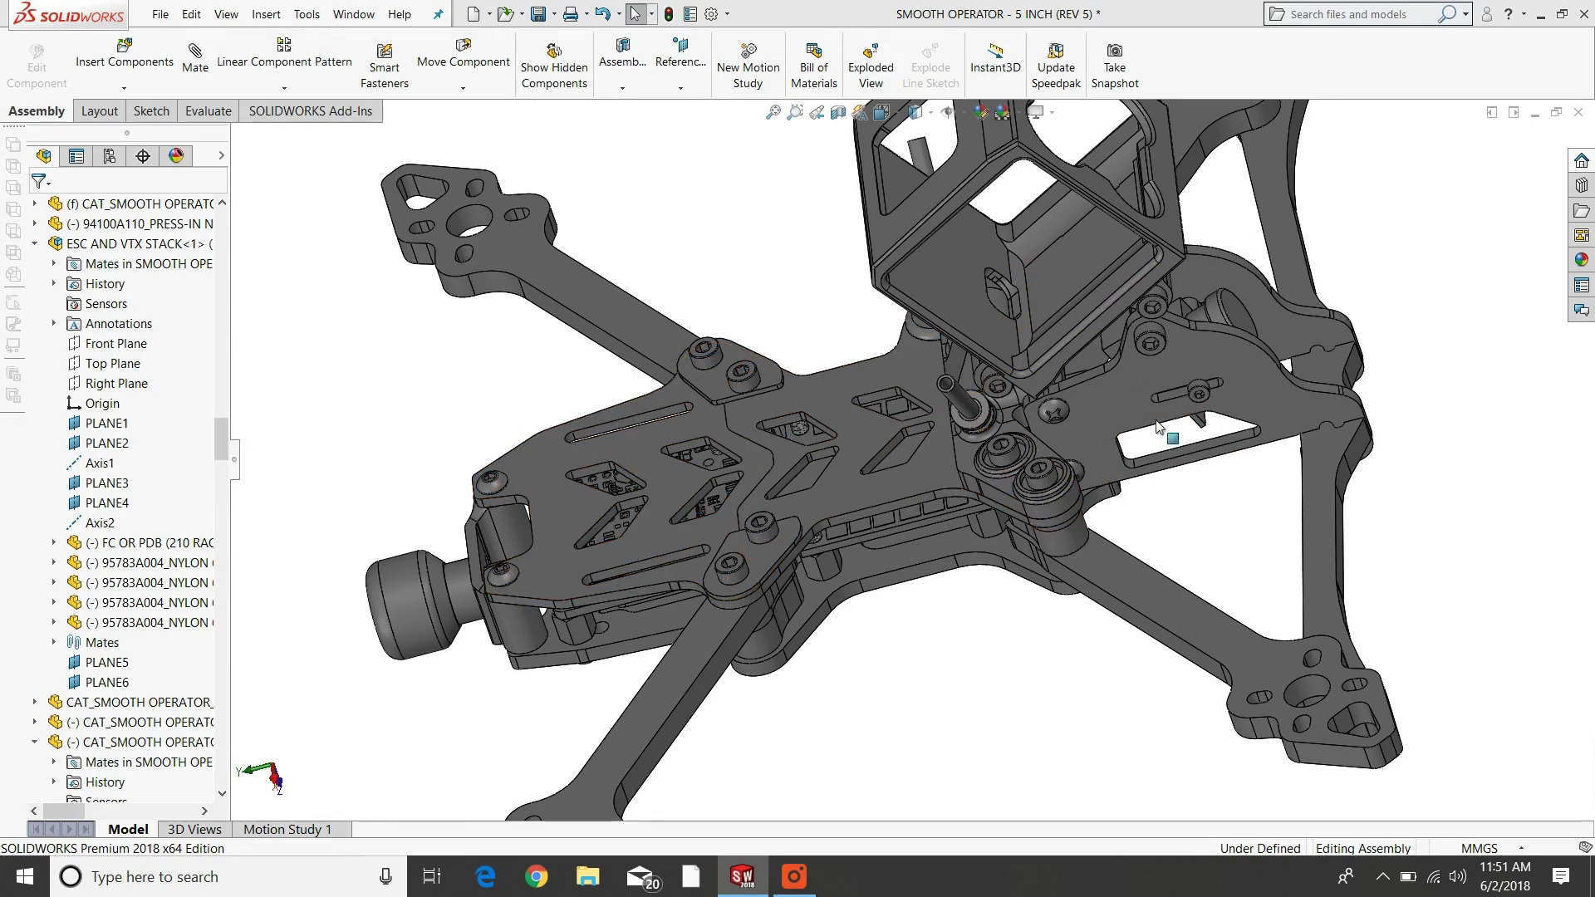
scroll(933, 592, "up", 2)
mouse_move(933, 591)
middle_mouse_down()
mouse_move(1114, 477)
mouse_move(1161, 552)
mouse_move(905, 655)
mouse_move(901, 712)
middle_mouse_up()
scroll(787, 438, "down", 3)
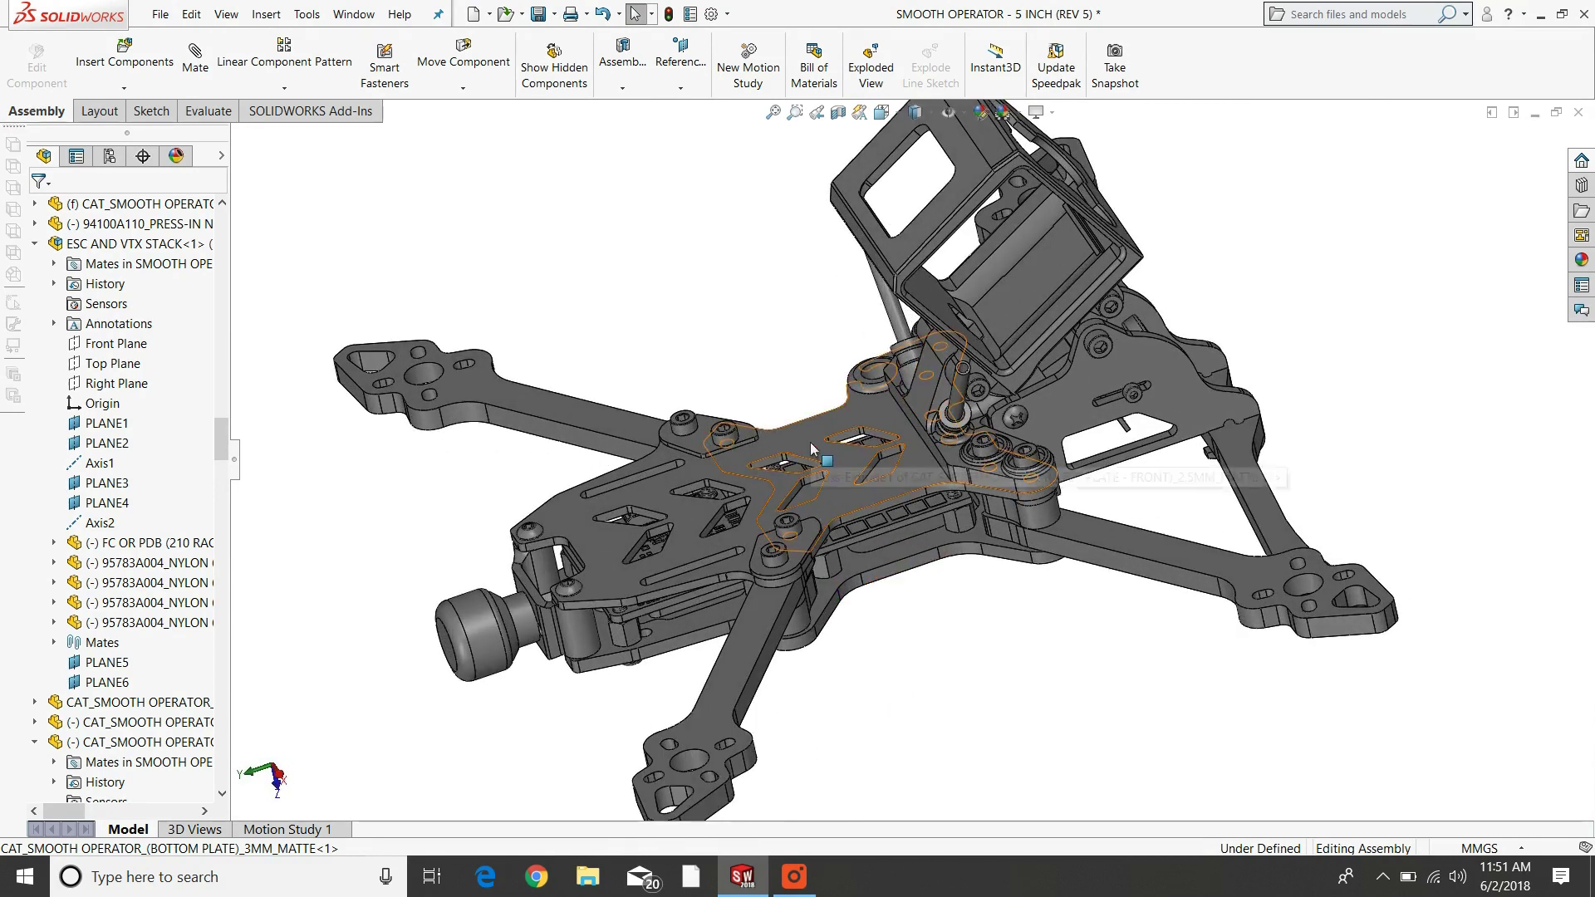
middle_click_drag(877, 582, 997, 599)
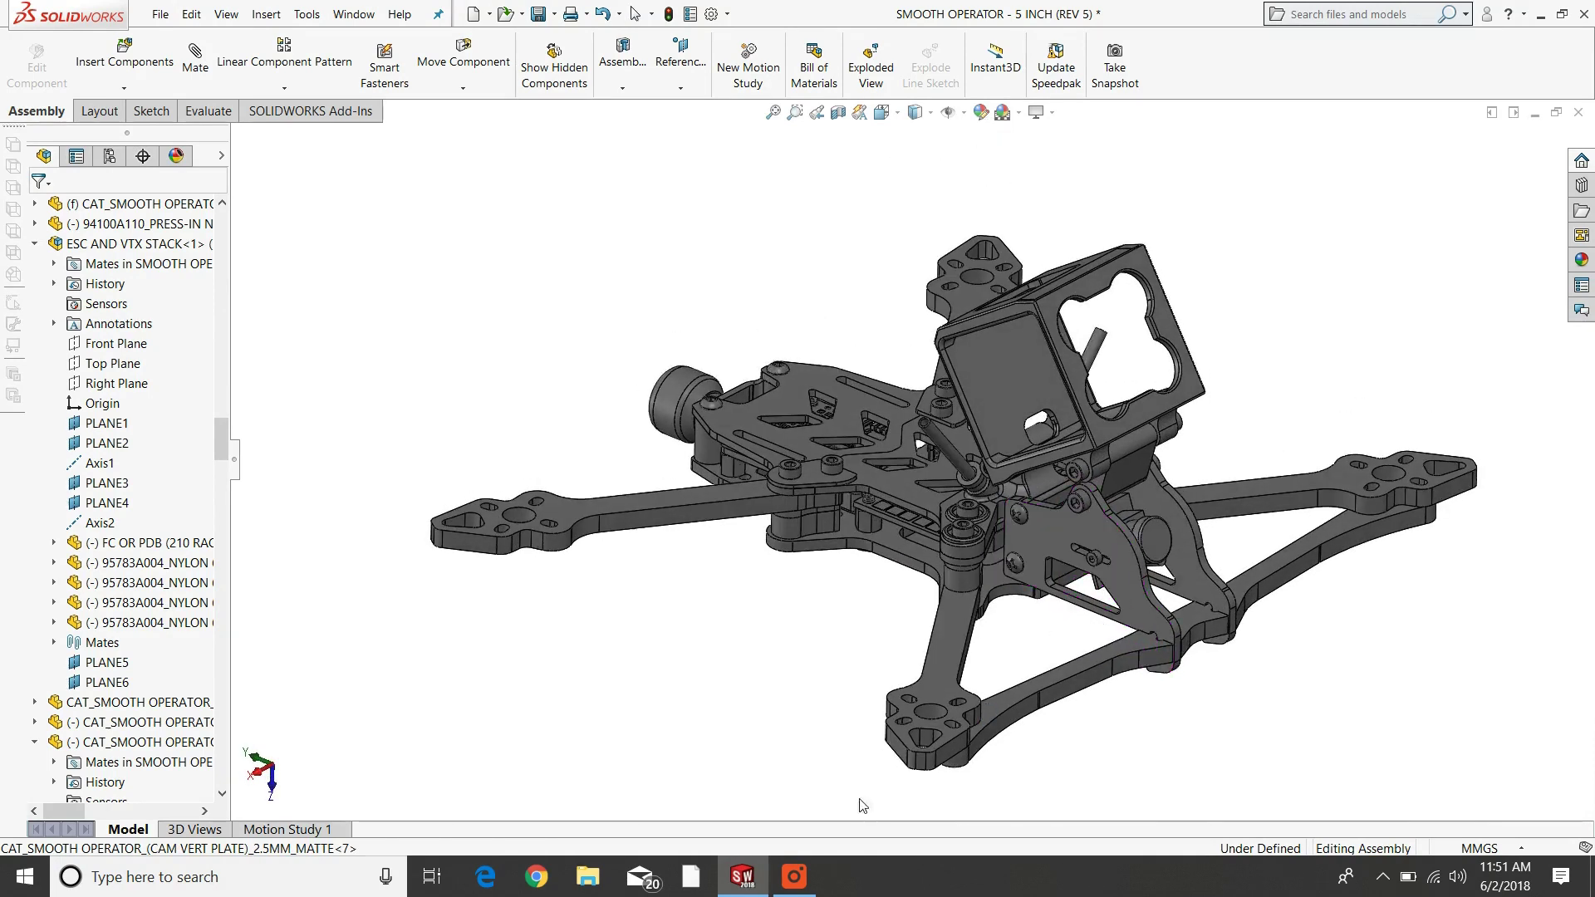